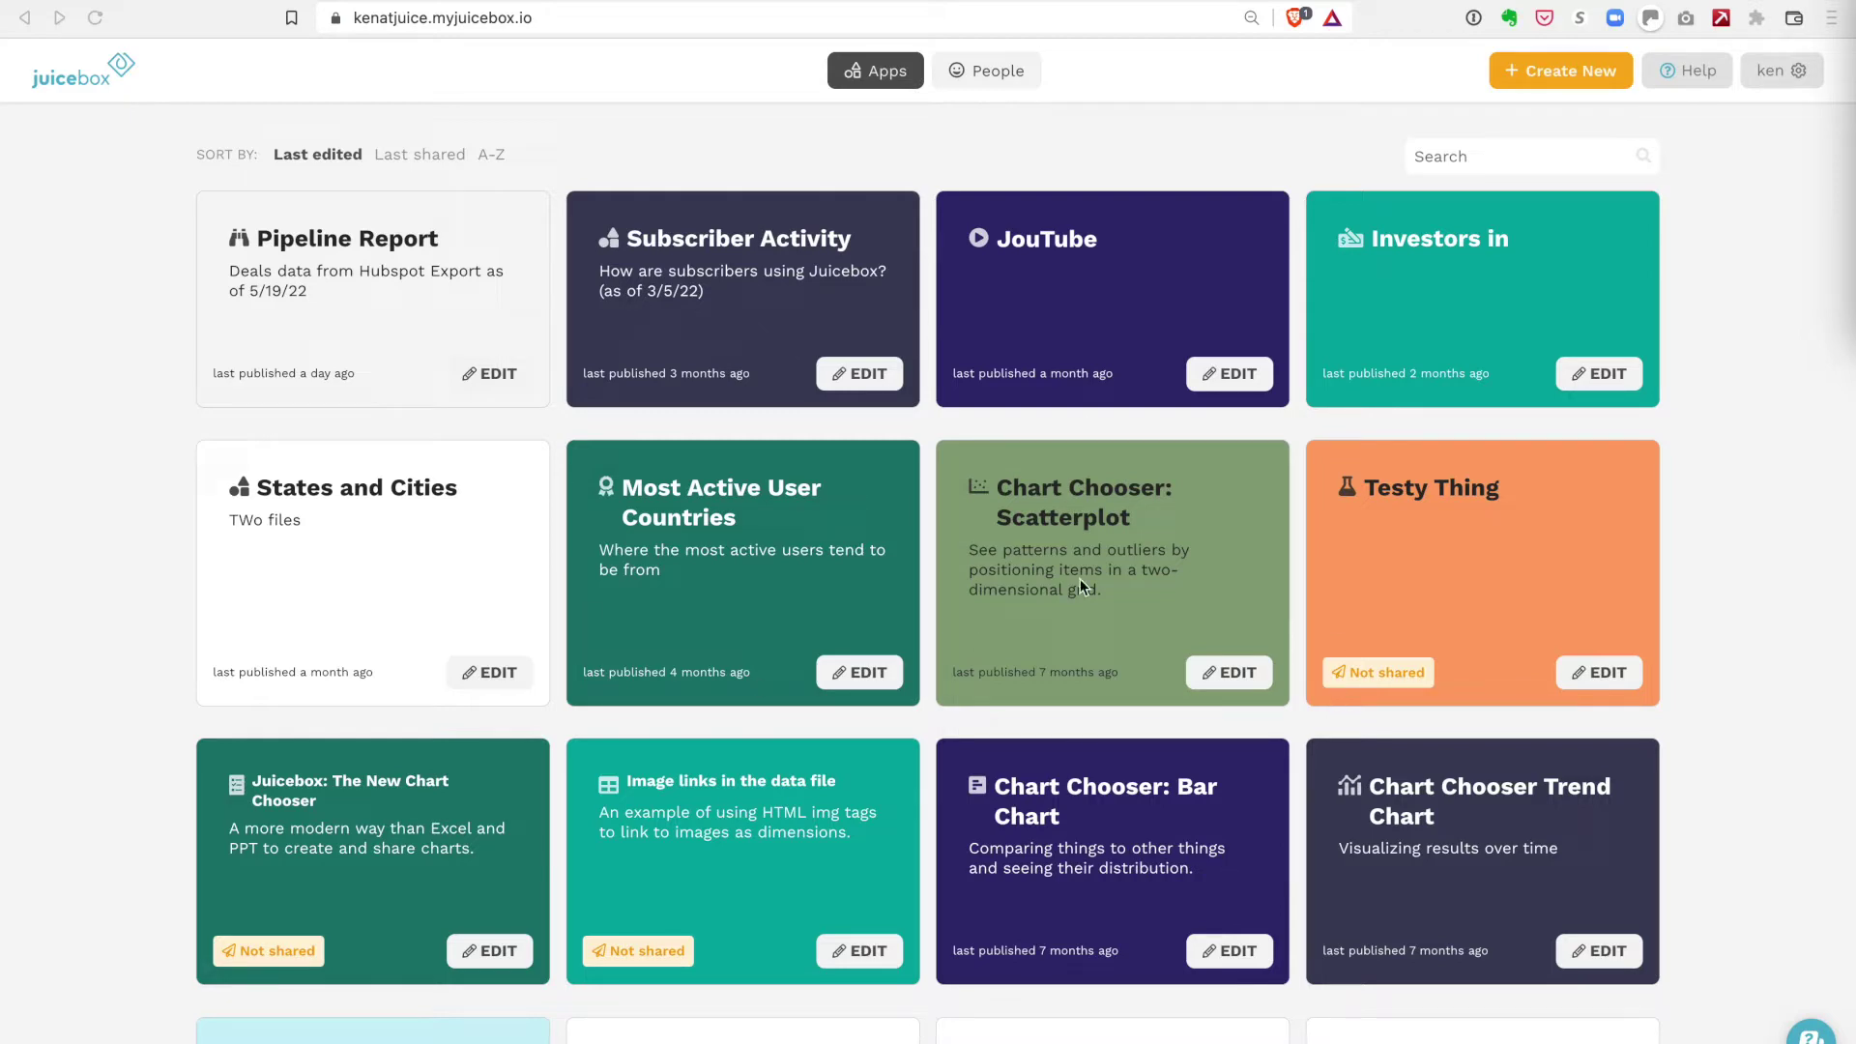
Preview Table and Dashboard Example, then start a new app from Trend Chart.
left_click(1568, 68)
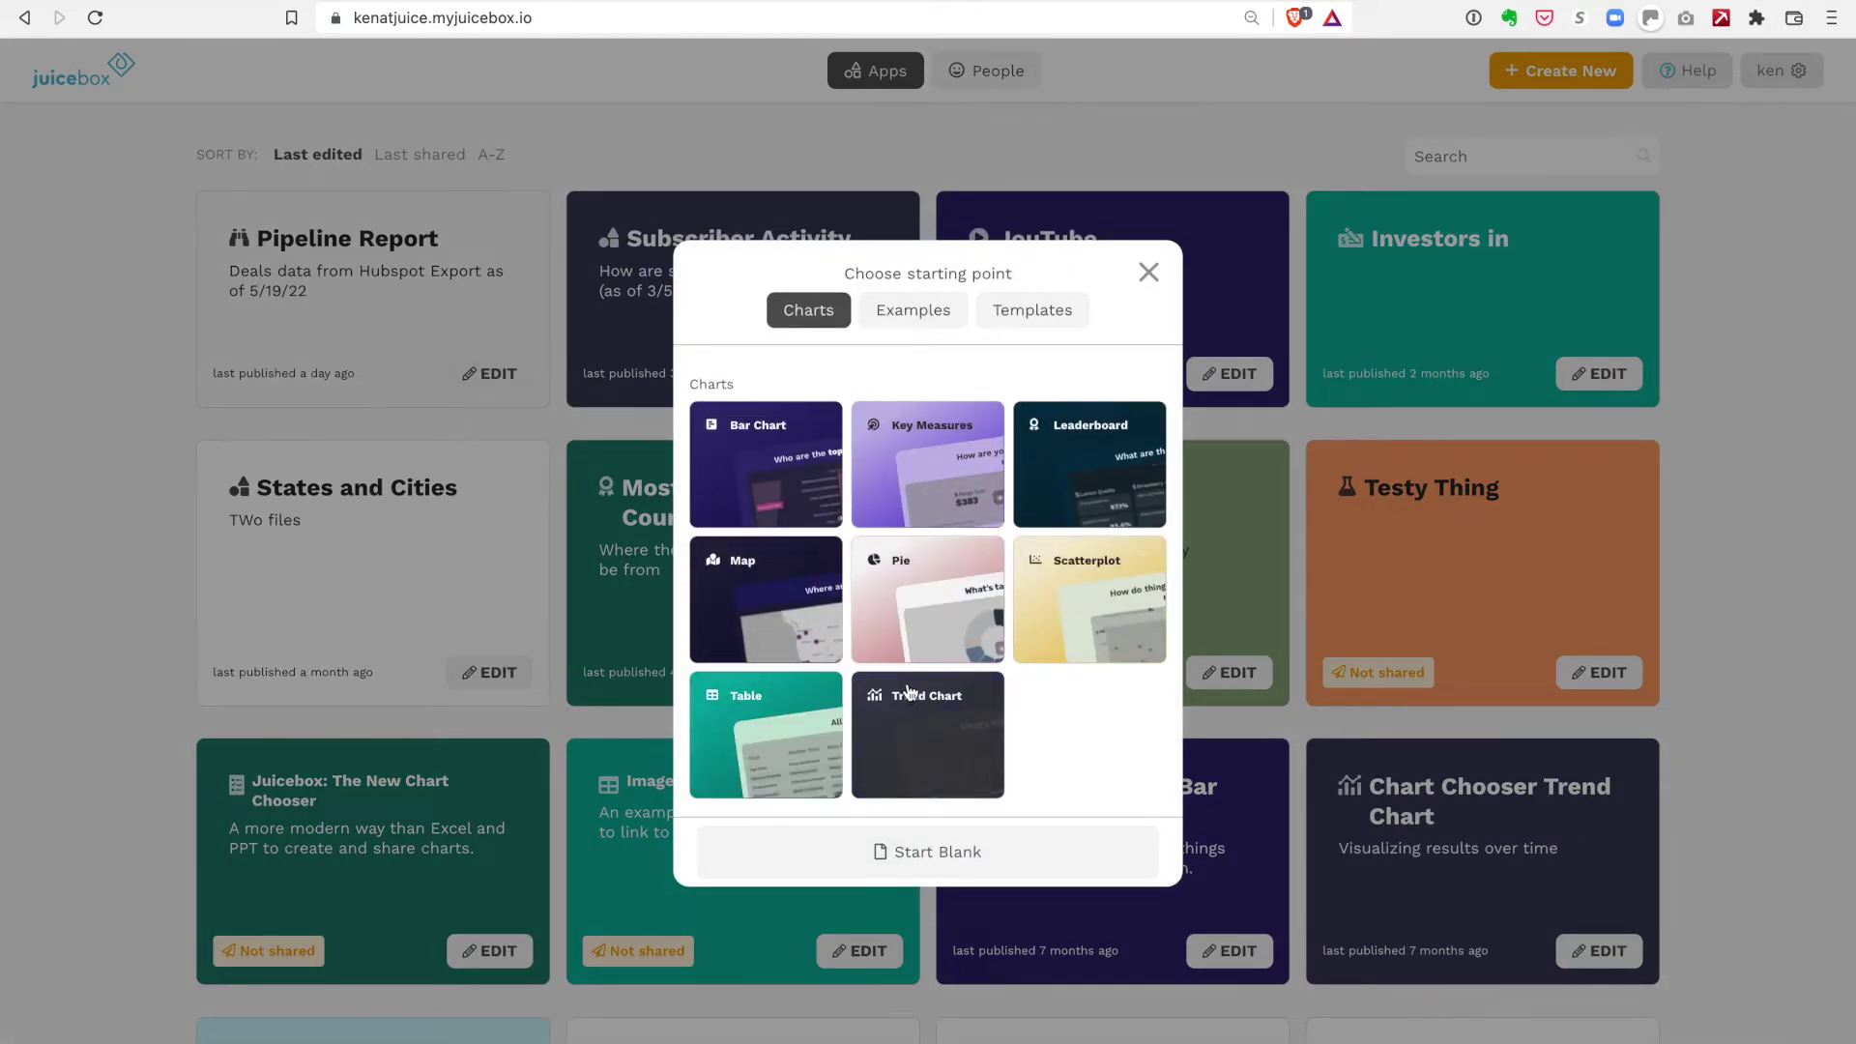
scroll(831, 599, "down", 3)
left_click(777, 512)
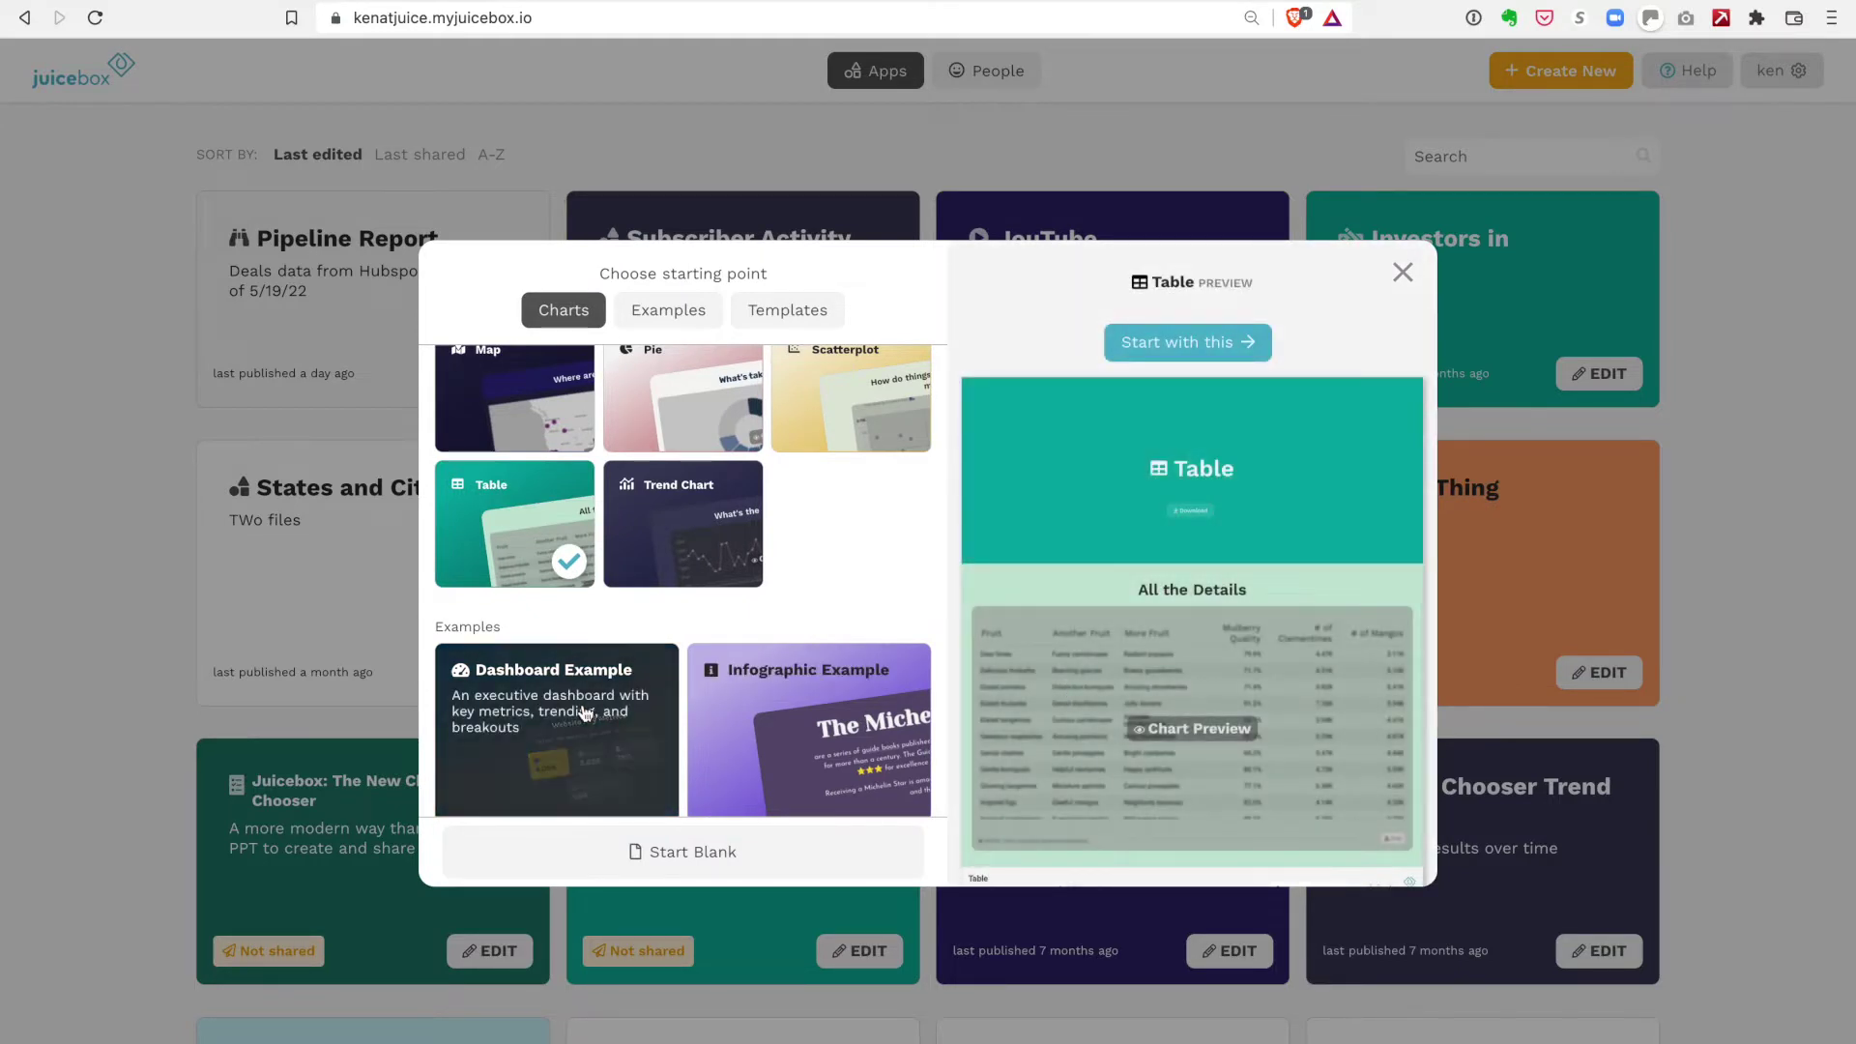
left_click(585, 714)
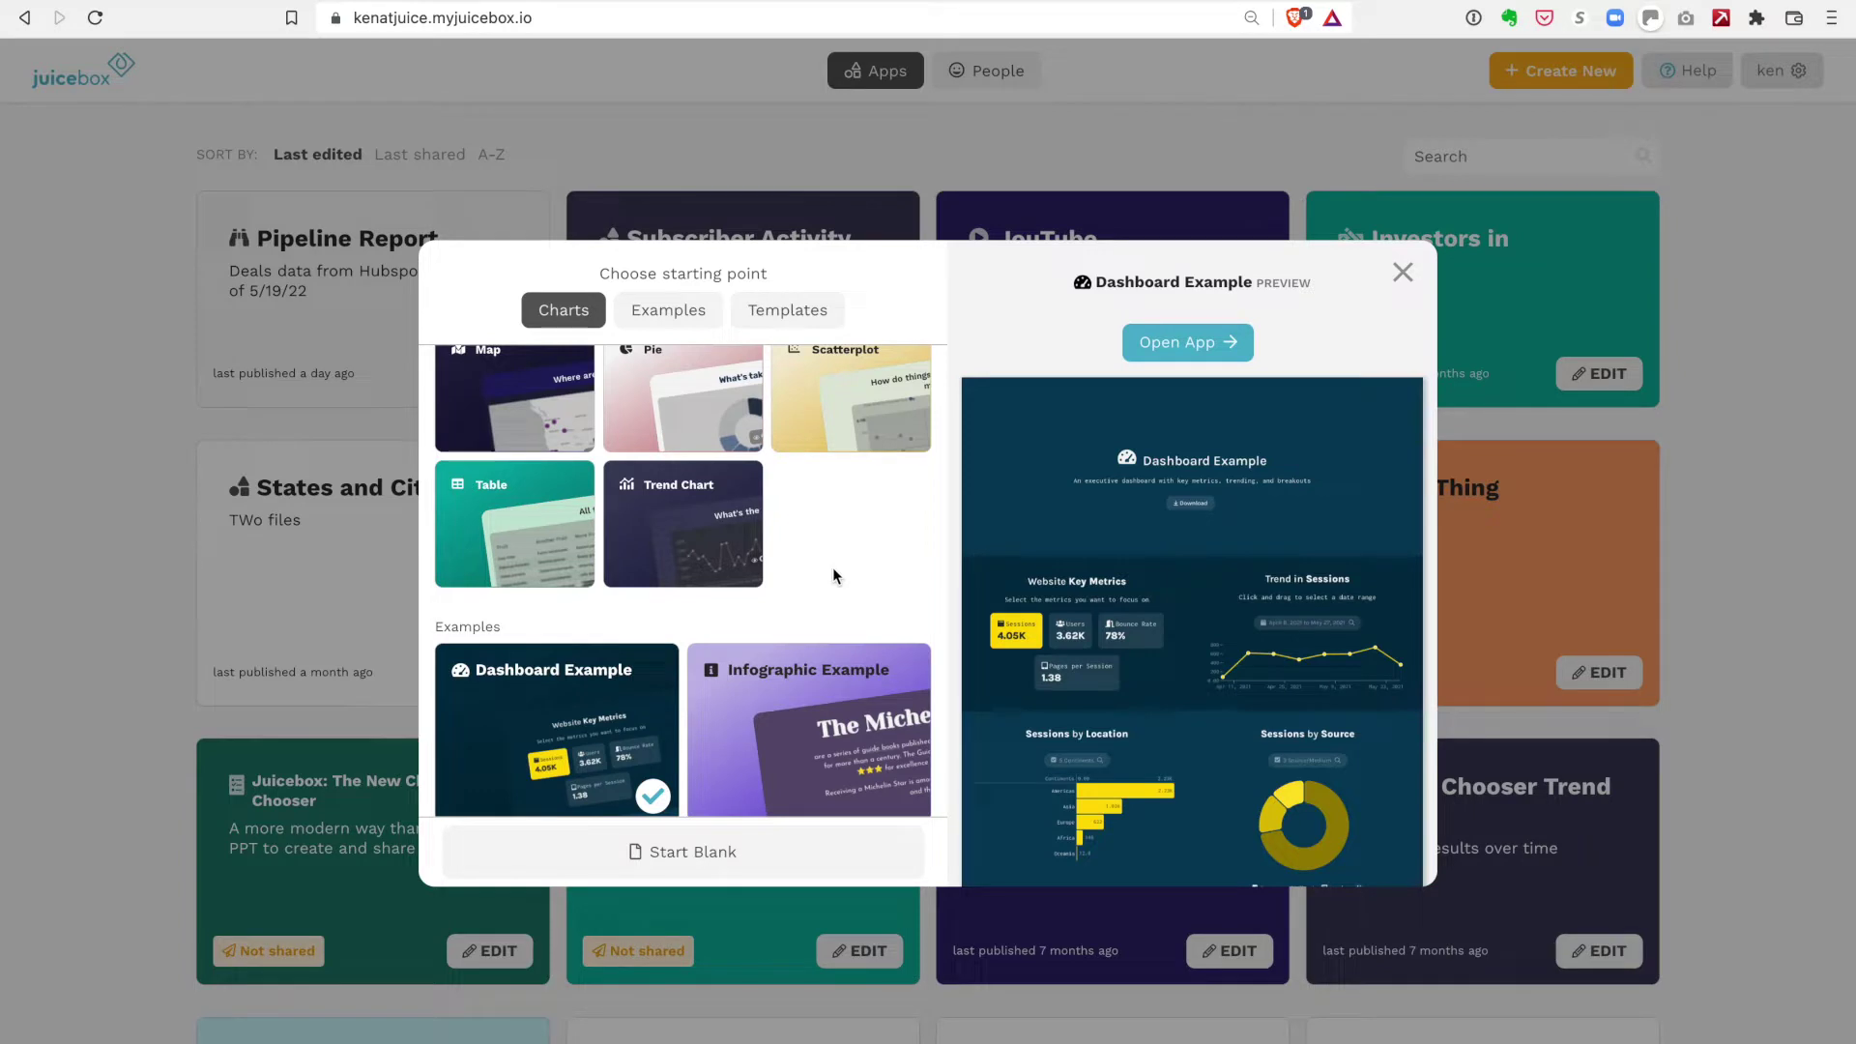
left_click(718, 540)
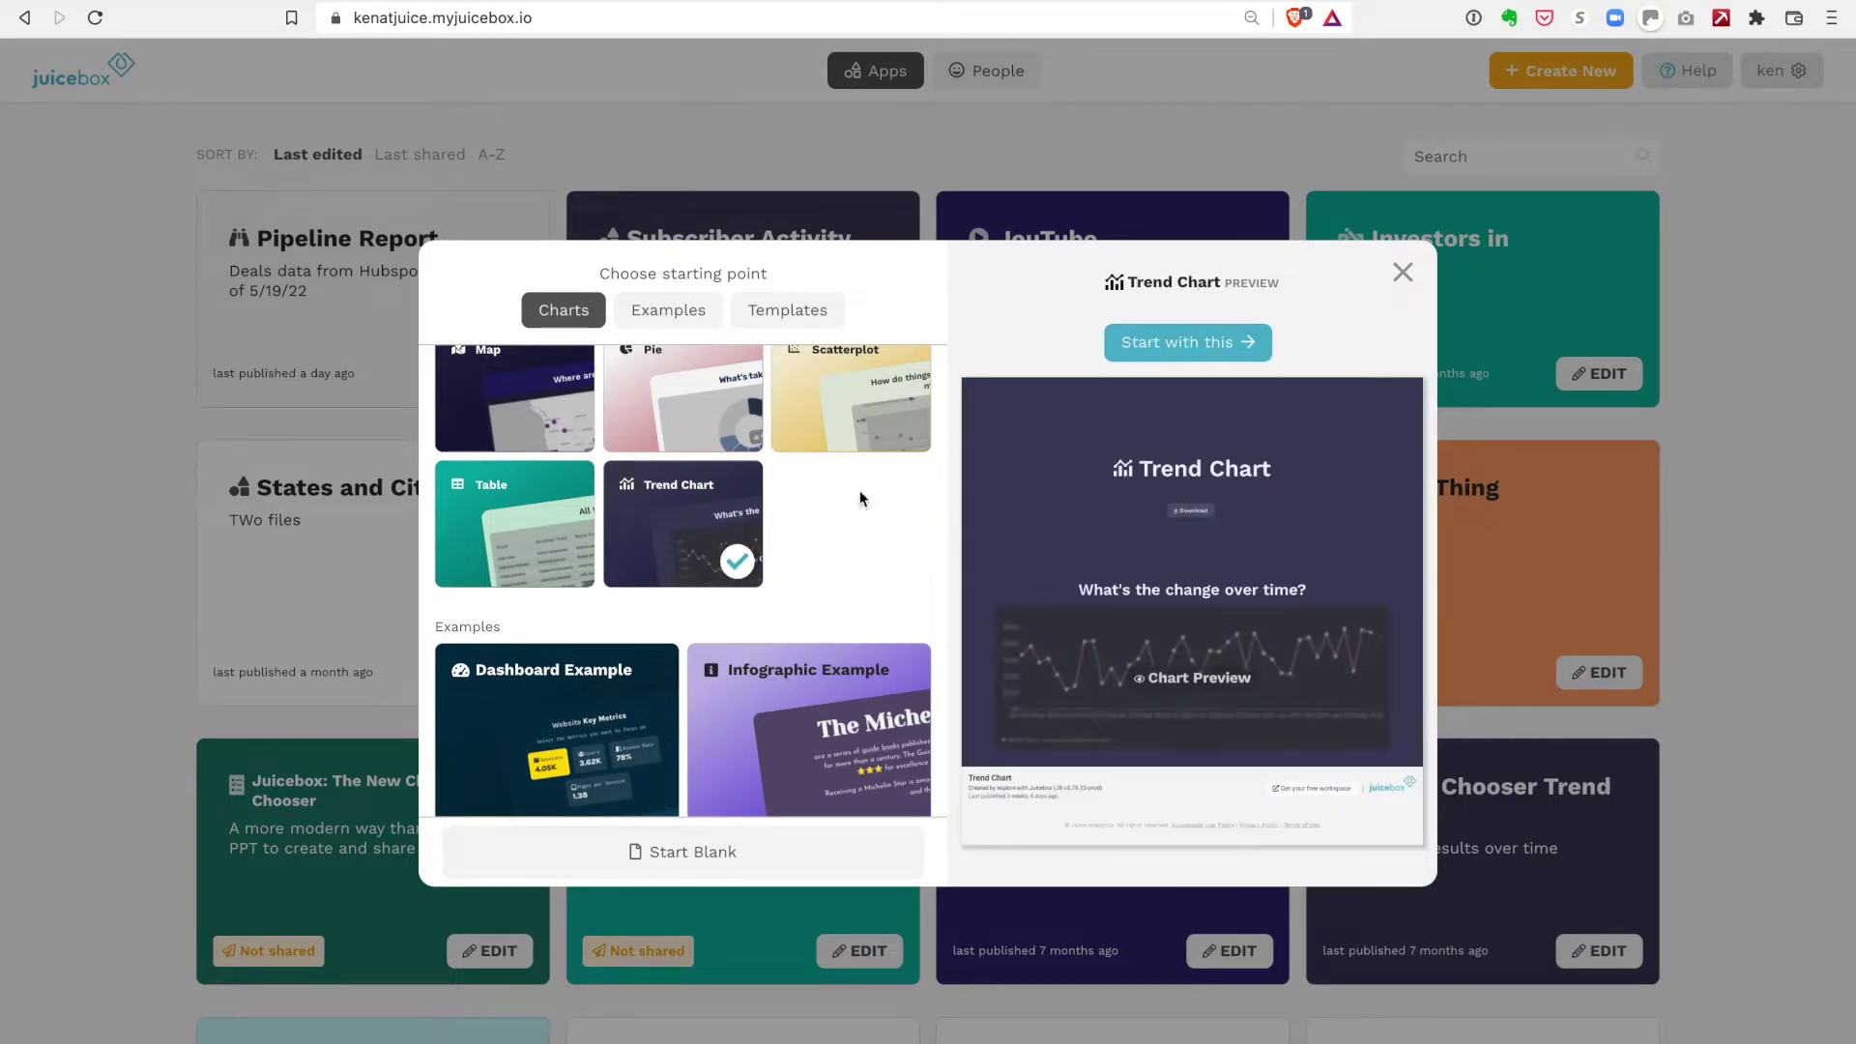
left_click(1189, 343)
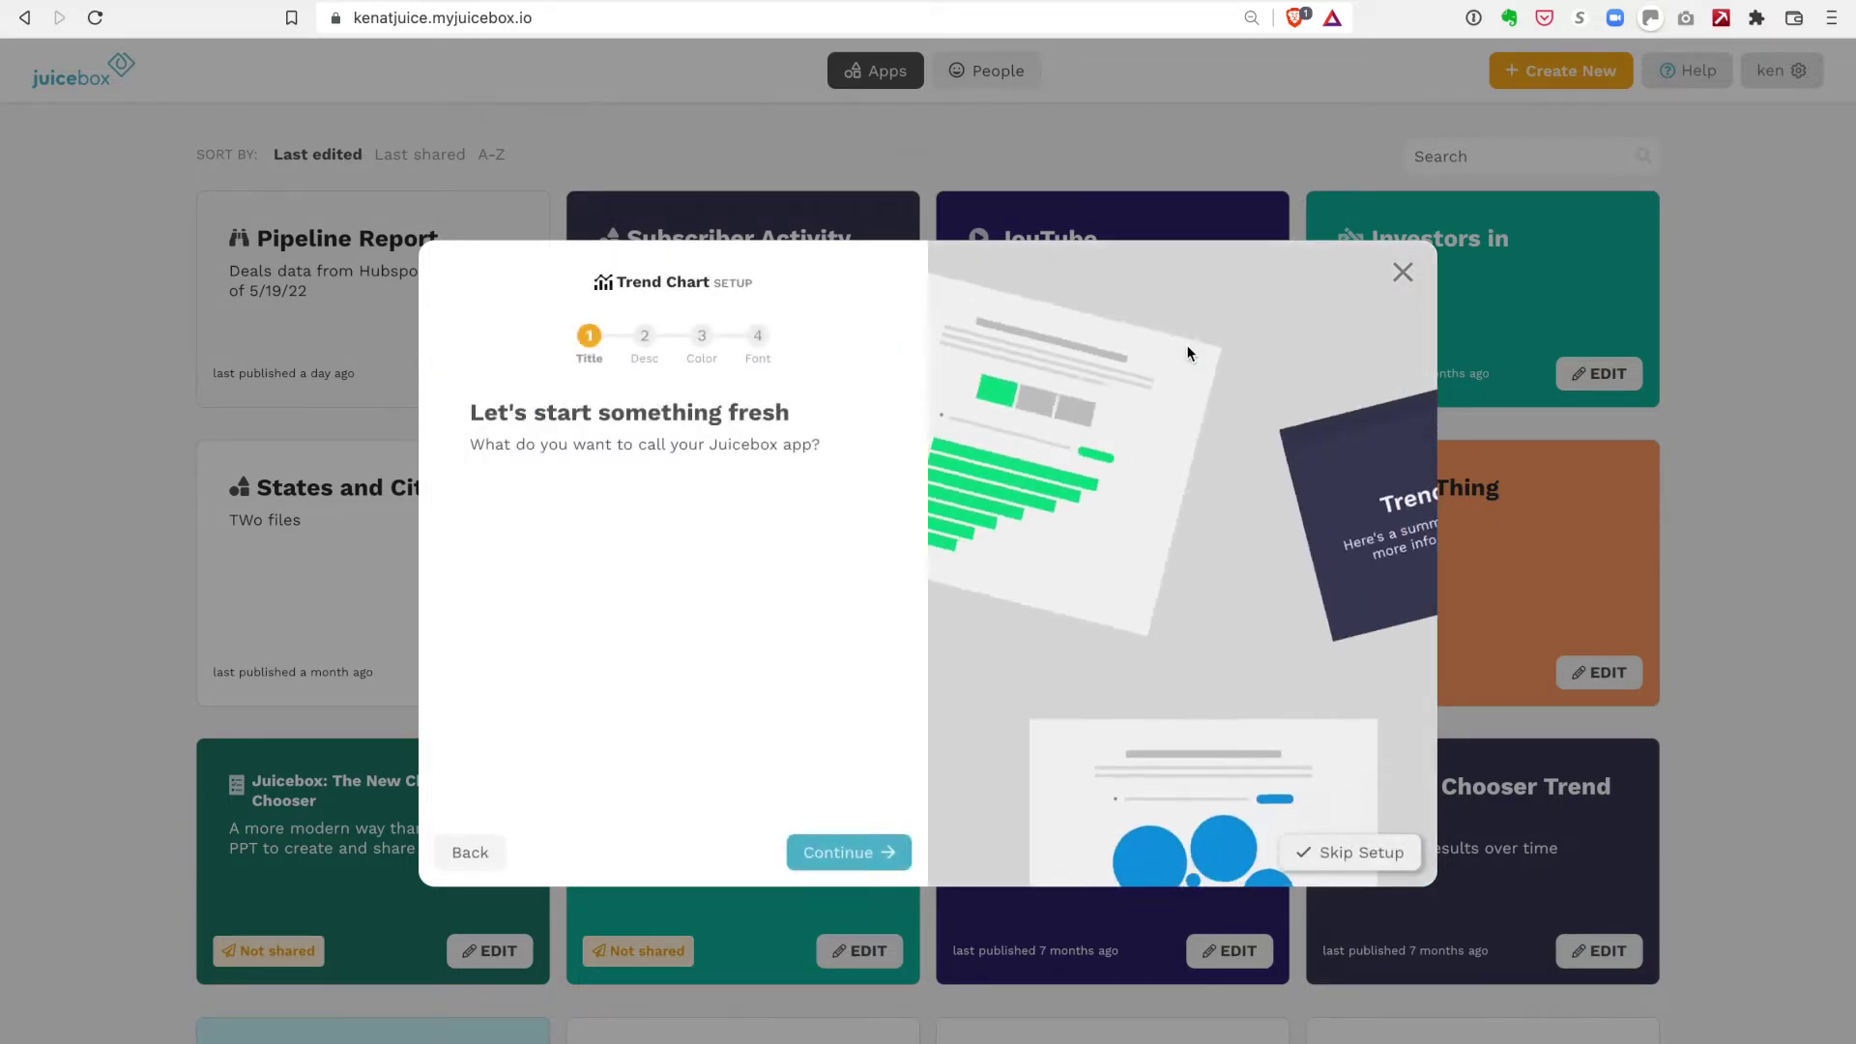
Title the app 'Sales Dashboard' and skip the remaining setup.
triple_click(668, 536)
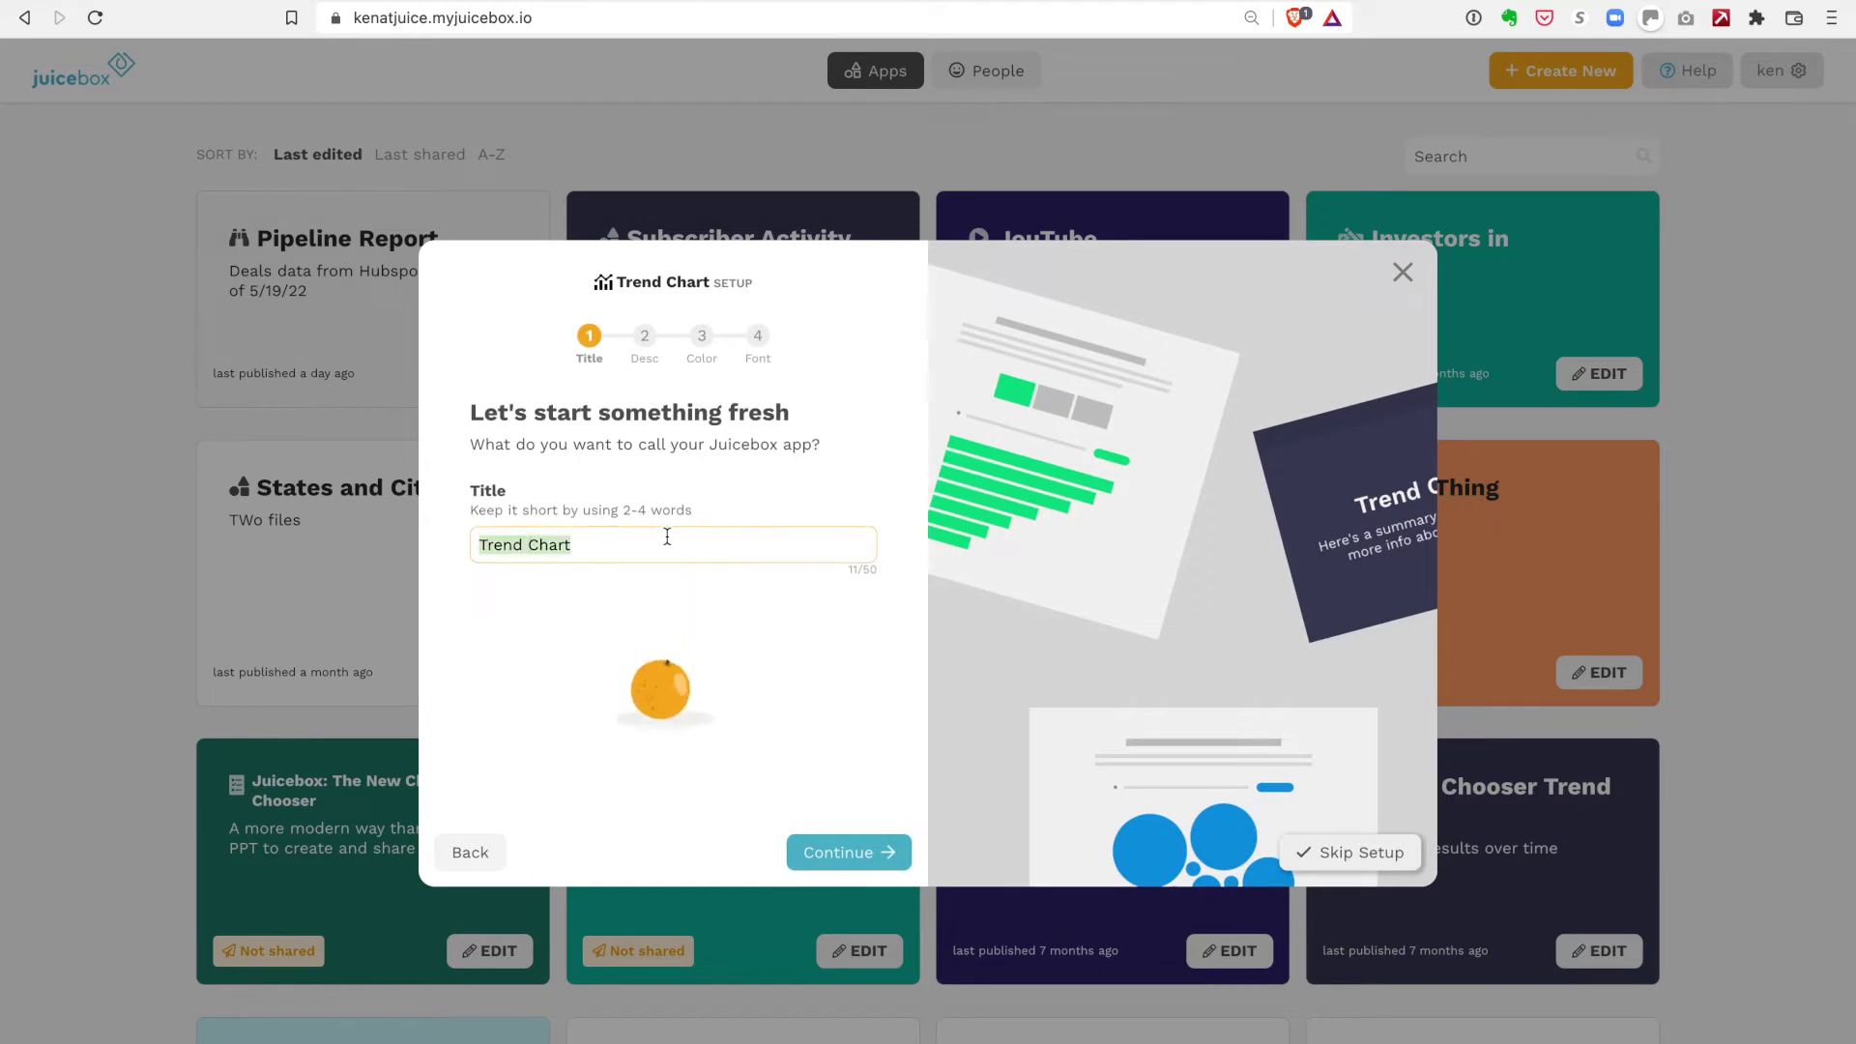
type("Salex")
key("BackSpace")
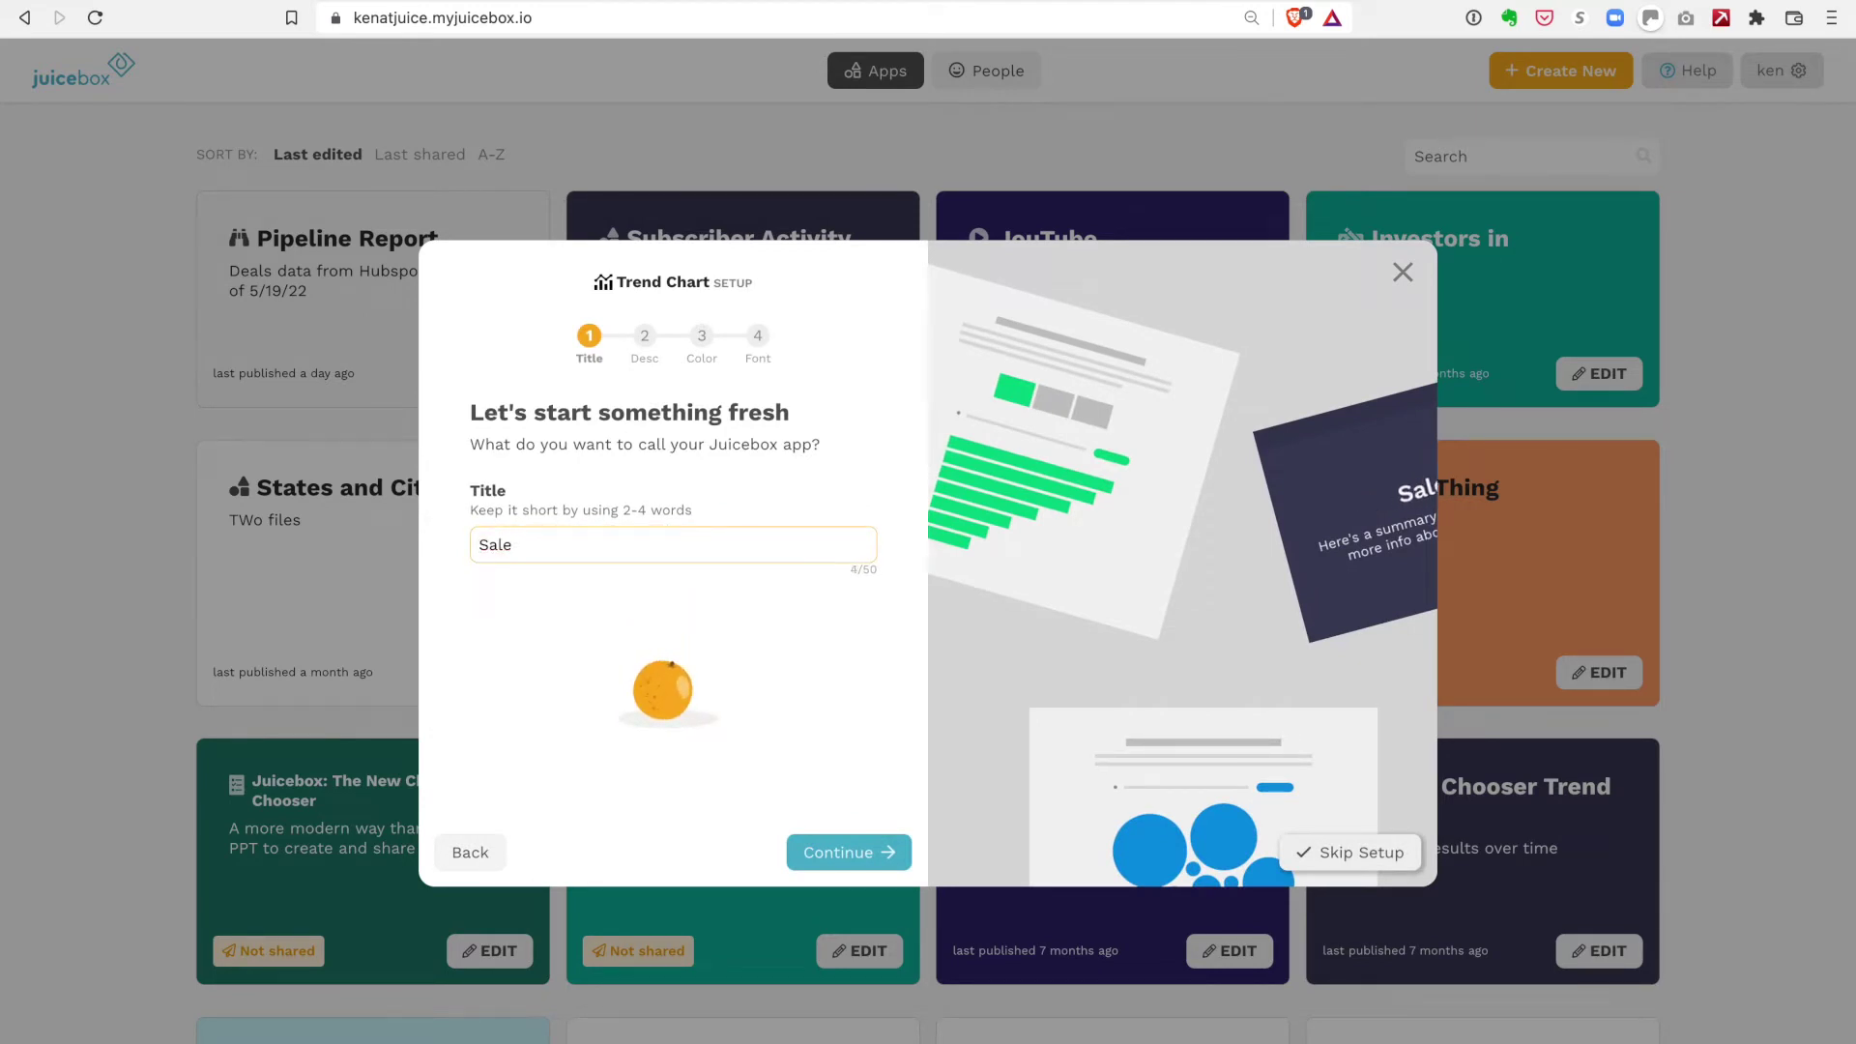
type("s Dashboard")
key("Return")
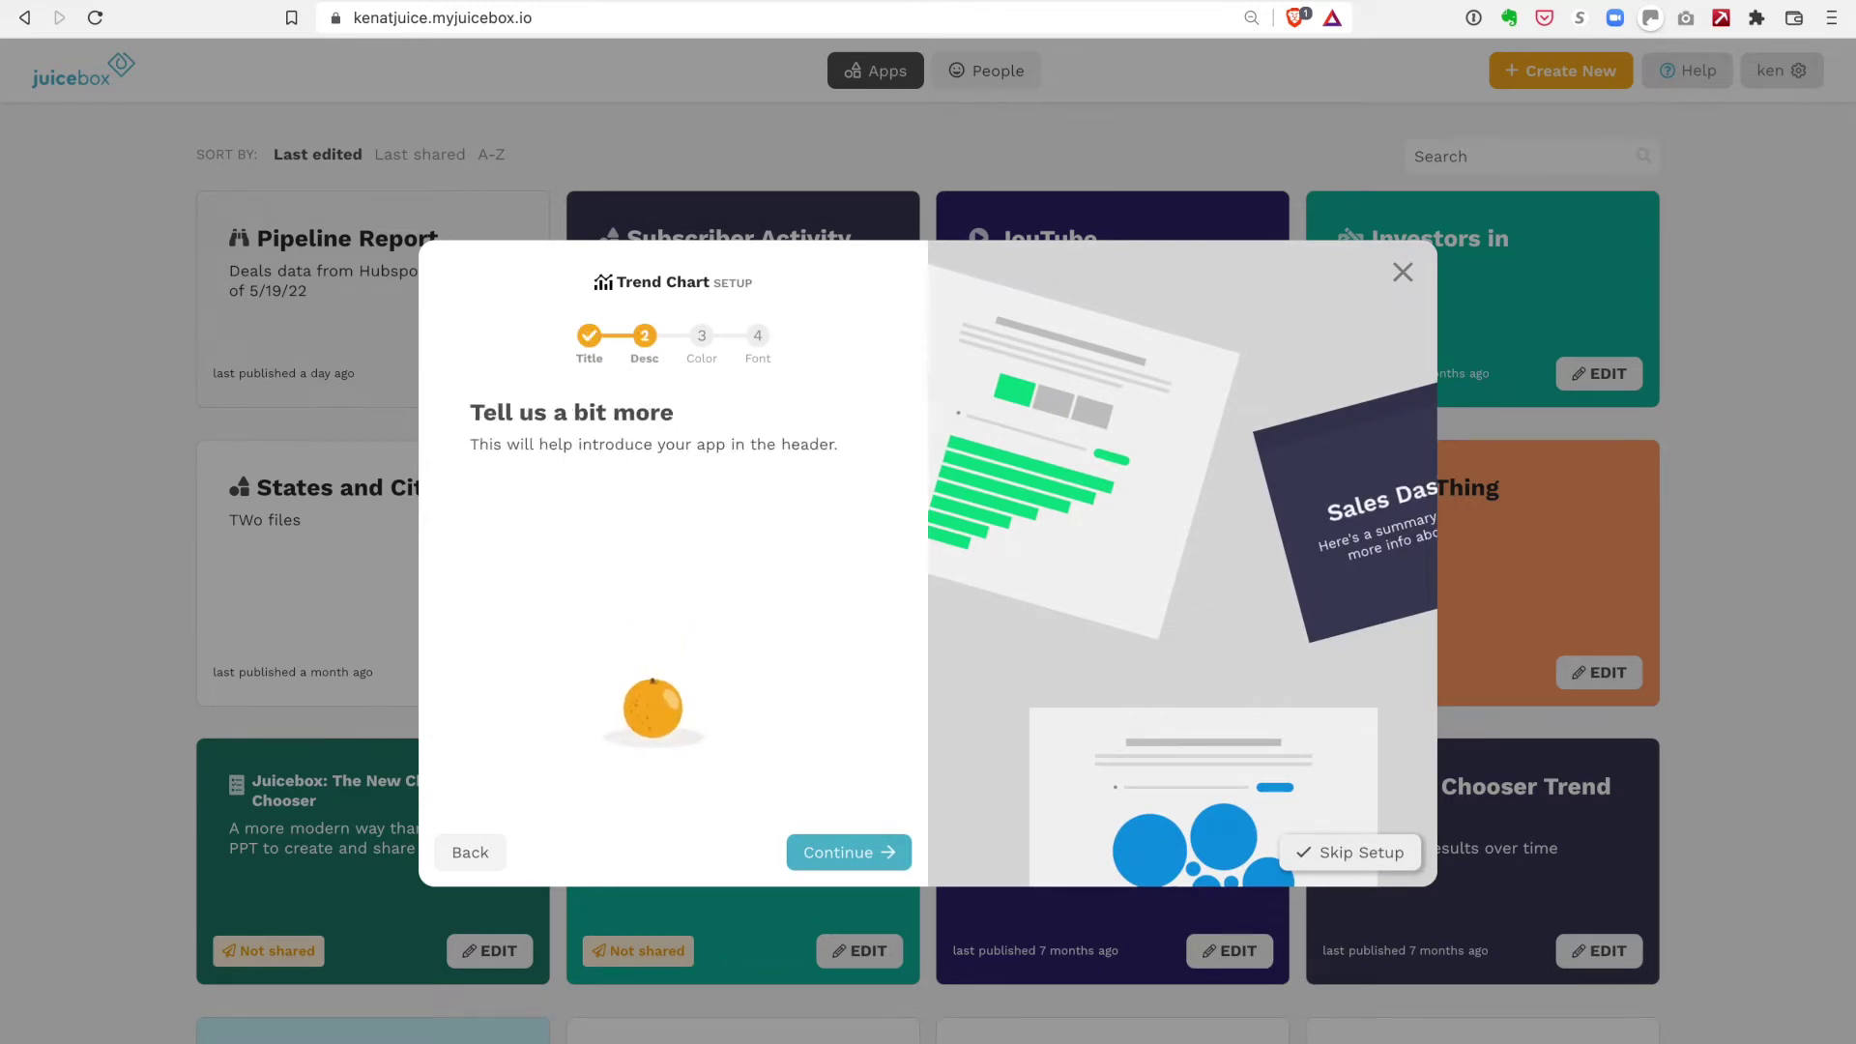
left_click(1363, 854)
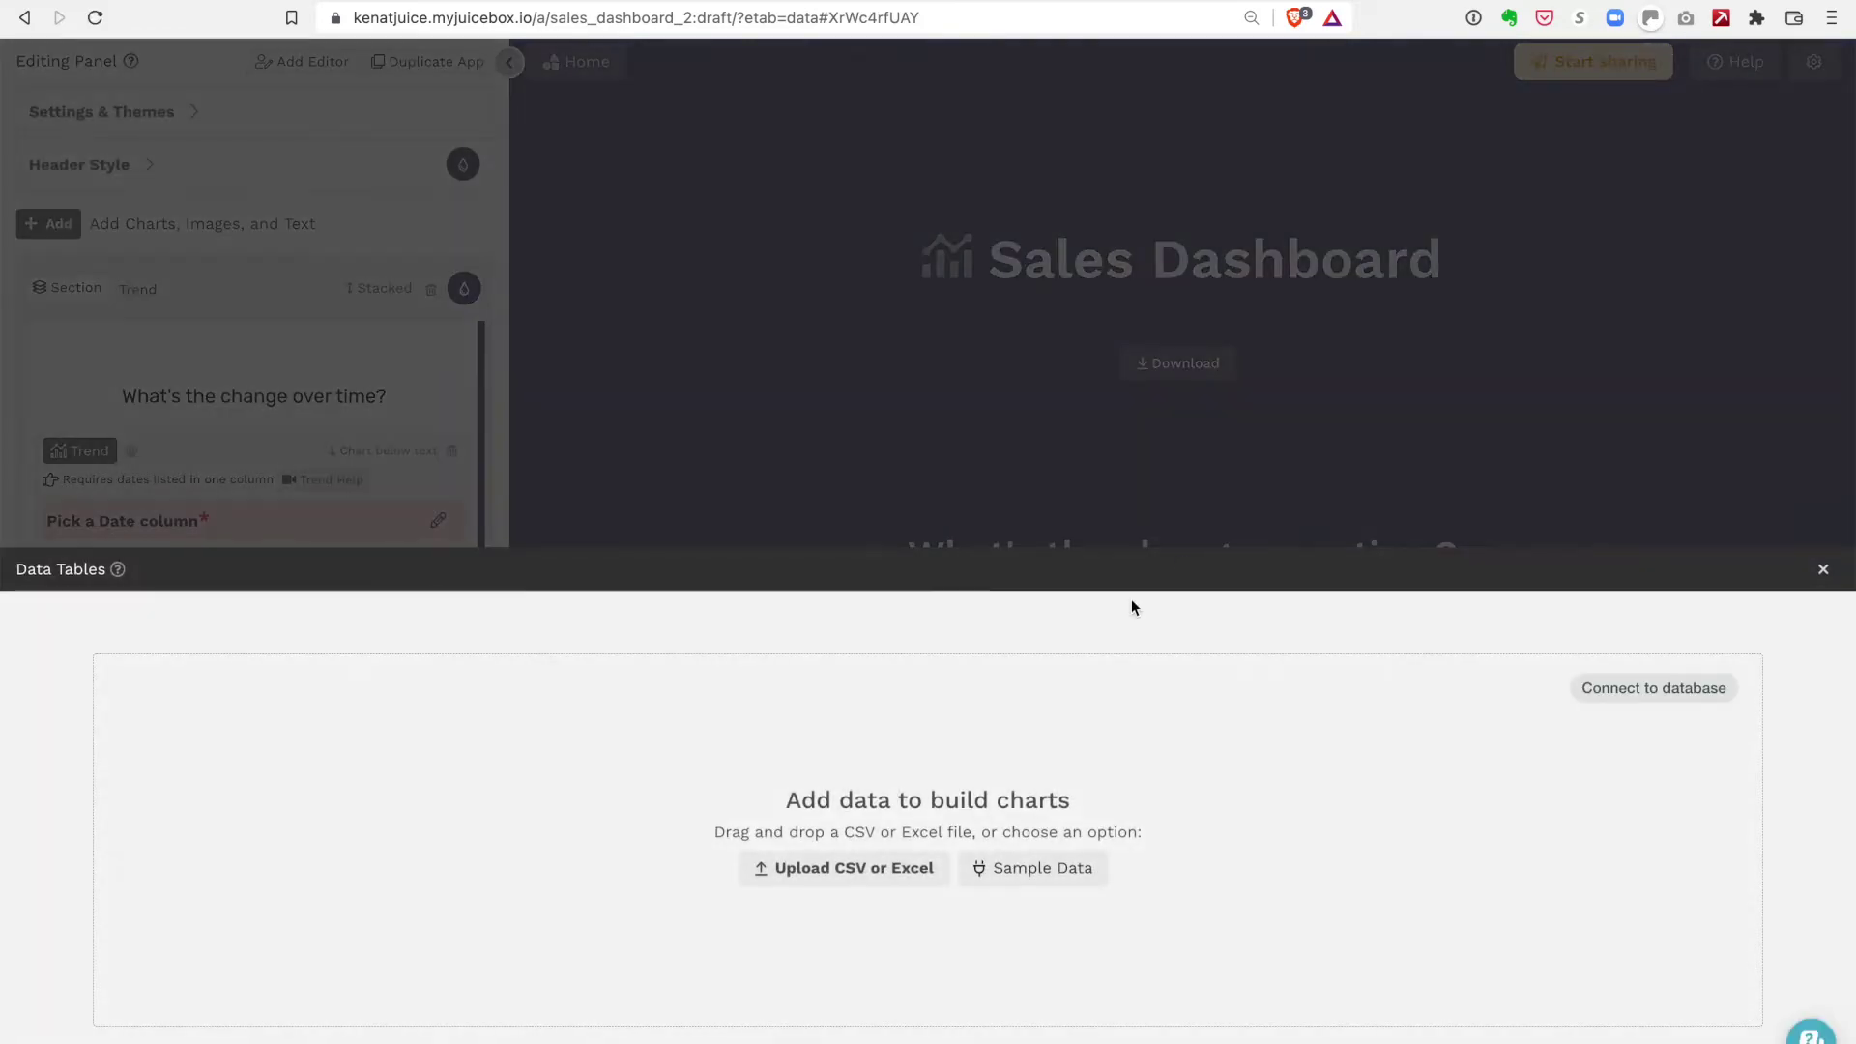
Close the Data Tables drawer to view the editor, then reopen Data Tables below the chart.
left_click(1174, 481)
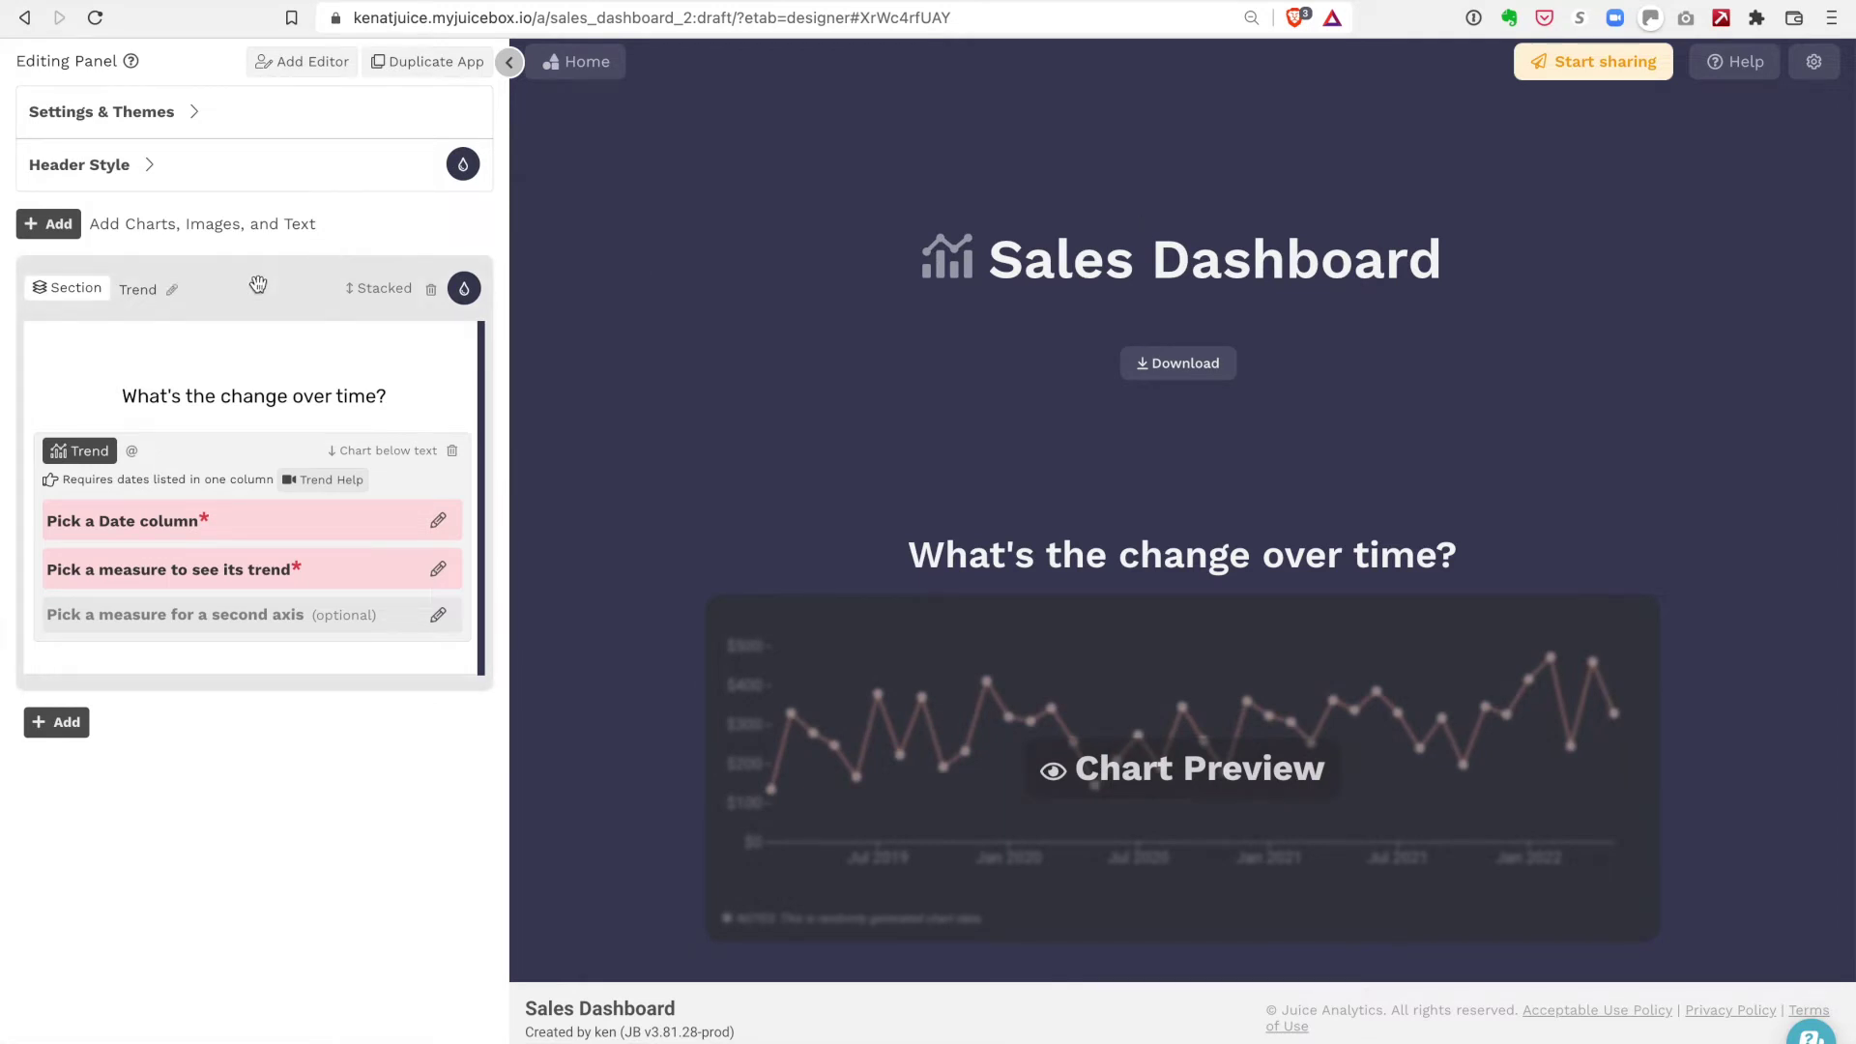
mouse_move(299, 345)
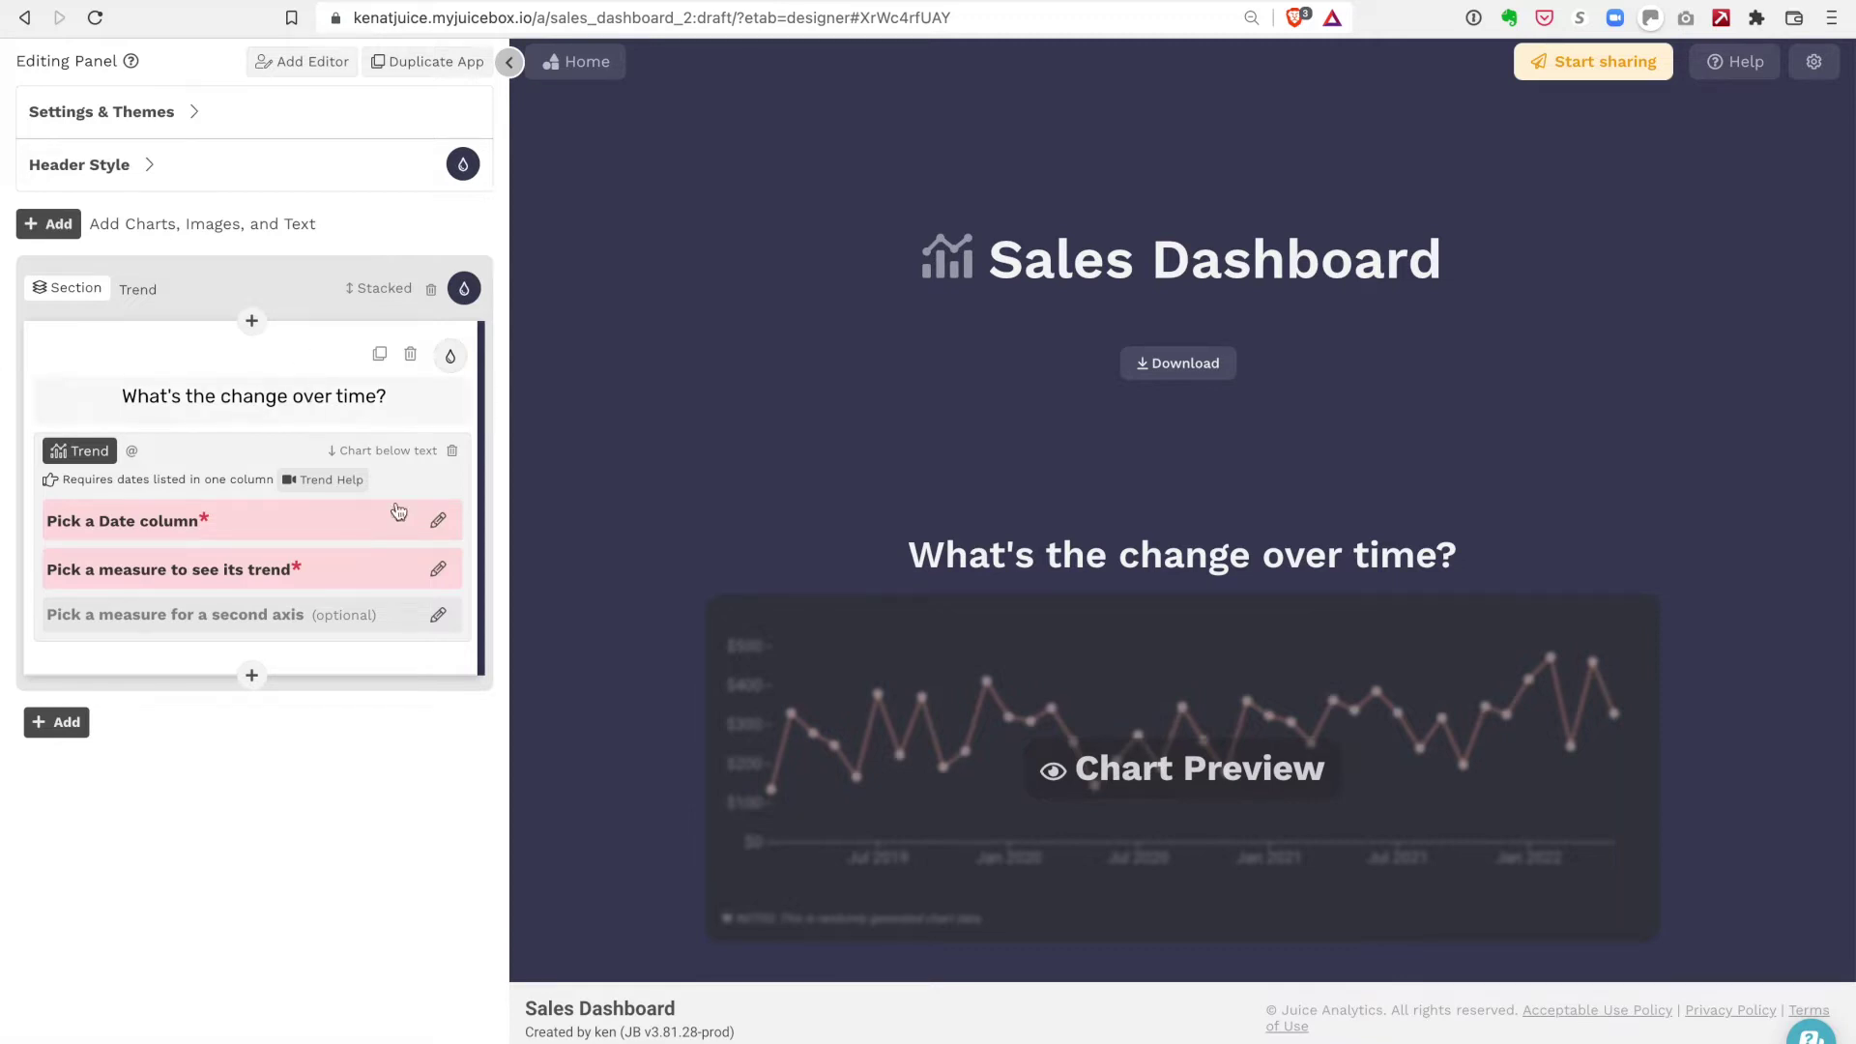
left_click(1052, 1038)
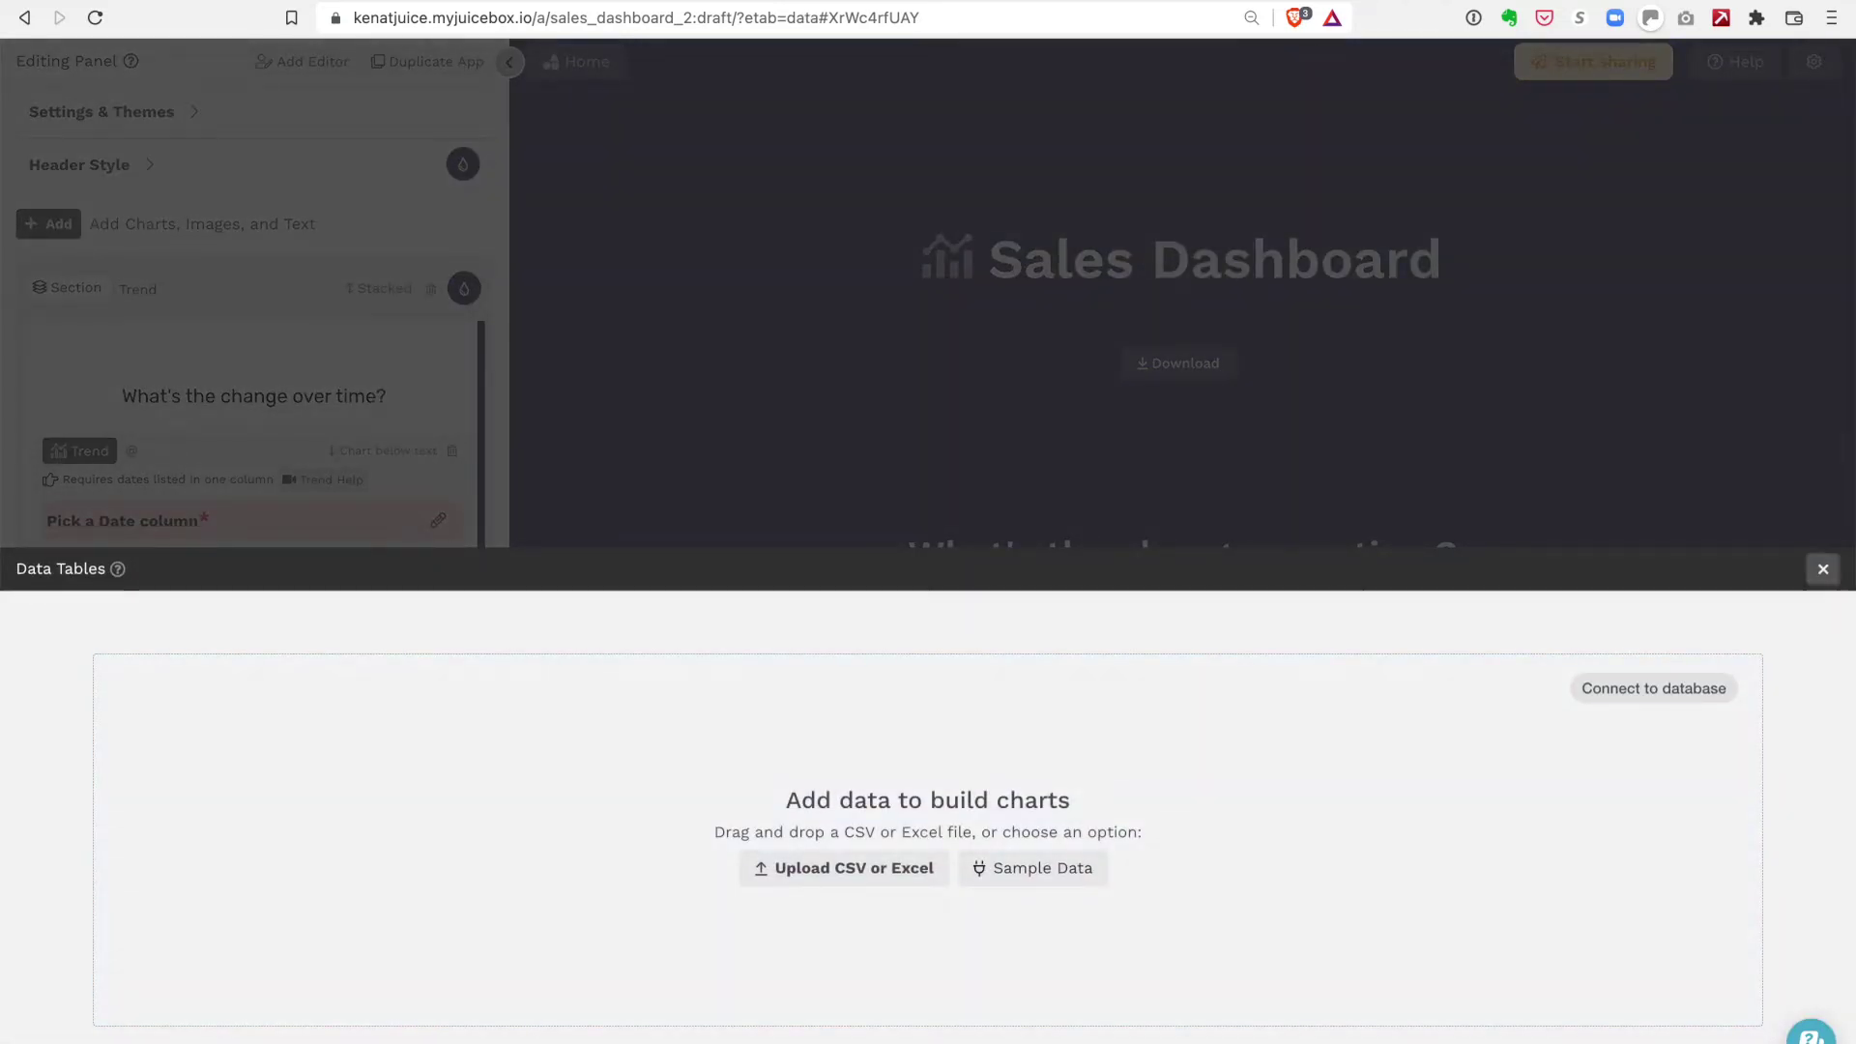
Upload Store Data.xls from Finder as the data table and return to the dashboard.
key("super+Tab")
left_click_drag(1348, 114, 674, 742)
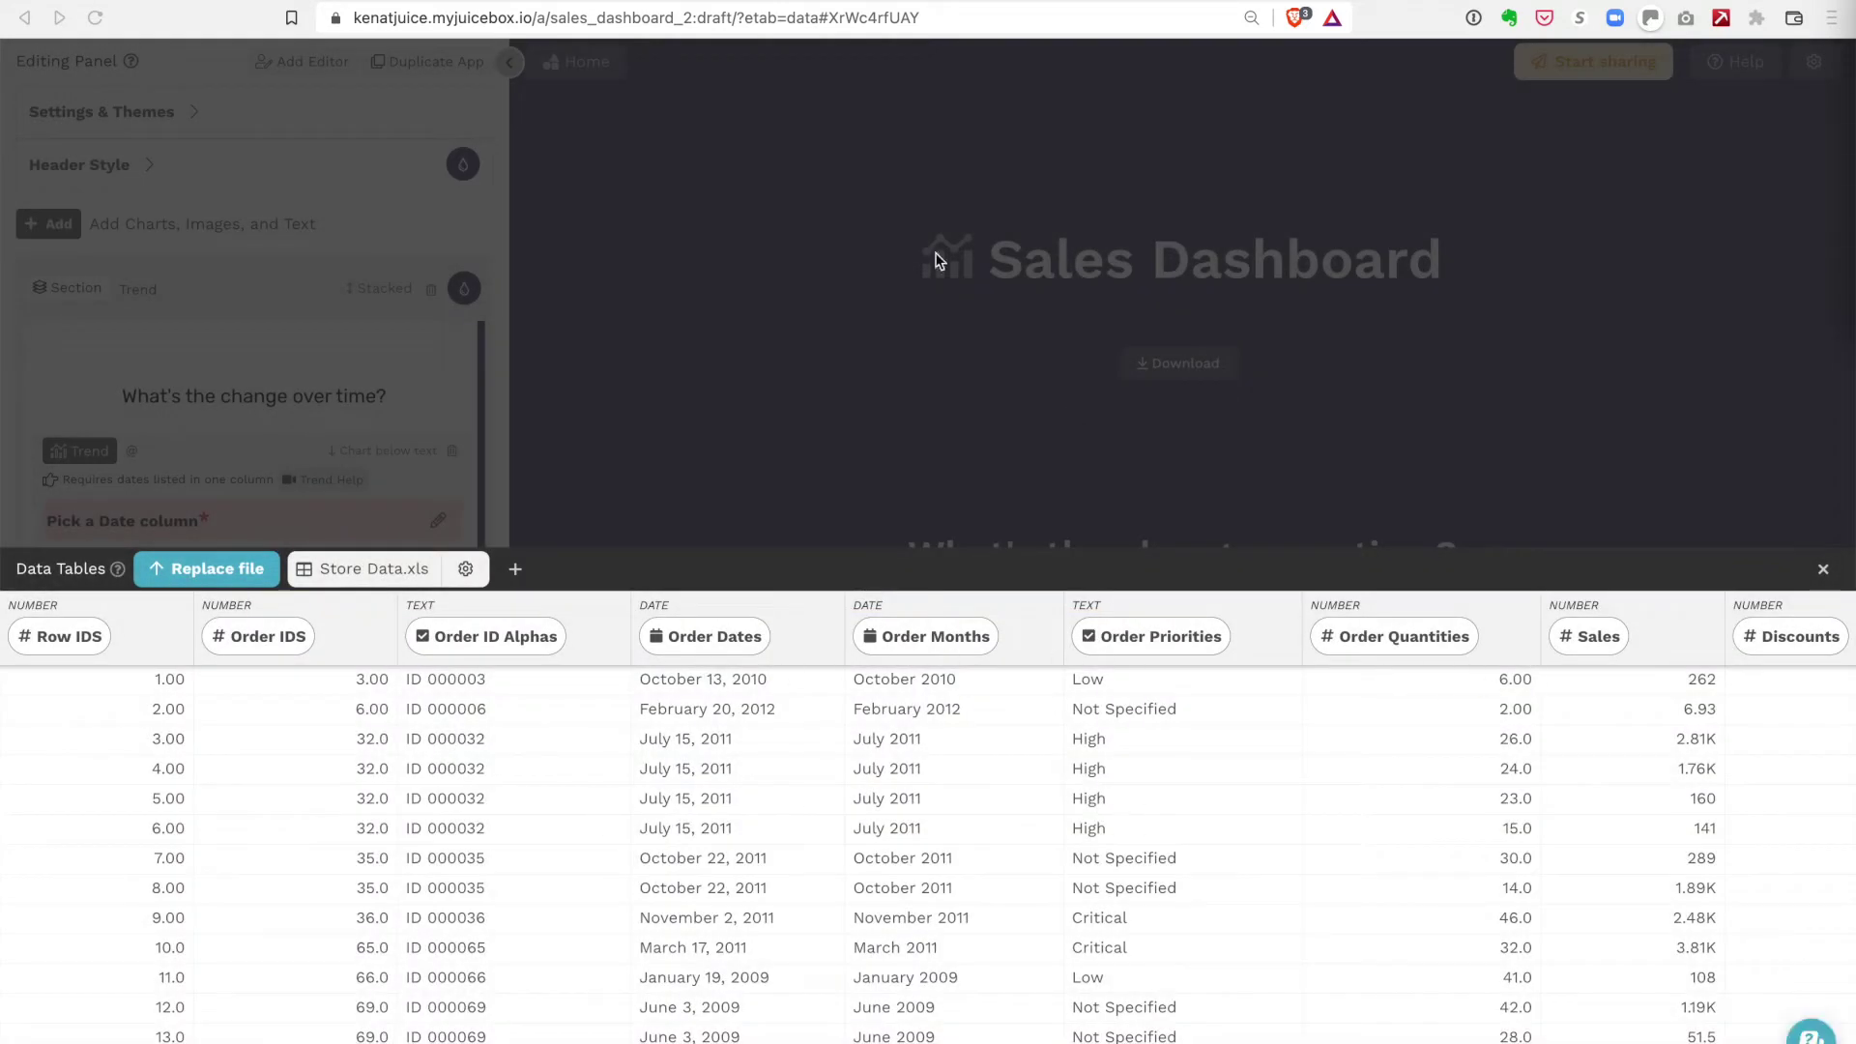
left_click(908, 233)
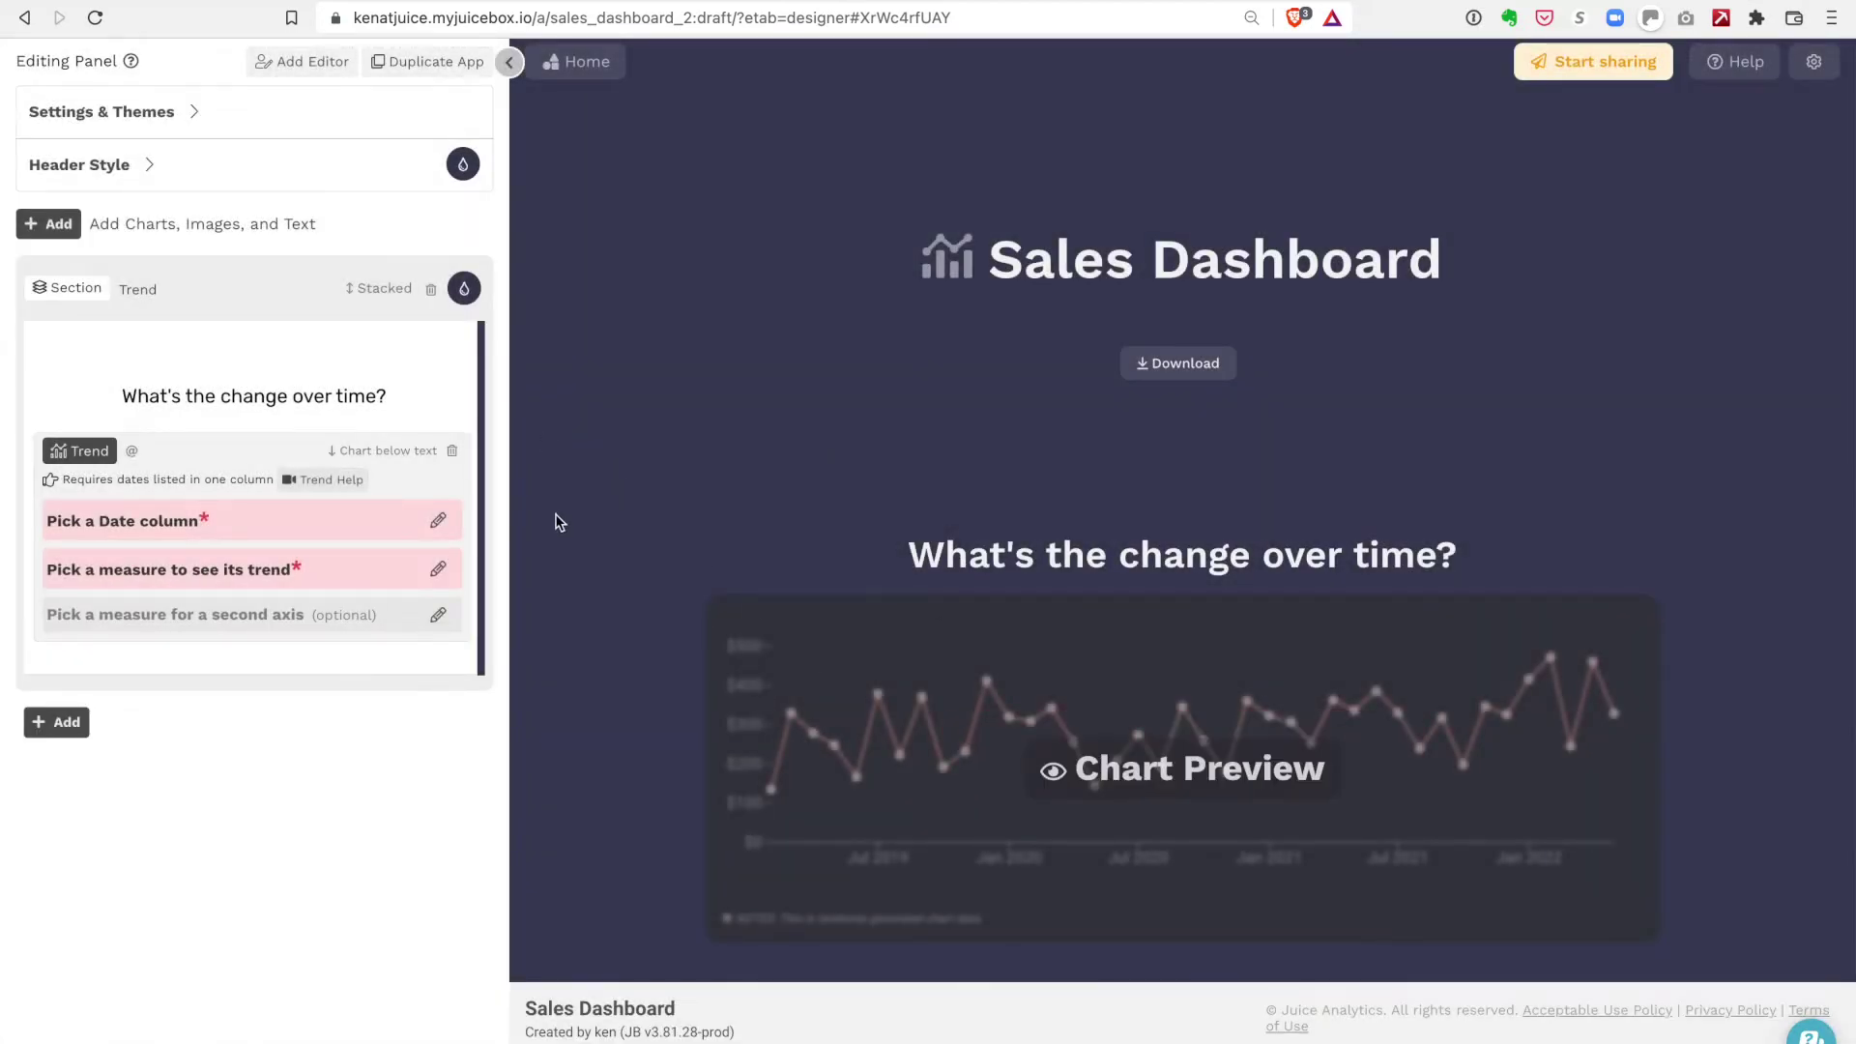
Make the trend chart plot the SUM of Sales over Order Dates.
left_click(273, 532)
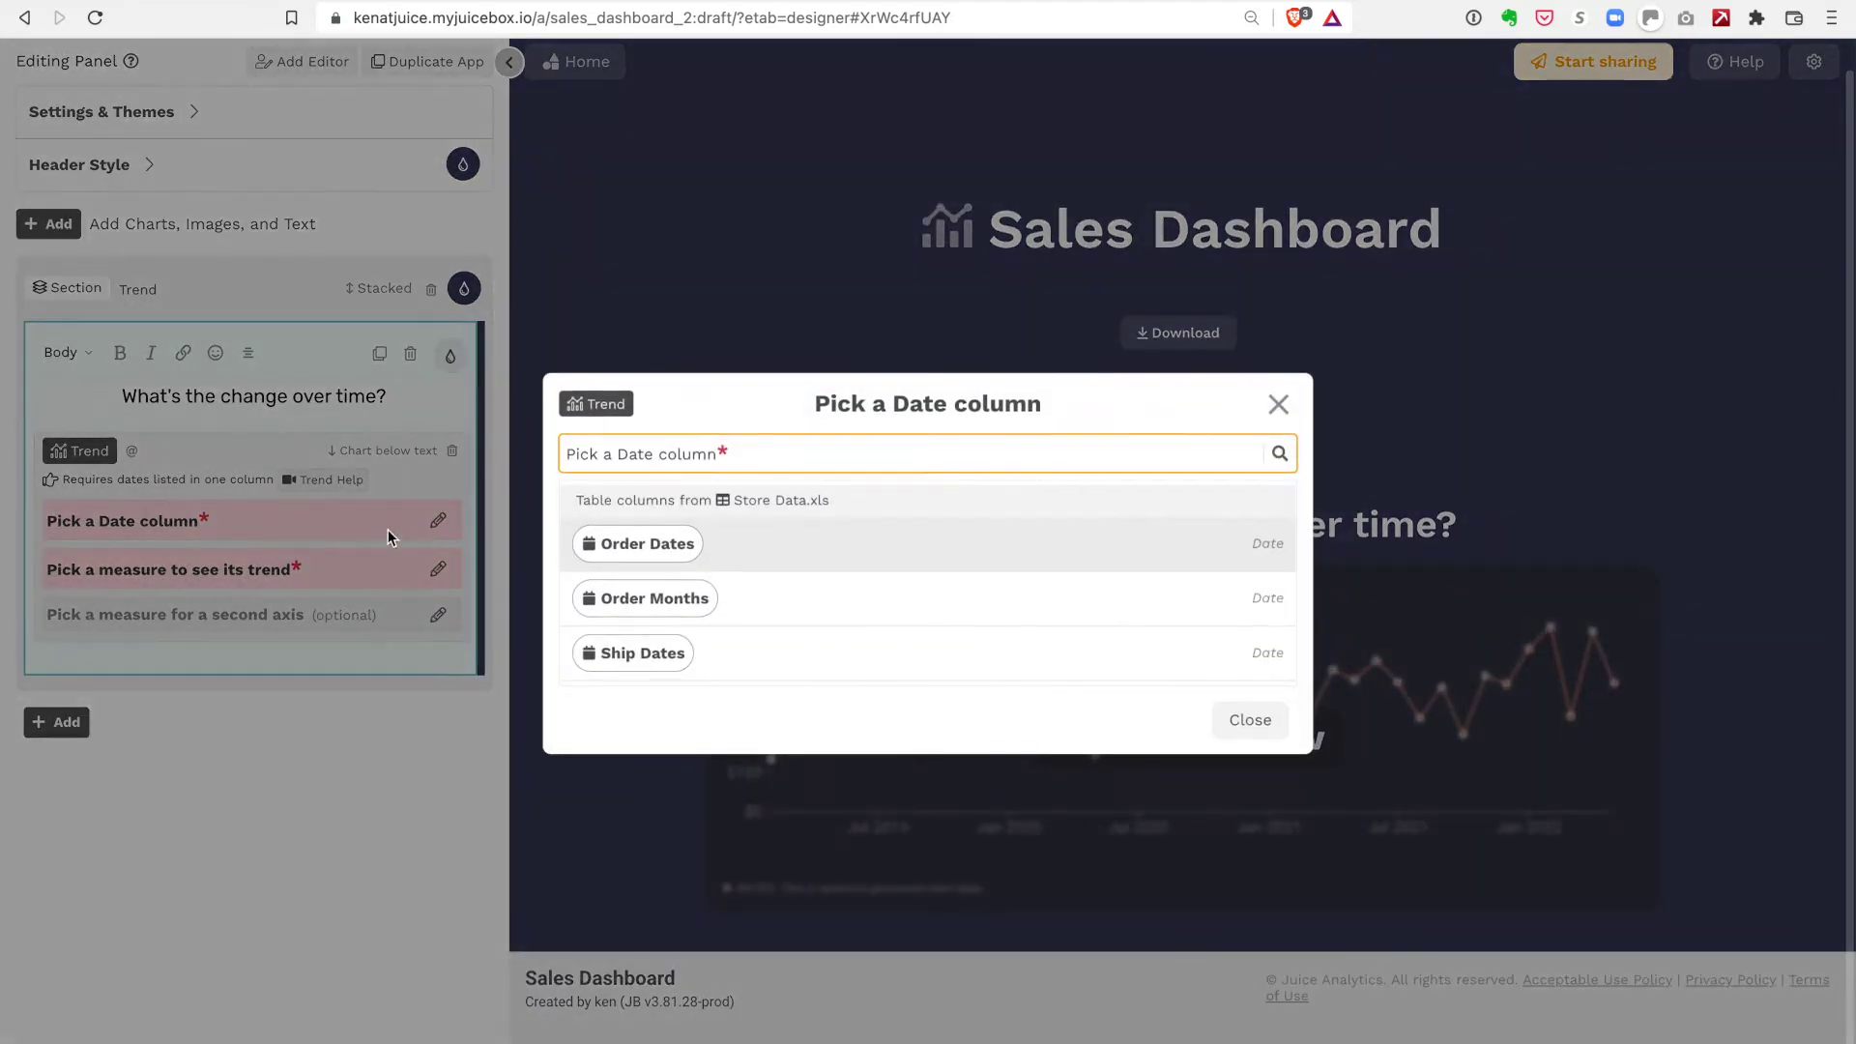
left_click(624, 545)
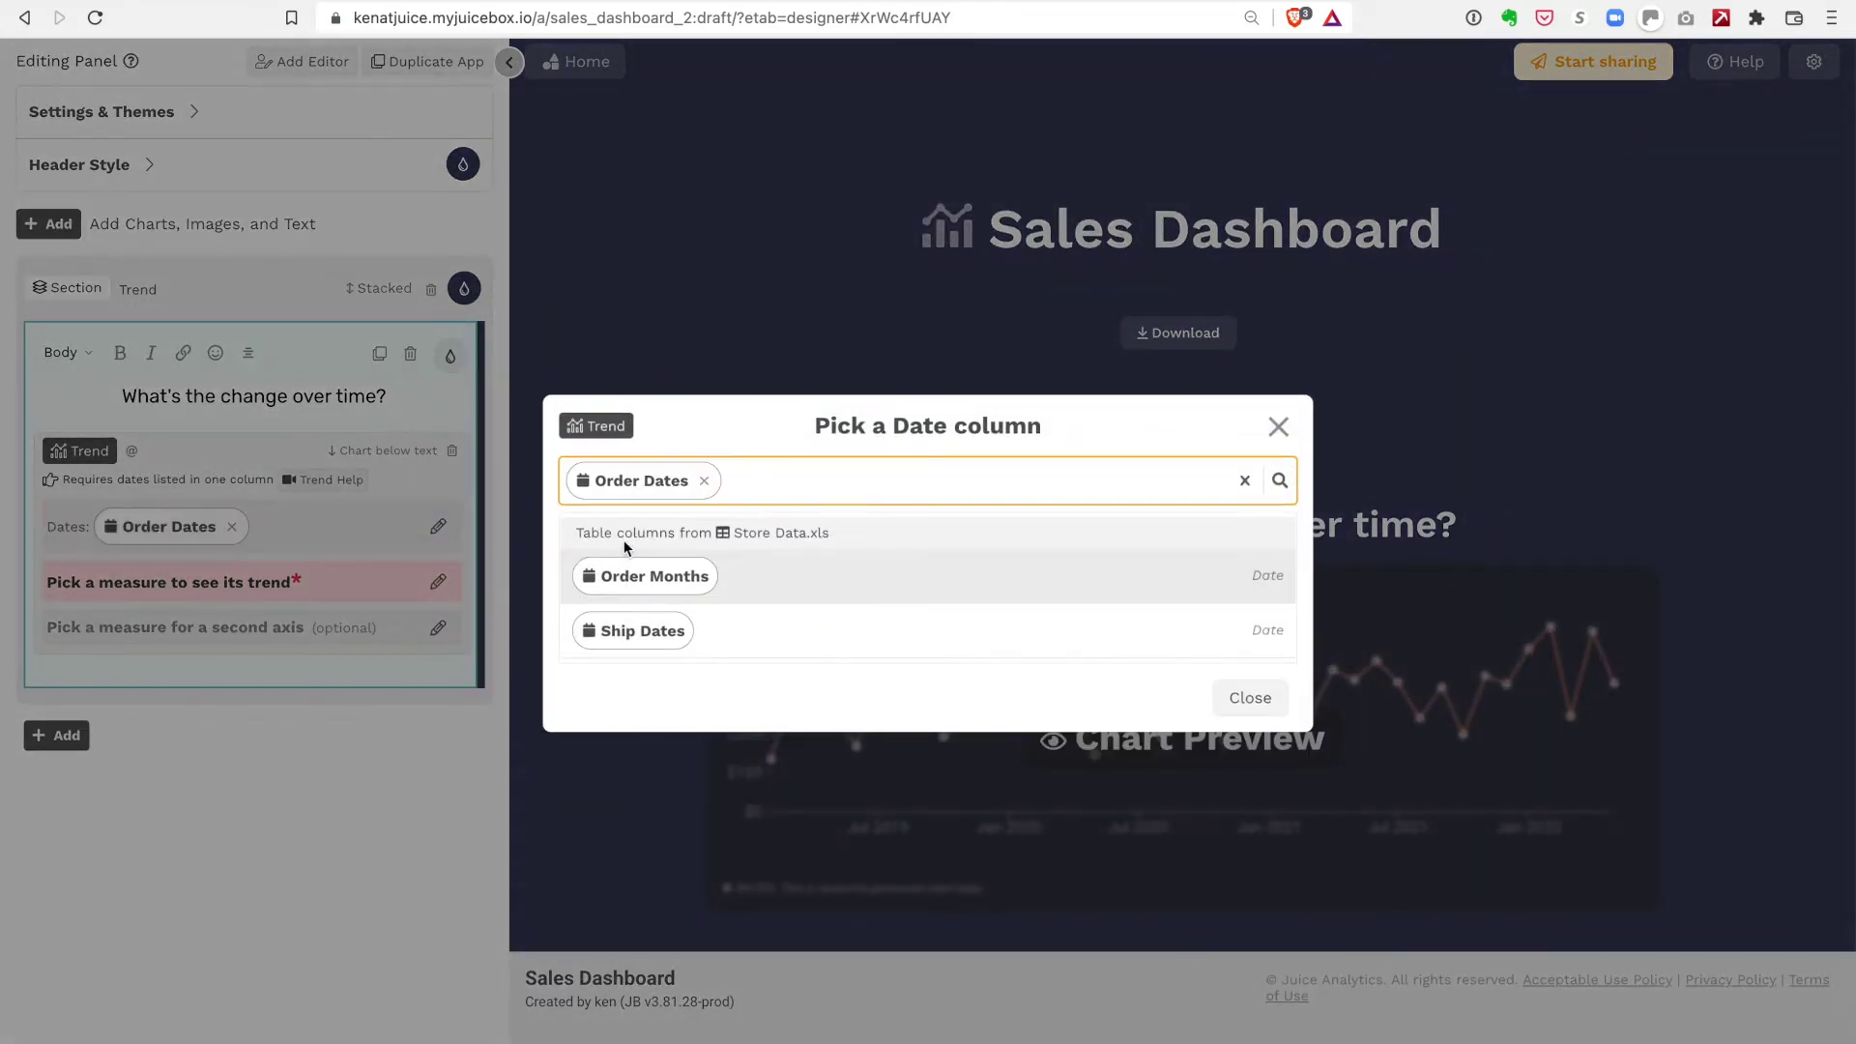
left_click(1247, 698)
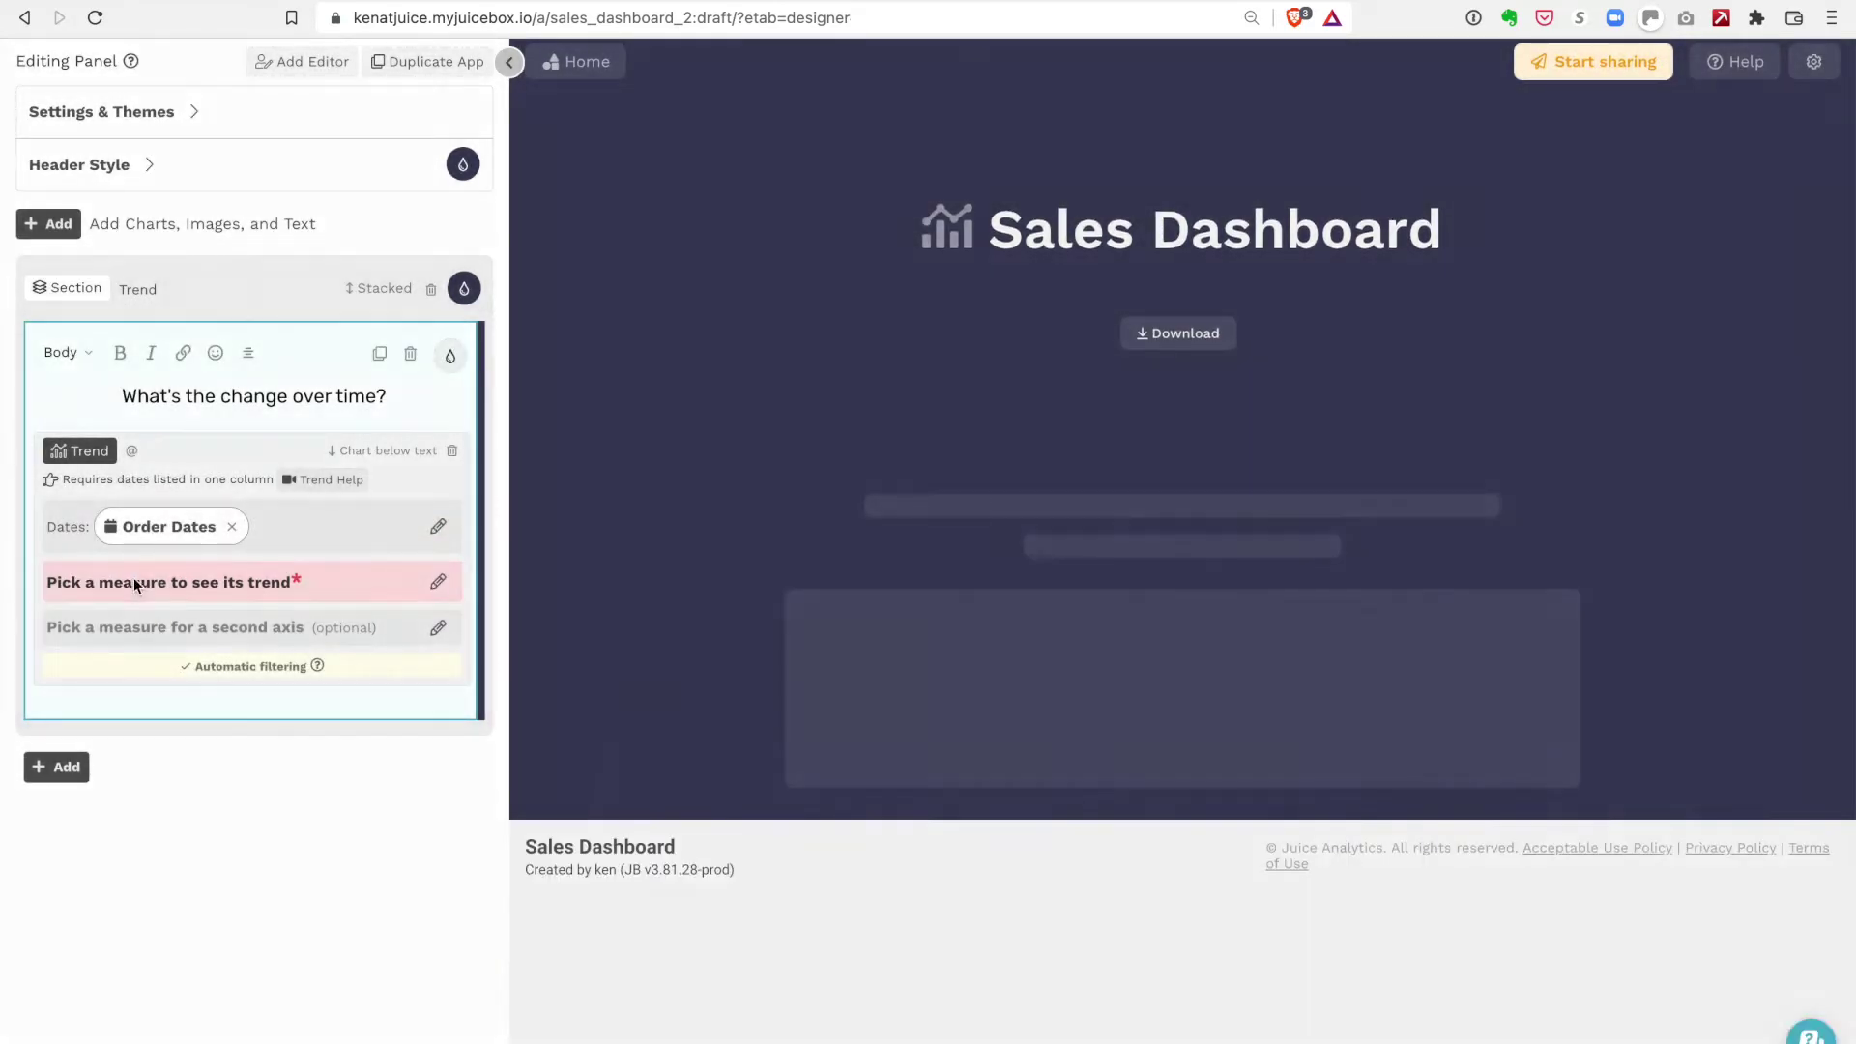
left_click(137, 585)
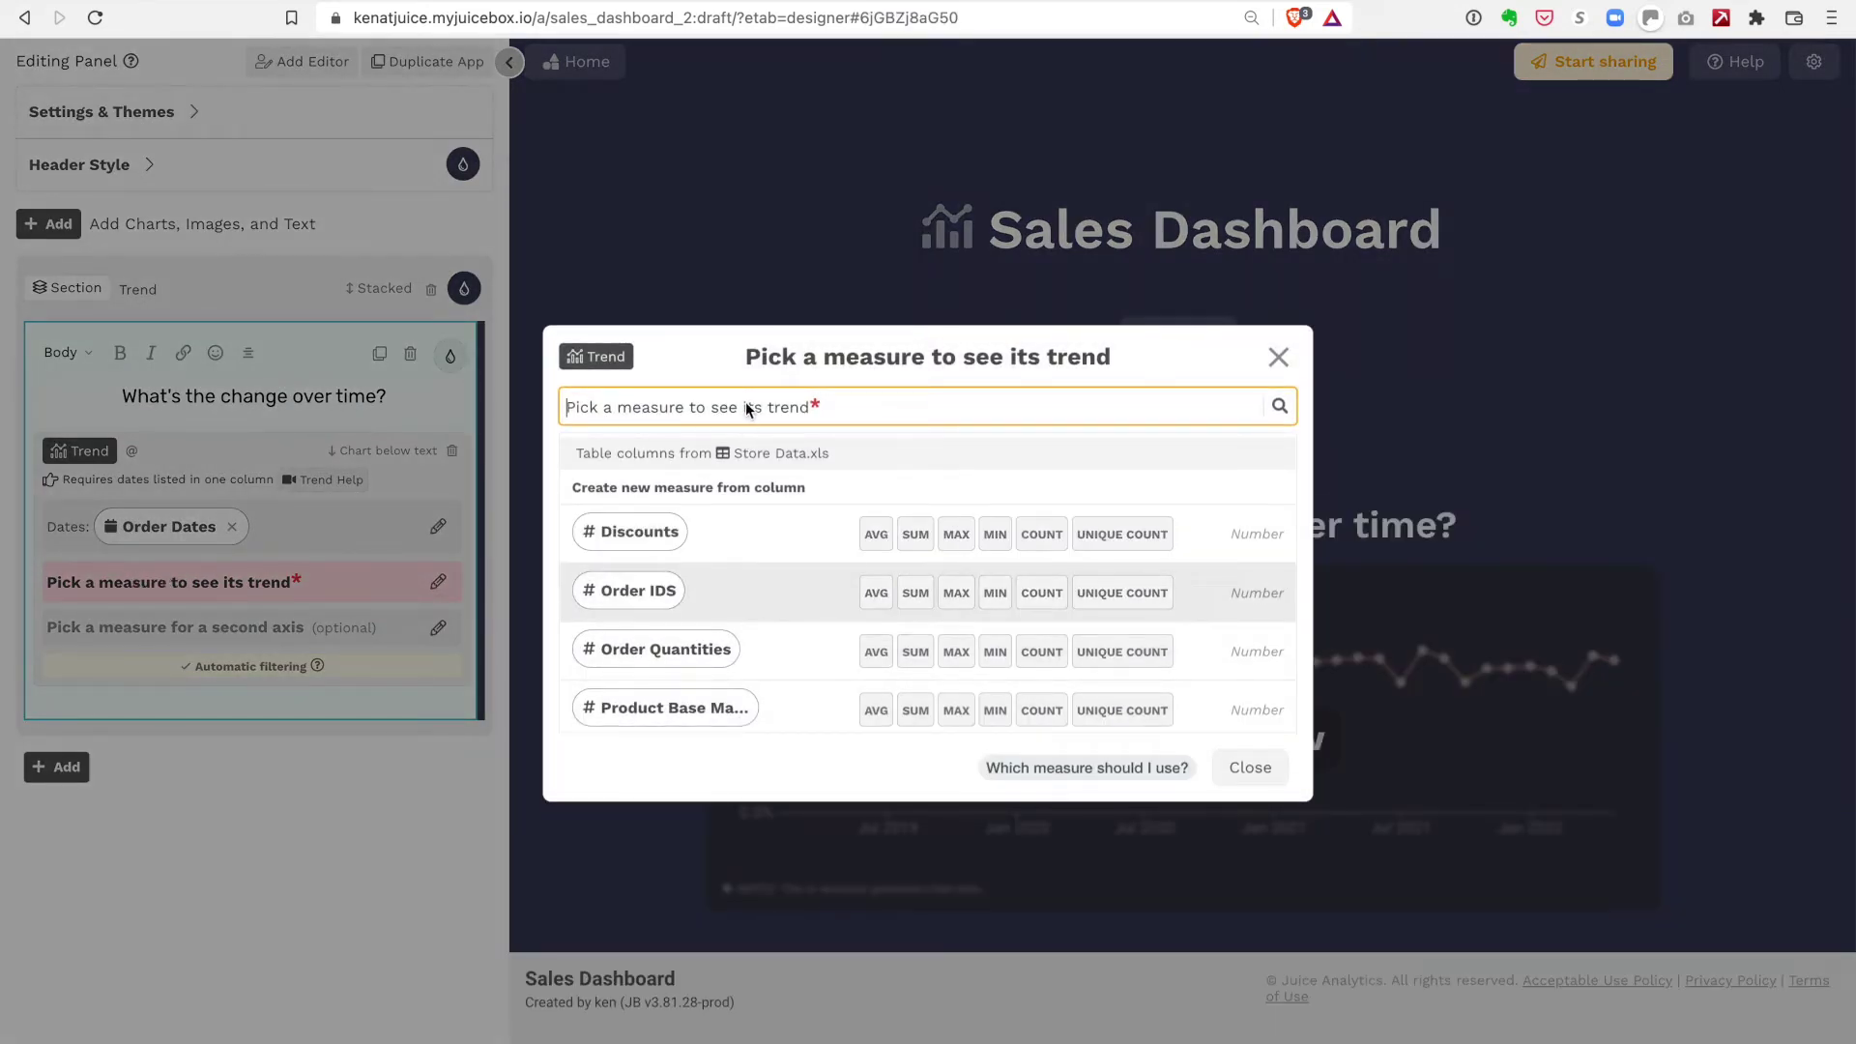
type("sales")
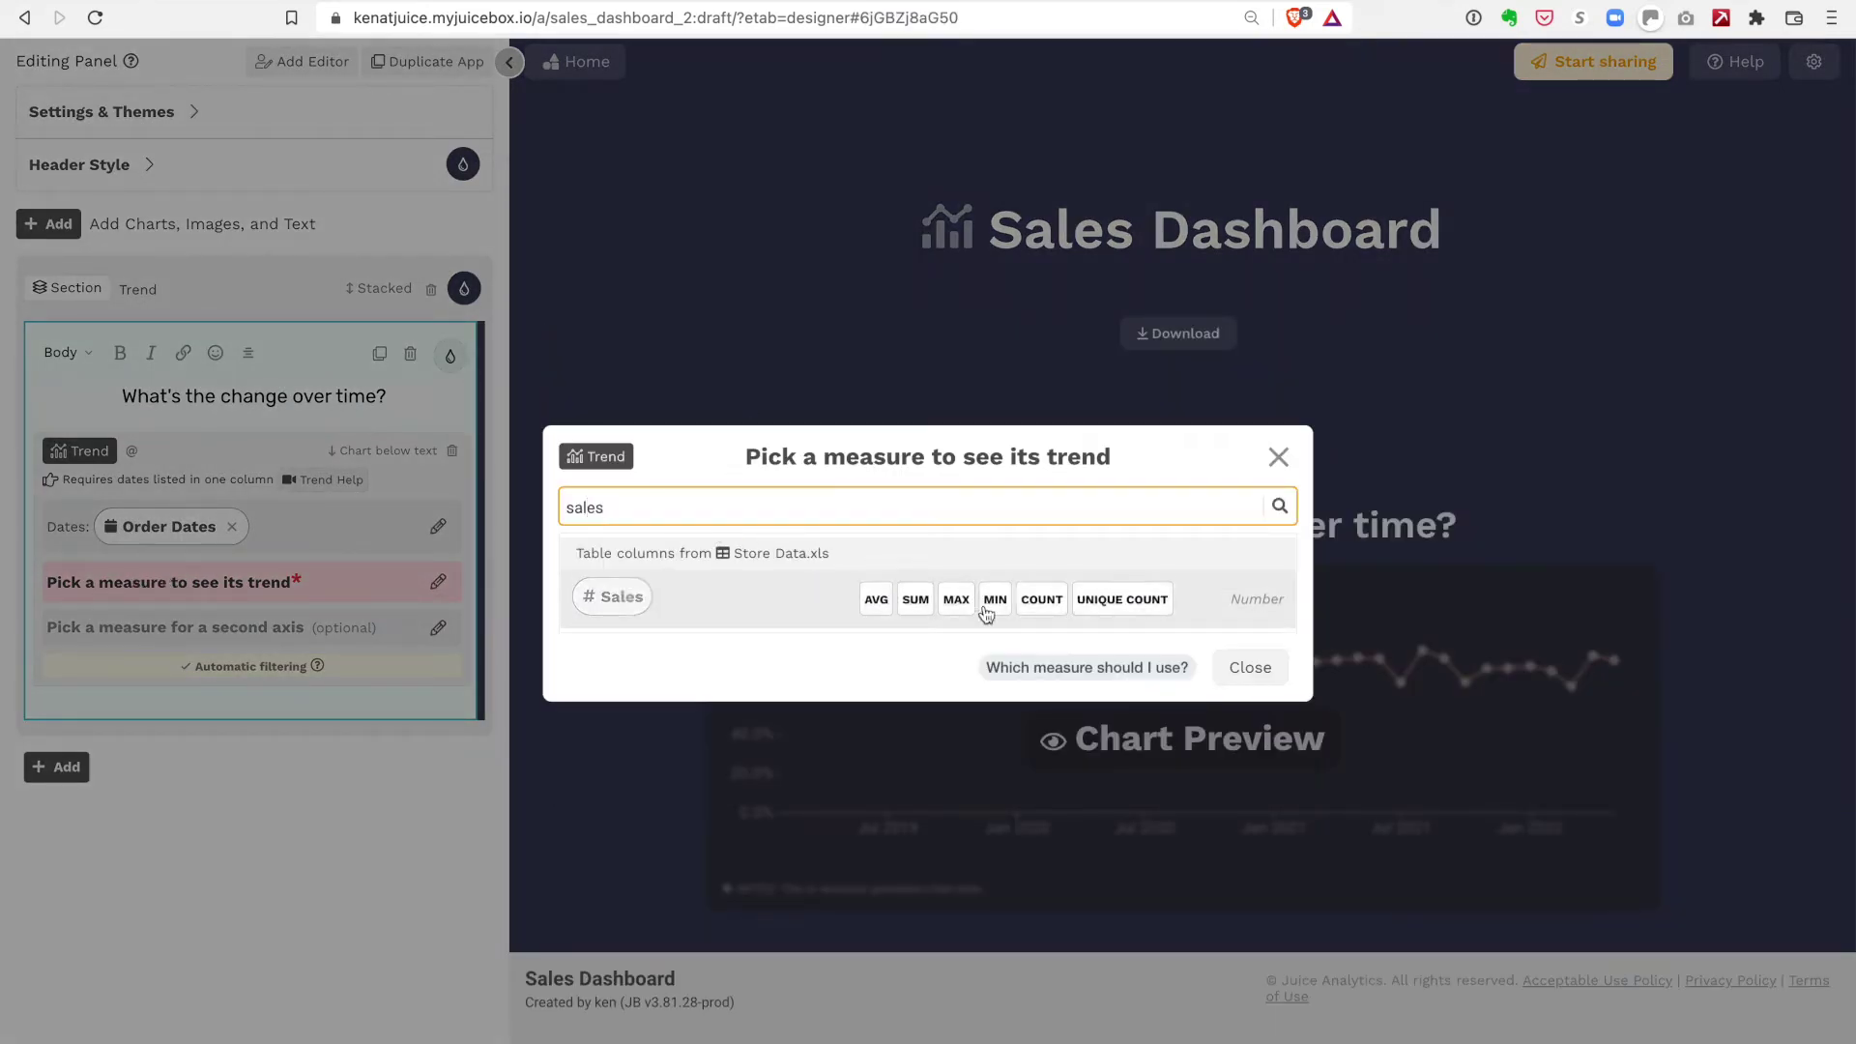
left_click(916, 599)
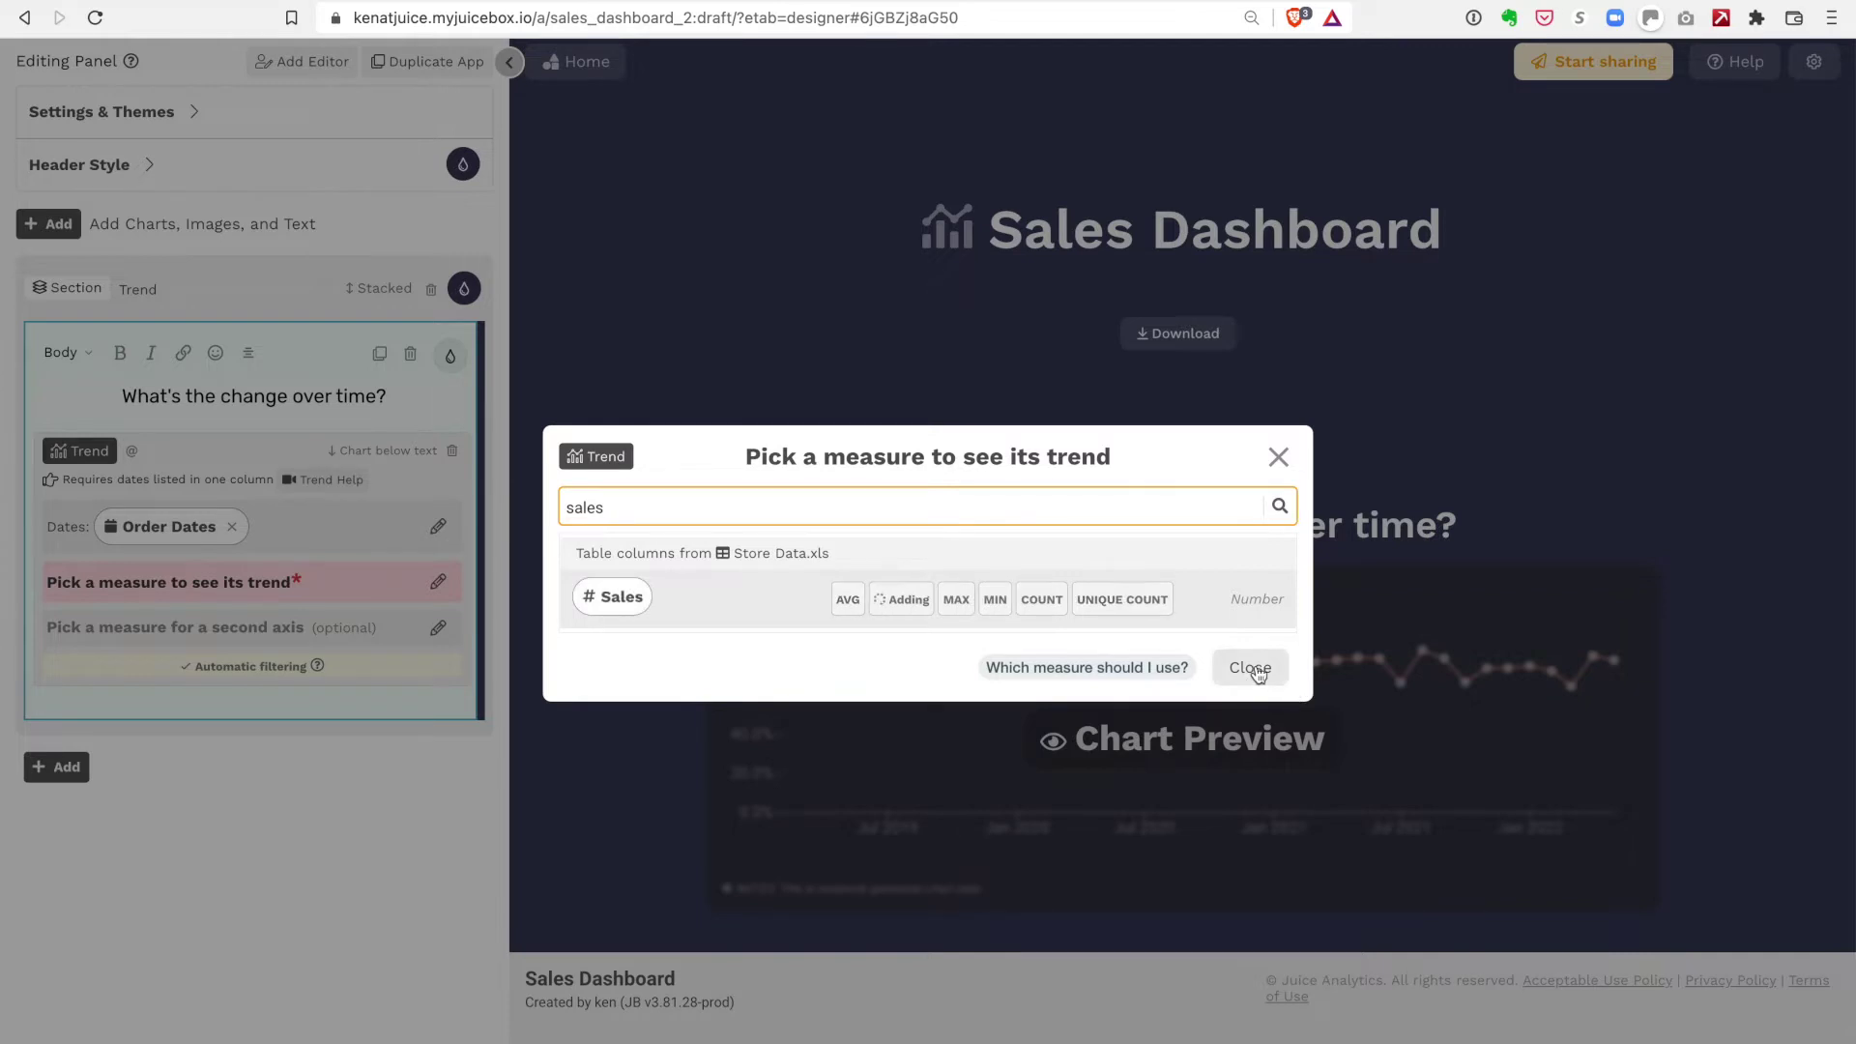
left_click(1358, 742)
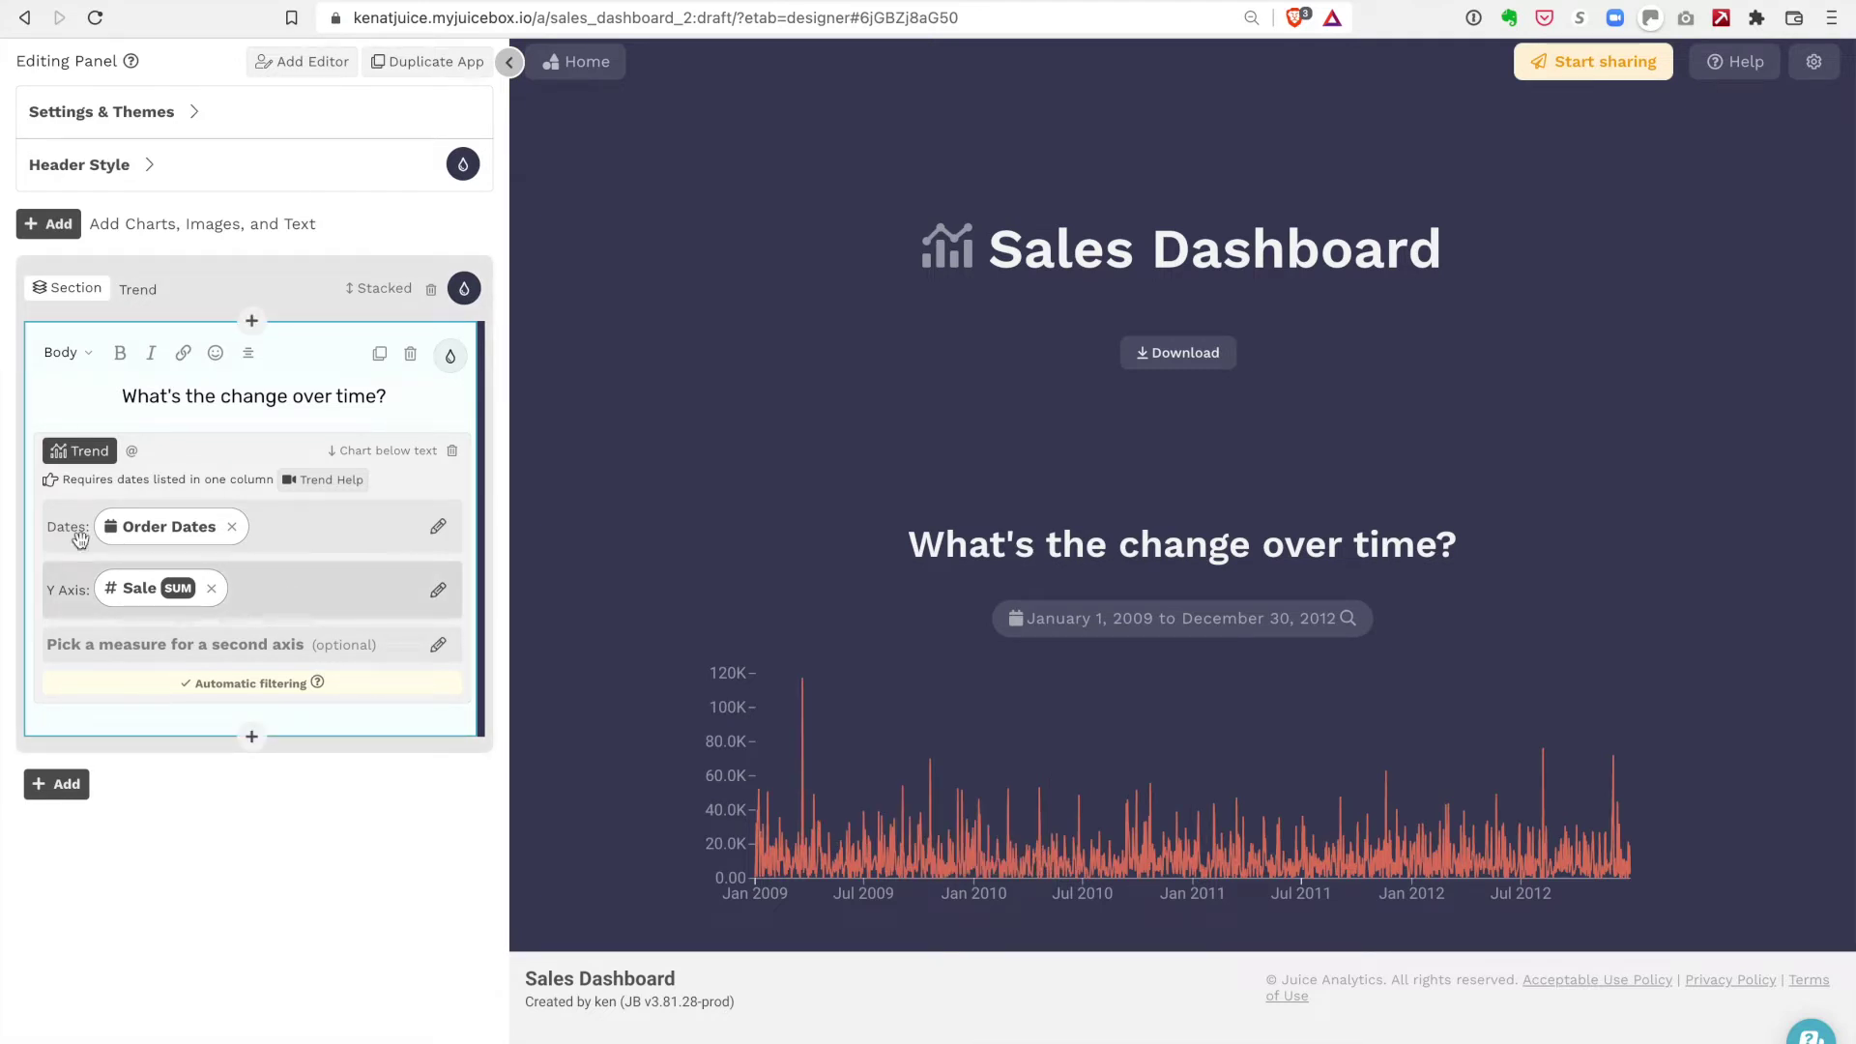
left_click(189, 527)
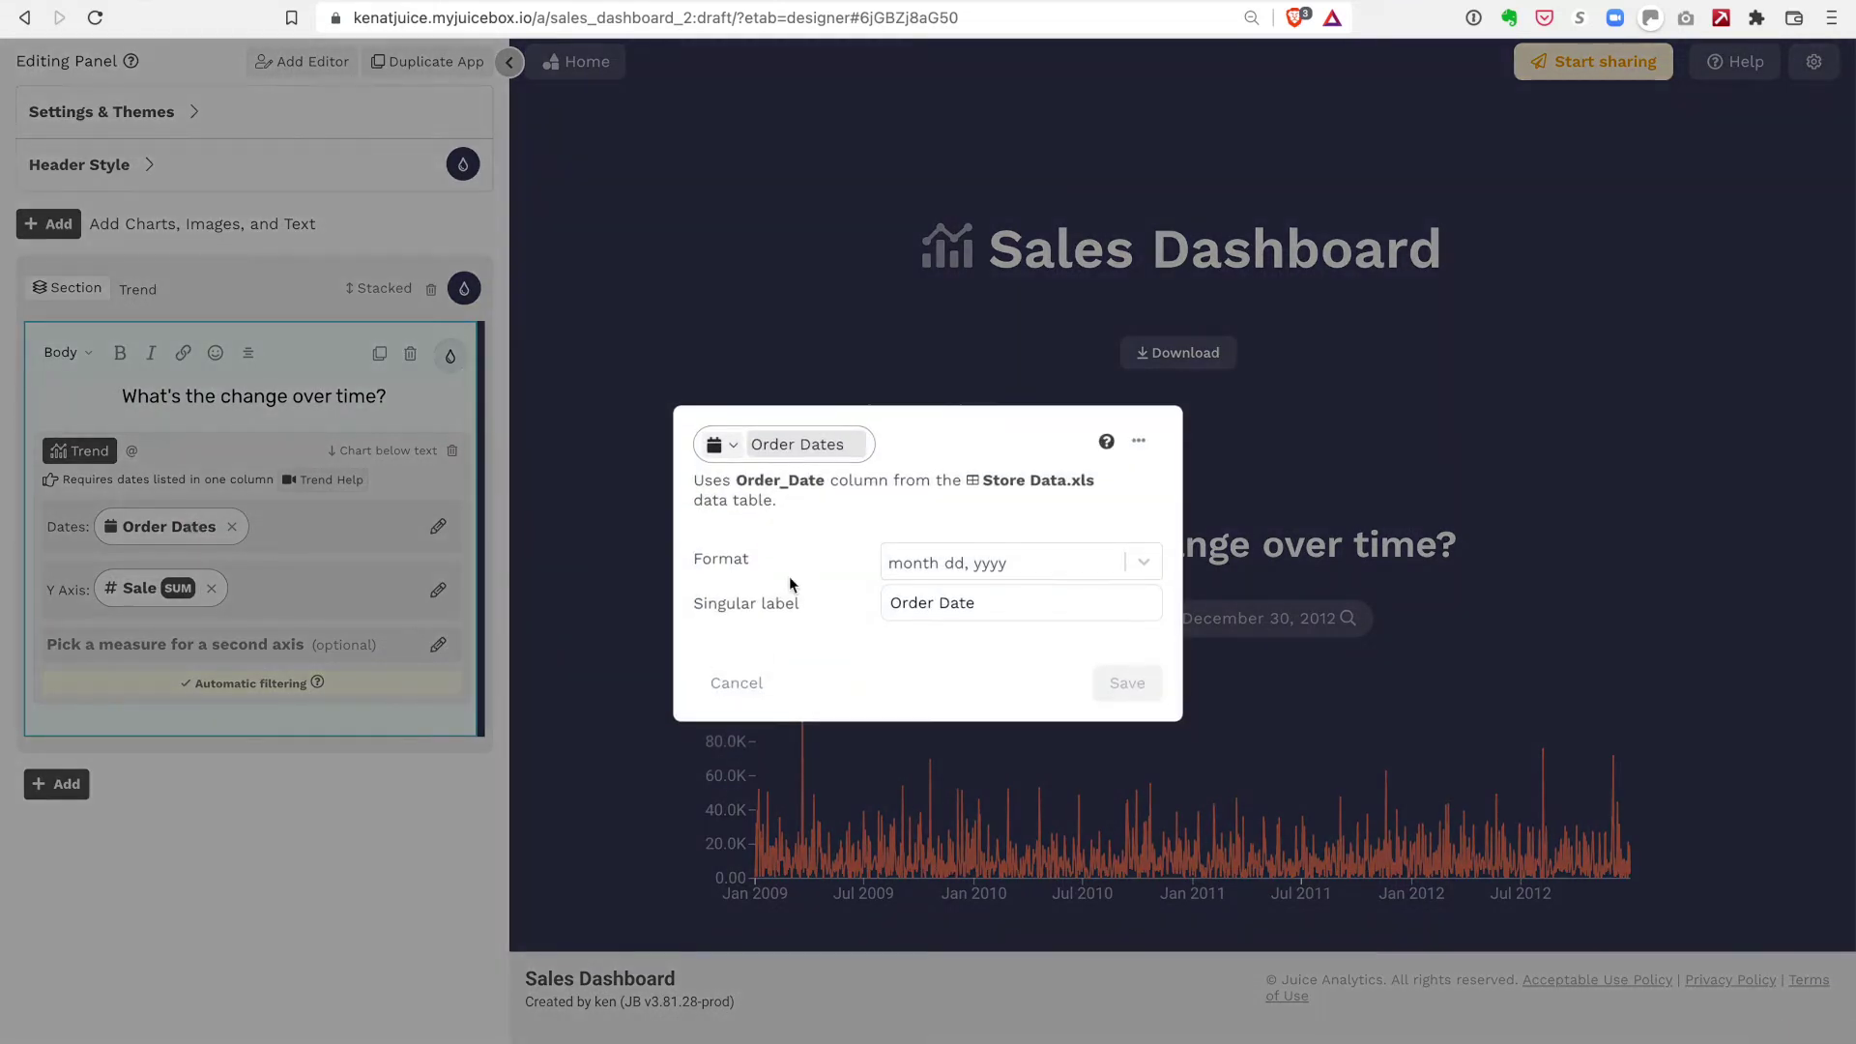
Change the Order Dates format to show month and year.
left_click(1145, 562)
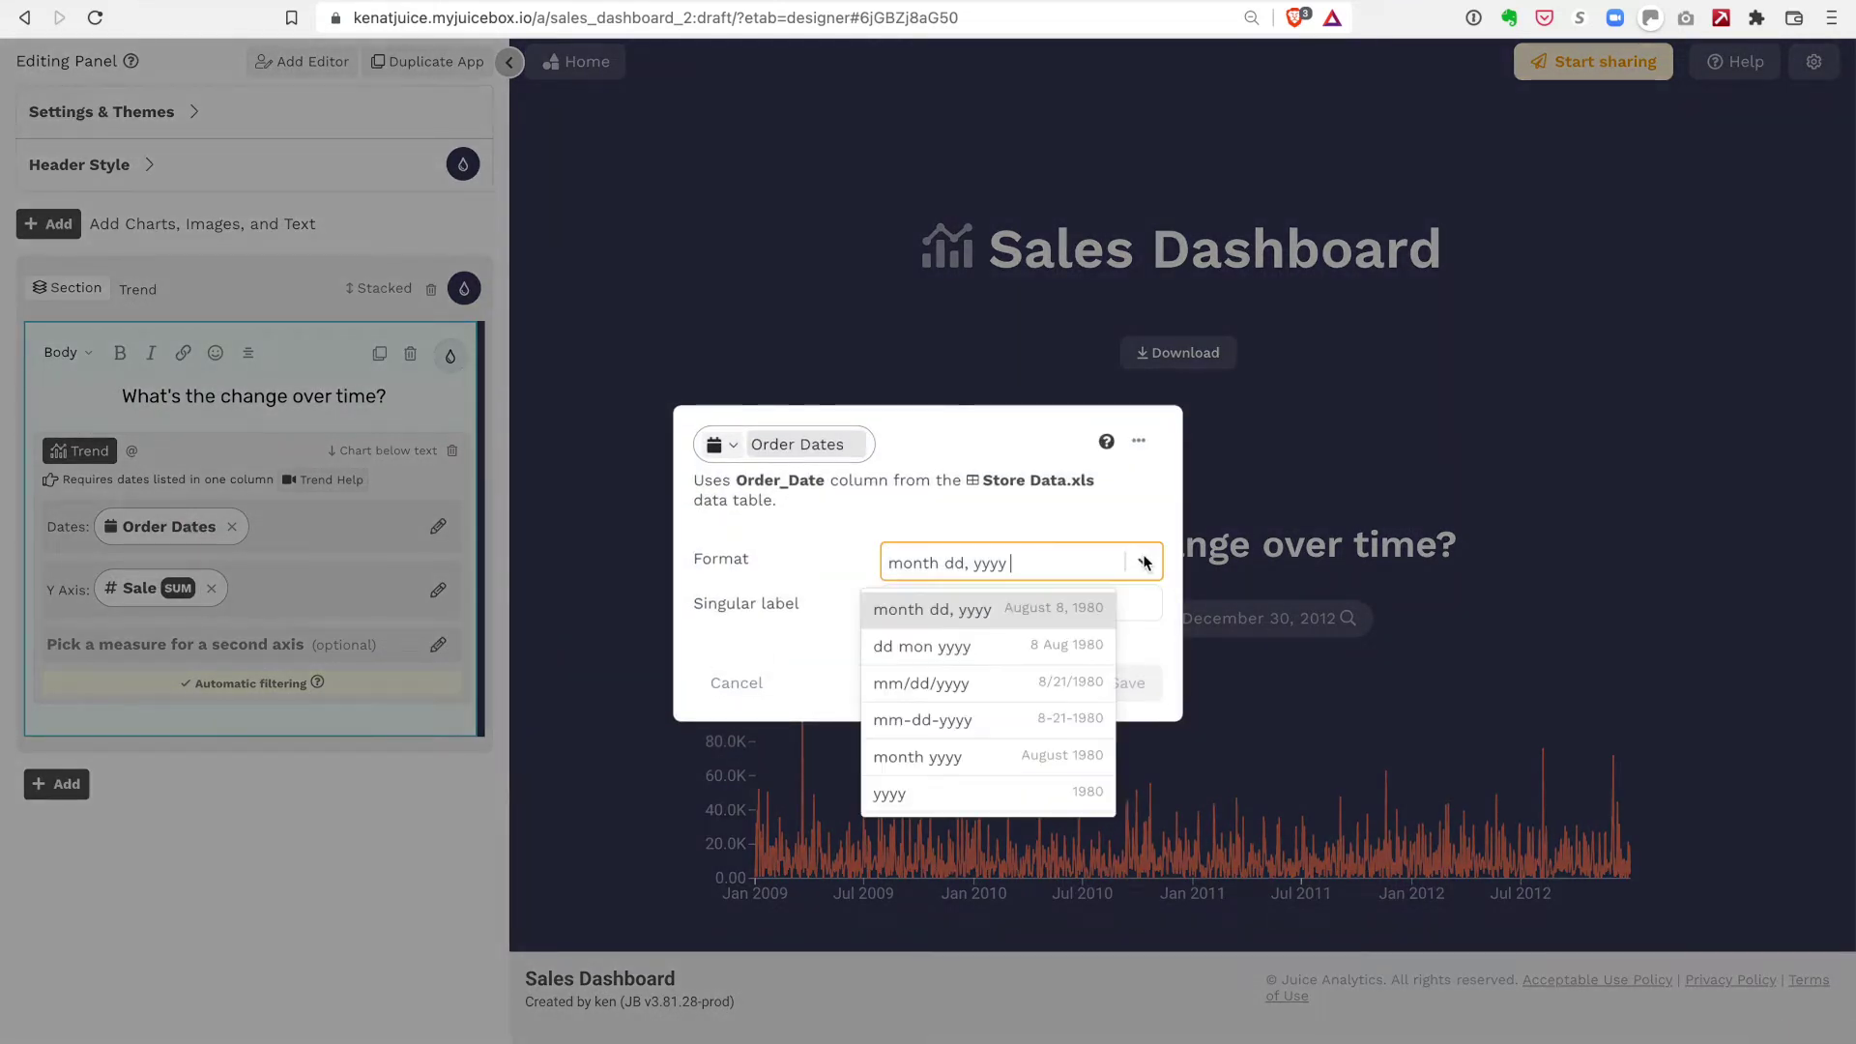
left_click(999, 760)
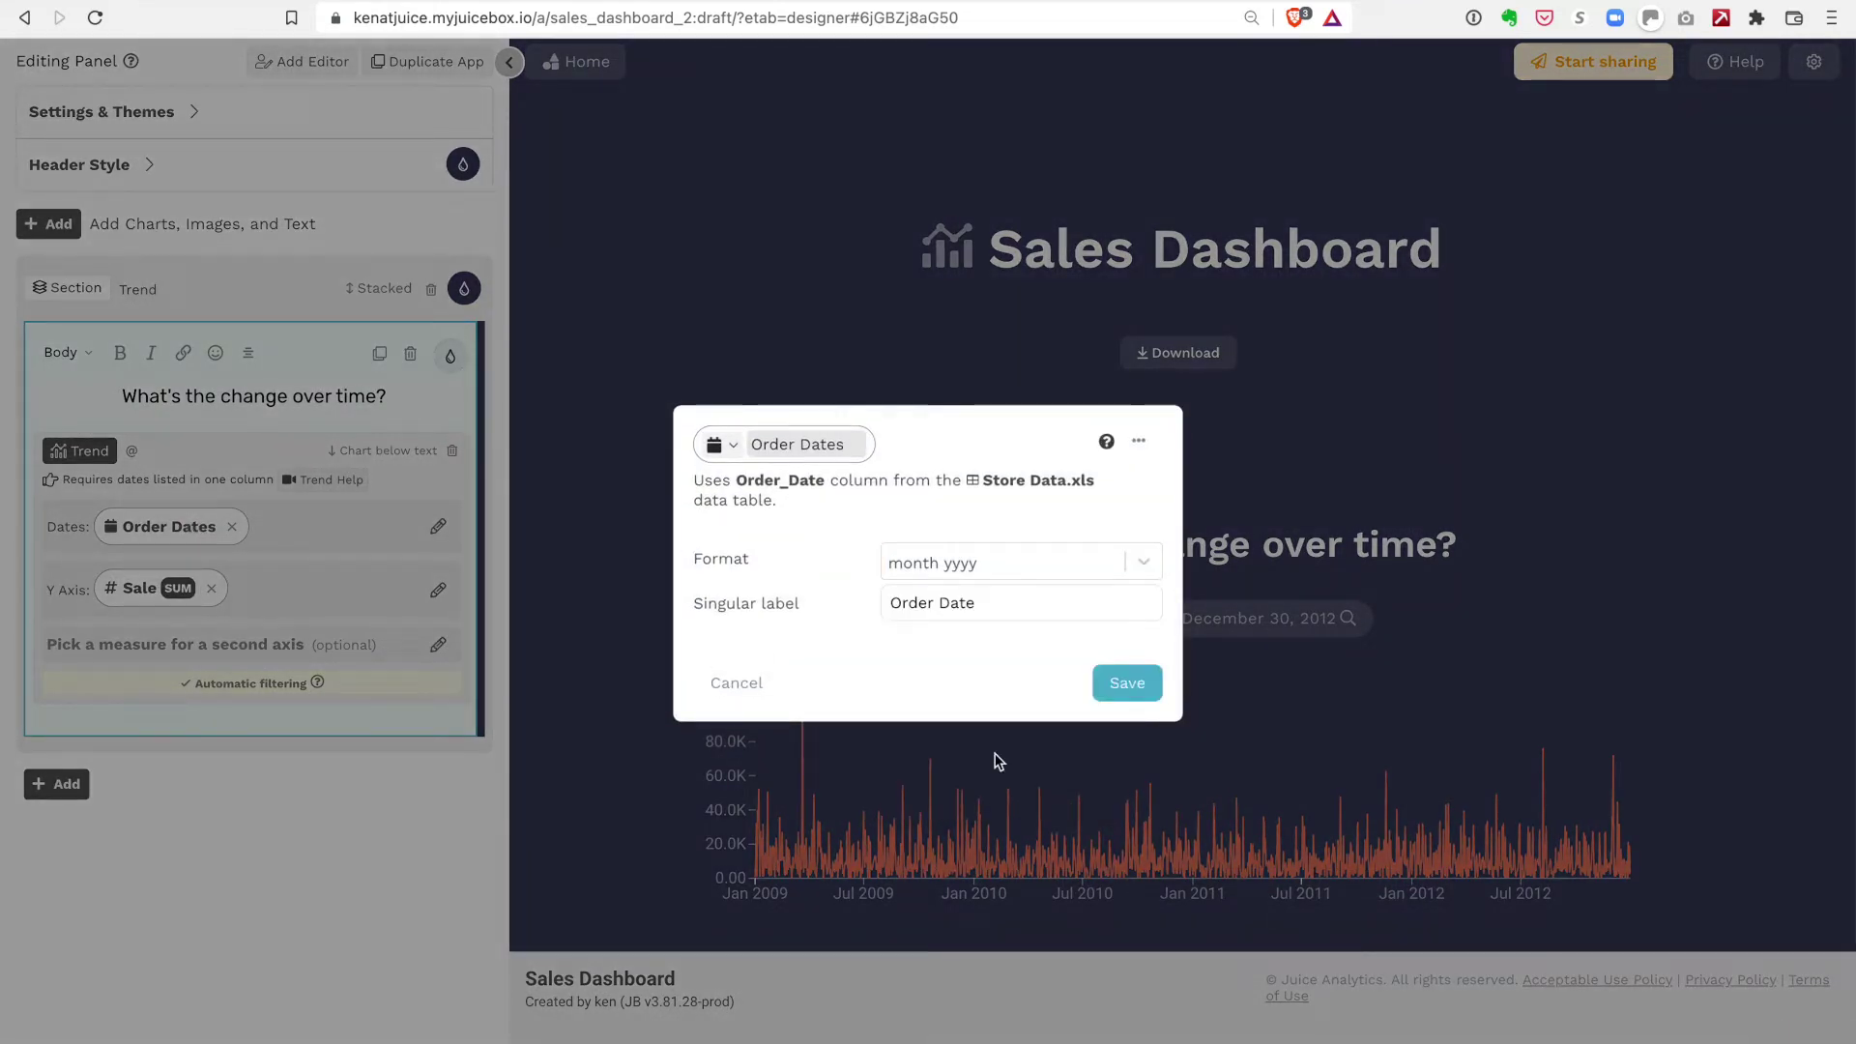
left_click(1119, 683)
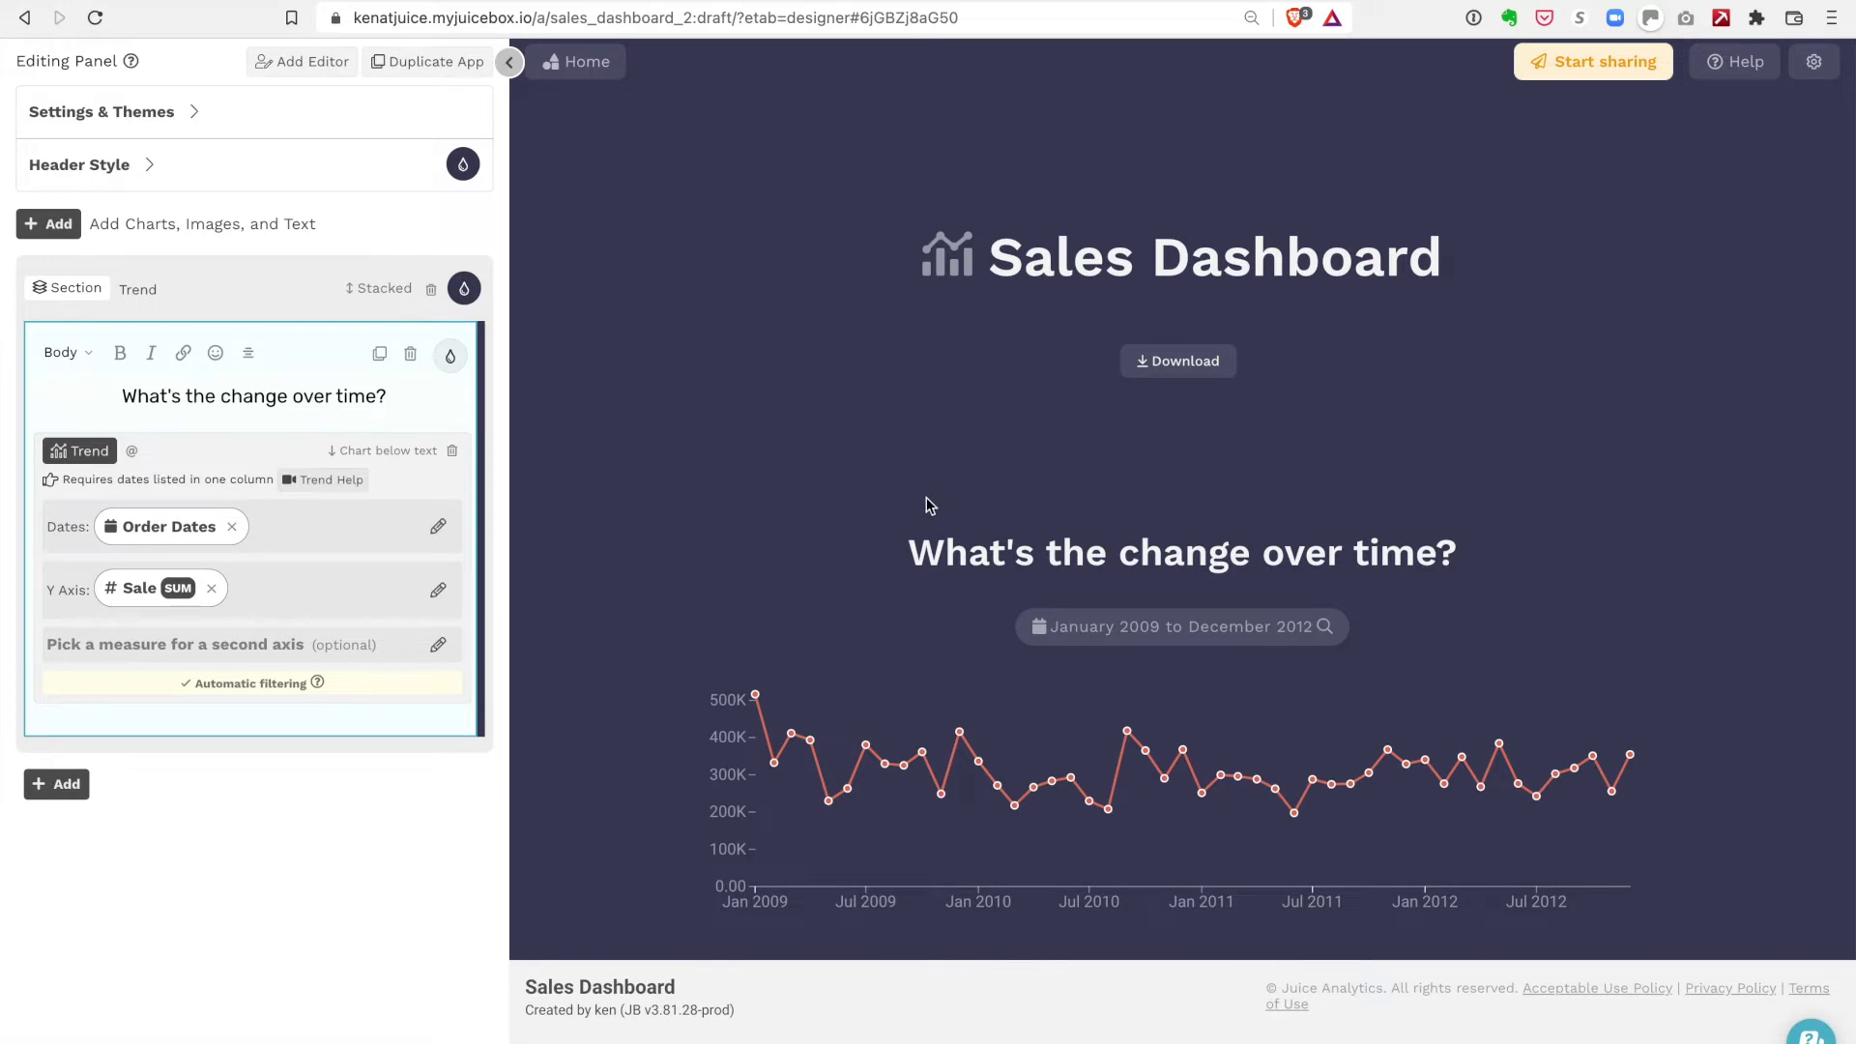
left_click(61, 793)
Add a Pie chart section headed 'Breakout by group'.
left_click(72, 772)
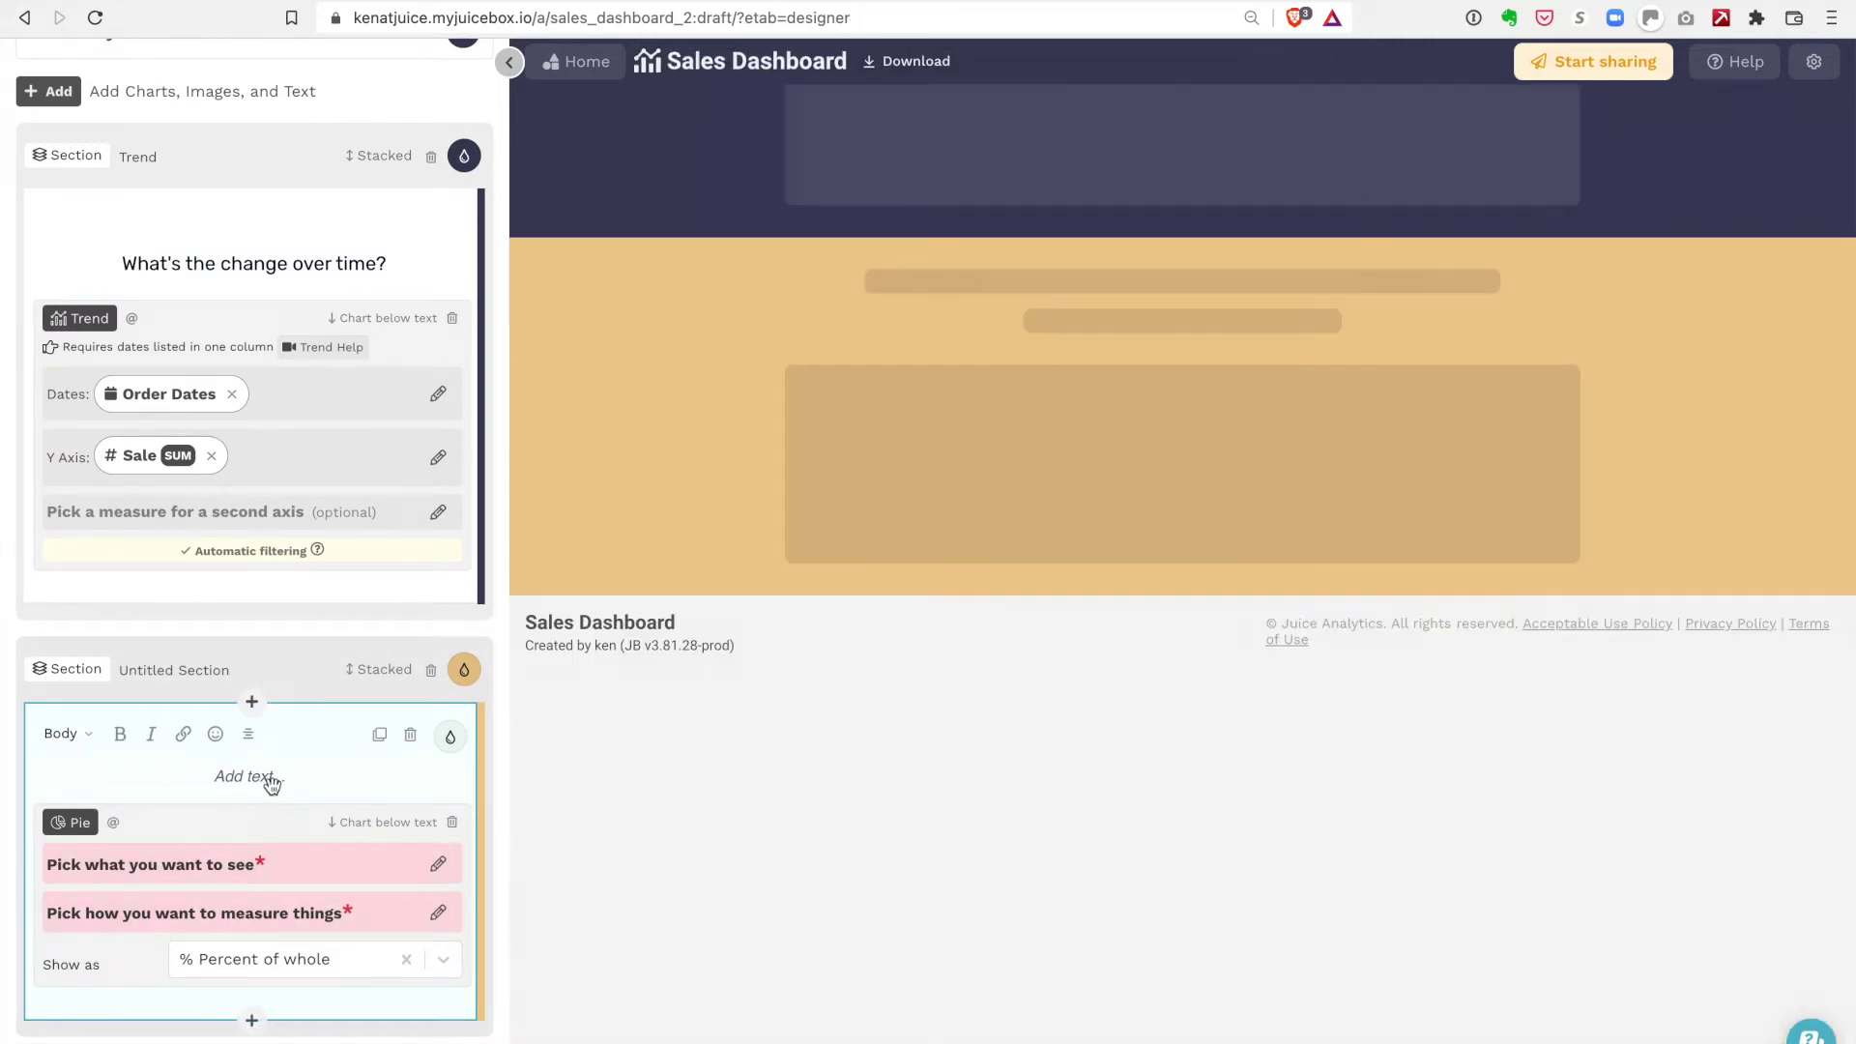
left_click(272, 780)
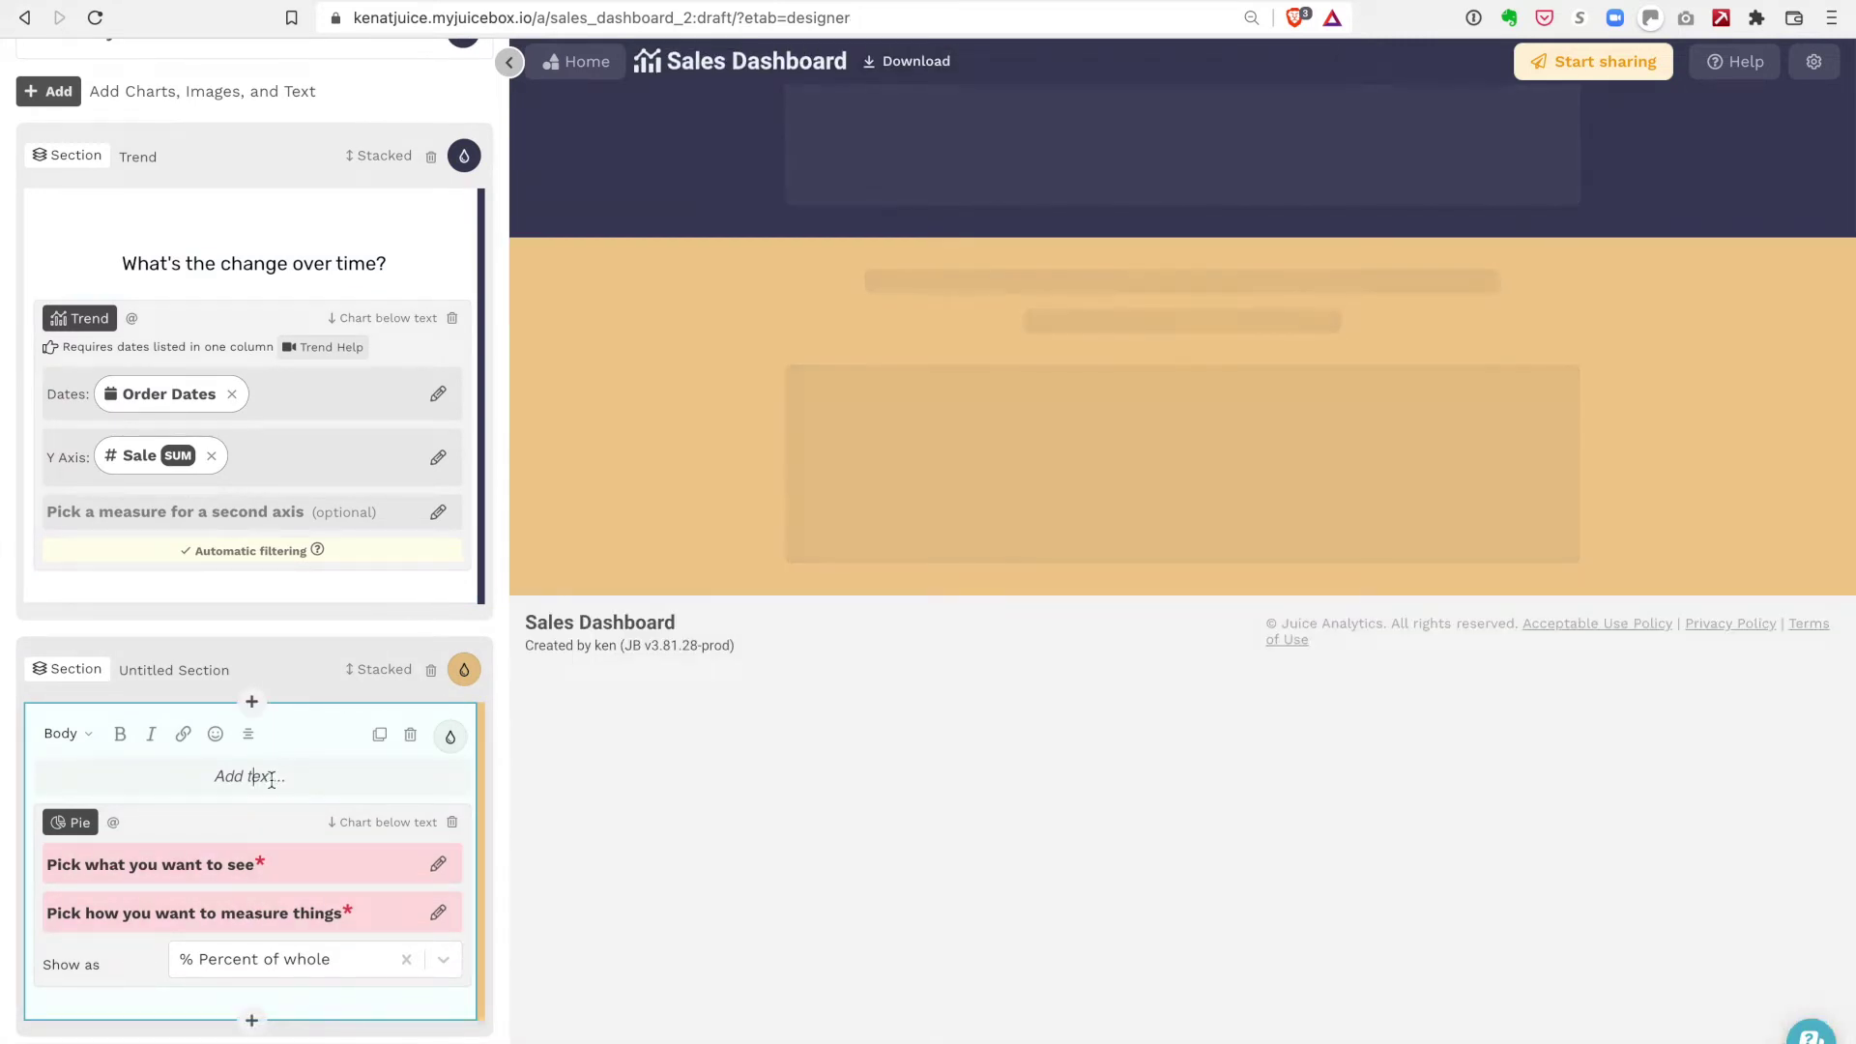
type("Break")
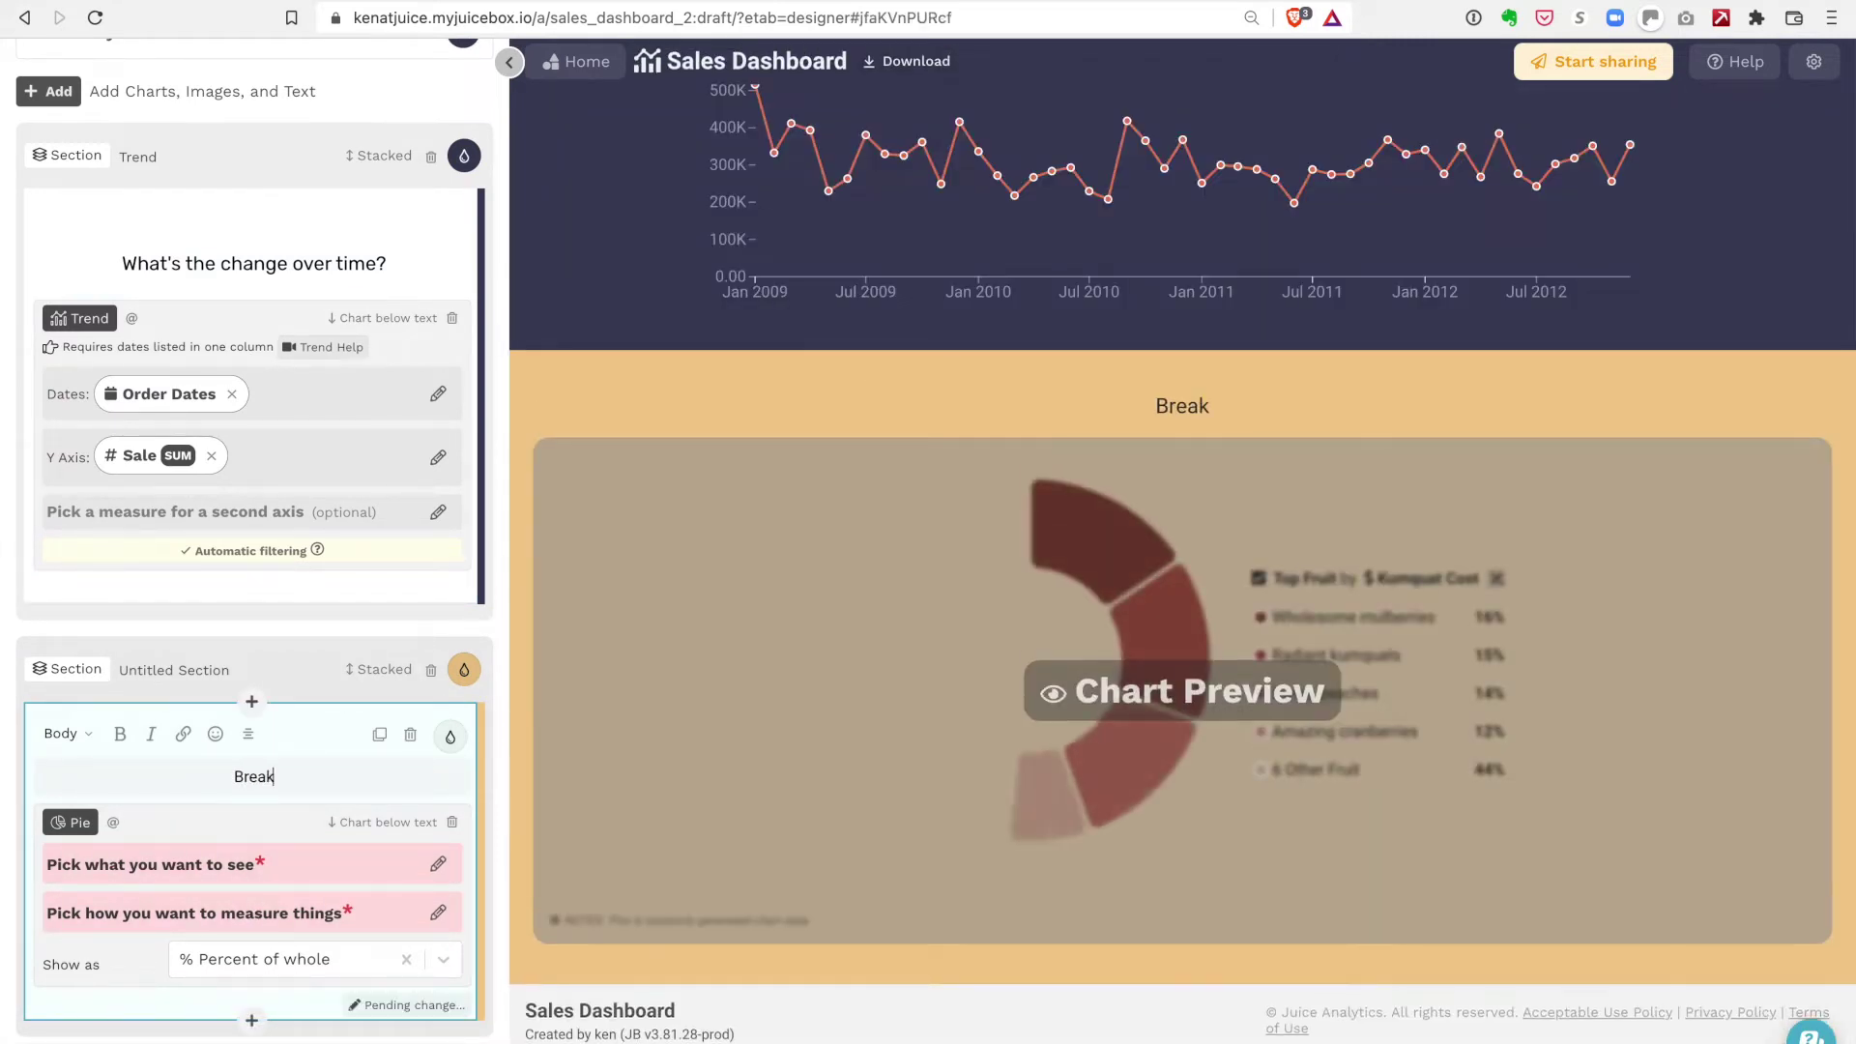
type("out by")
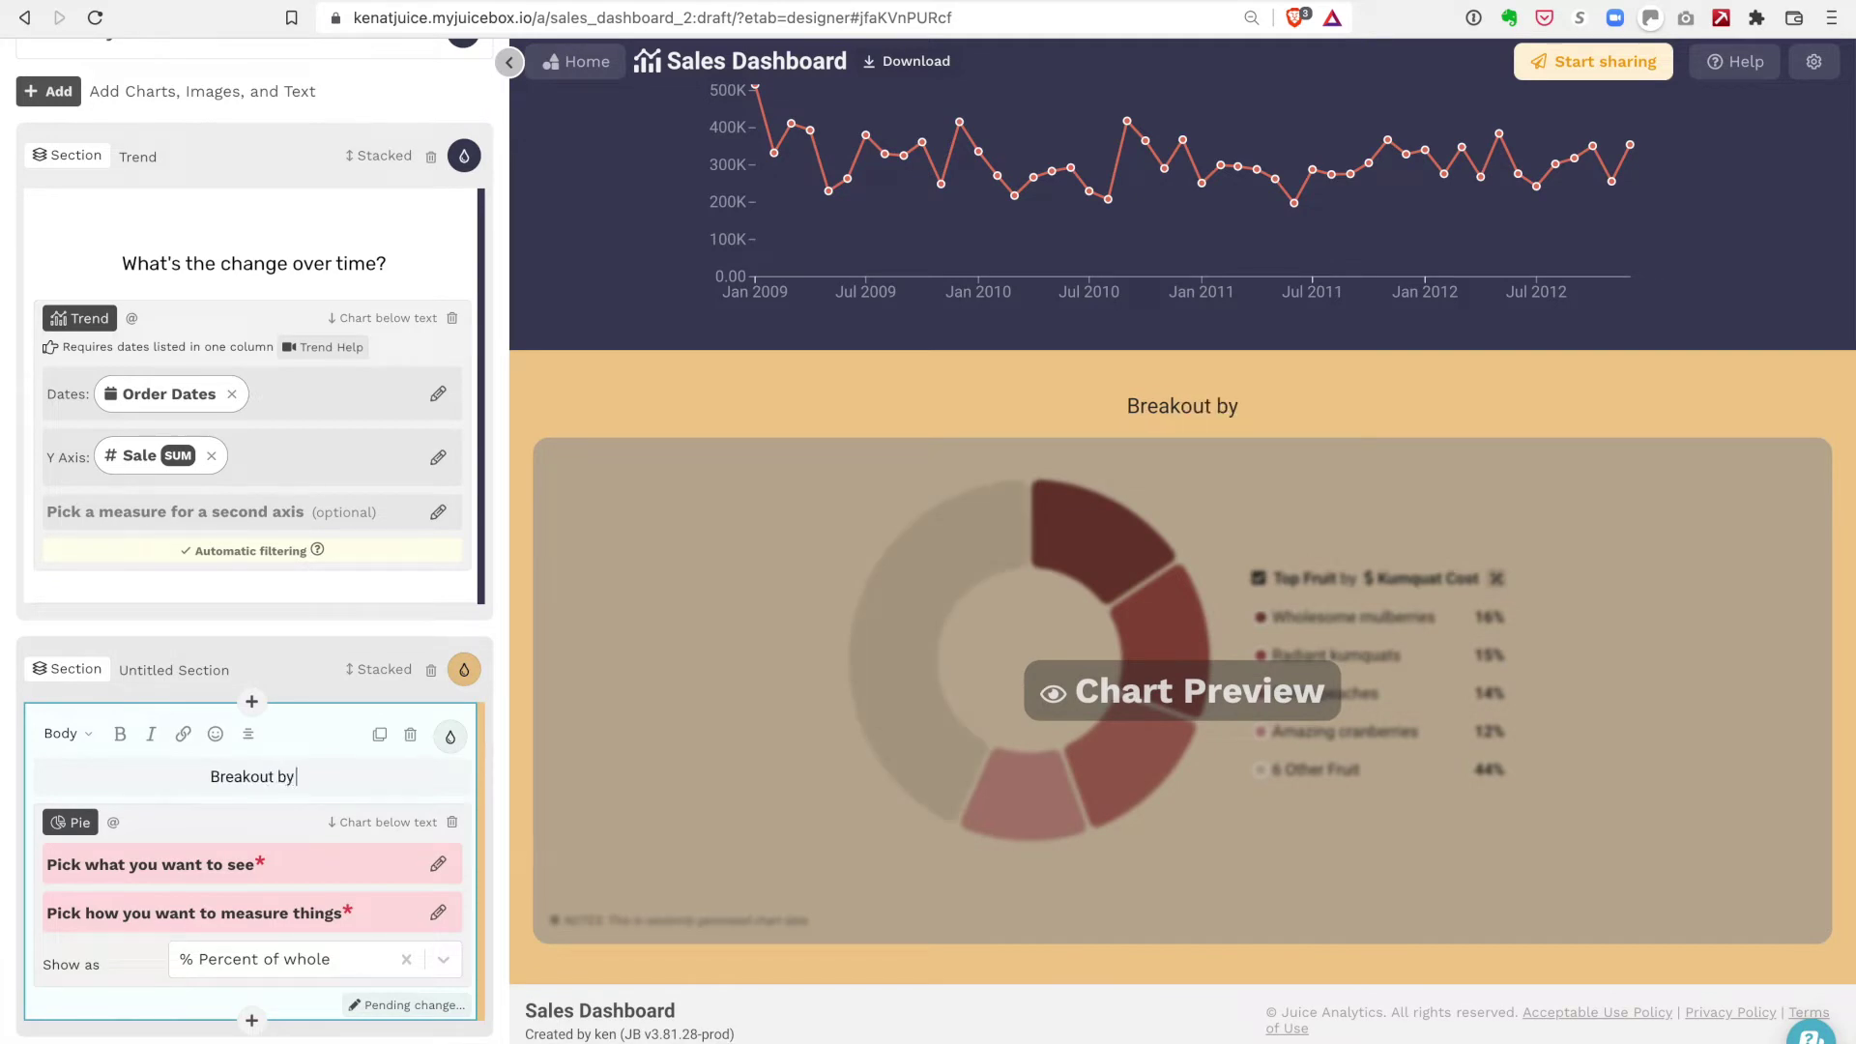
type(" group")
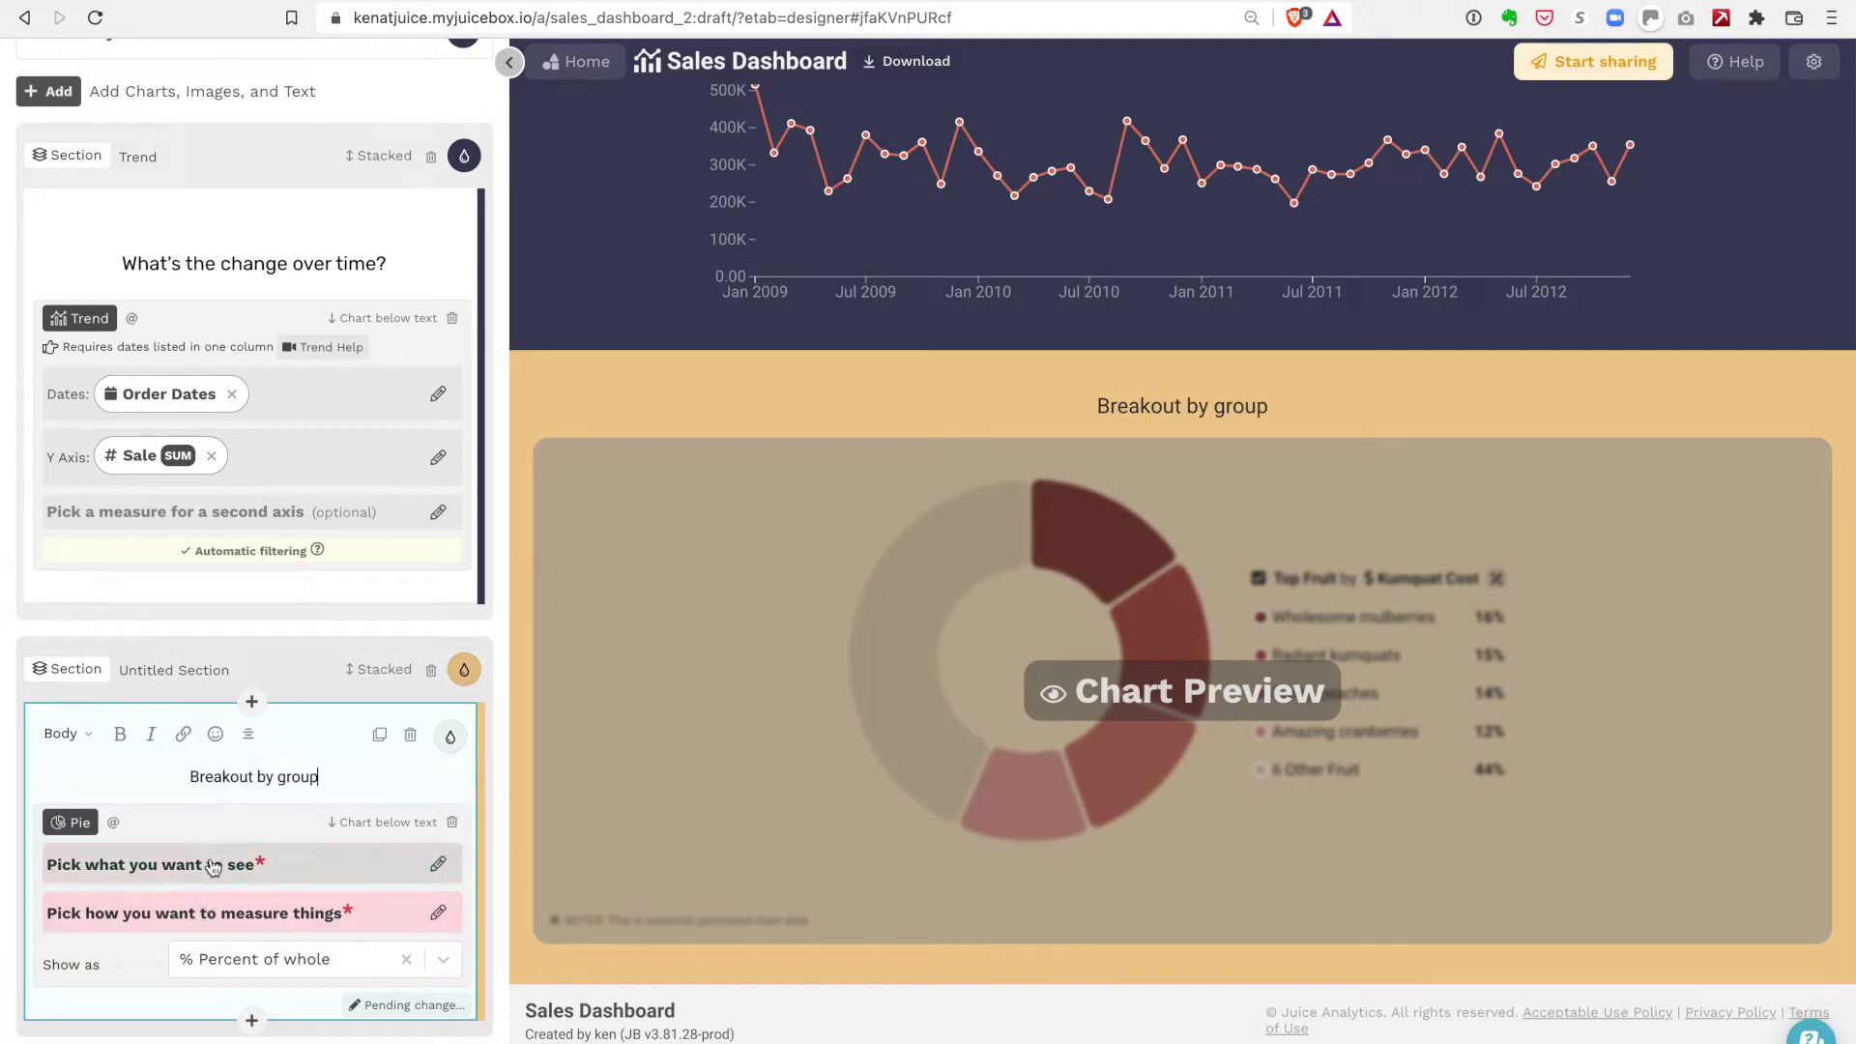
Slice the pie by Product Sub Categories, measured by summed Order Quantities.
left_click(212, 866)
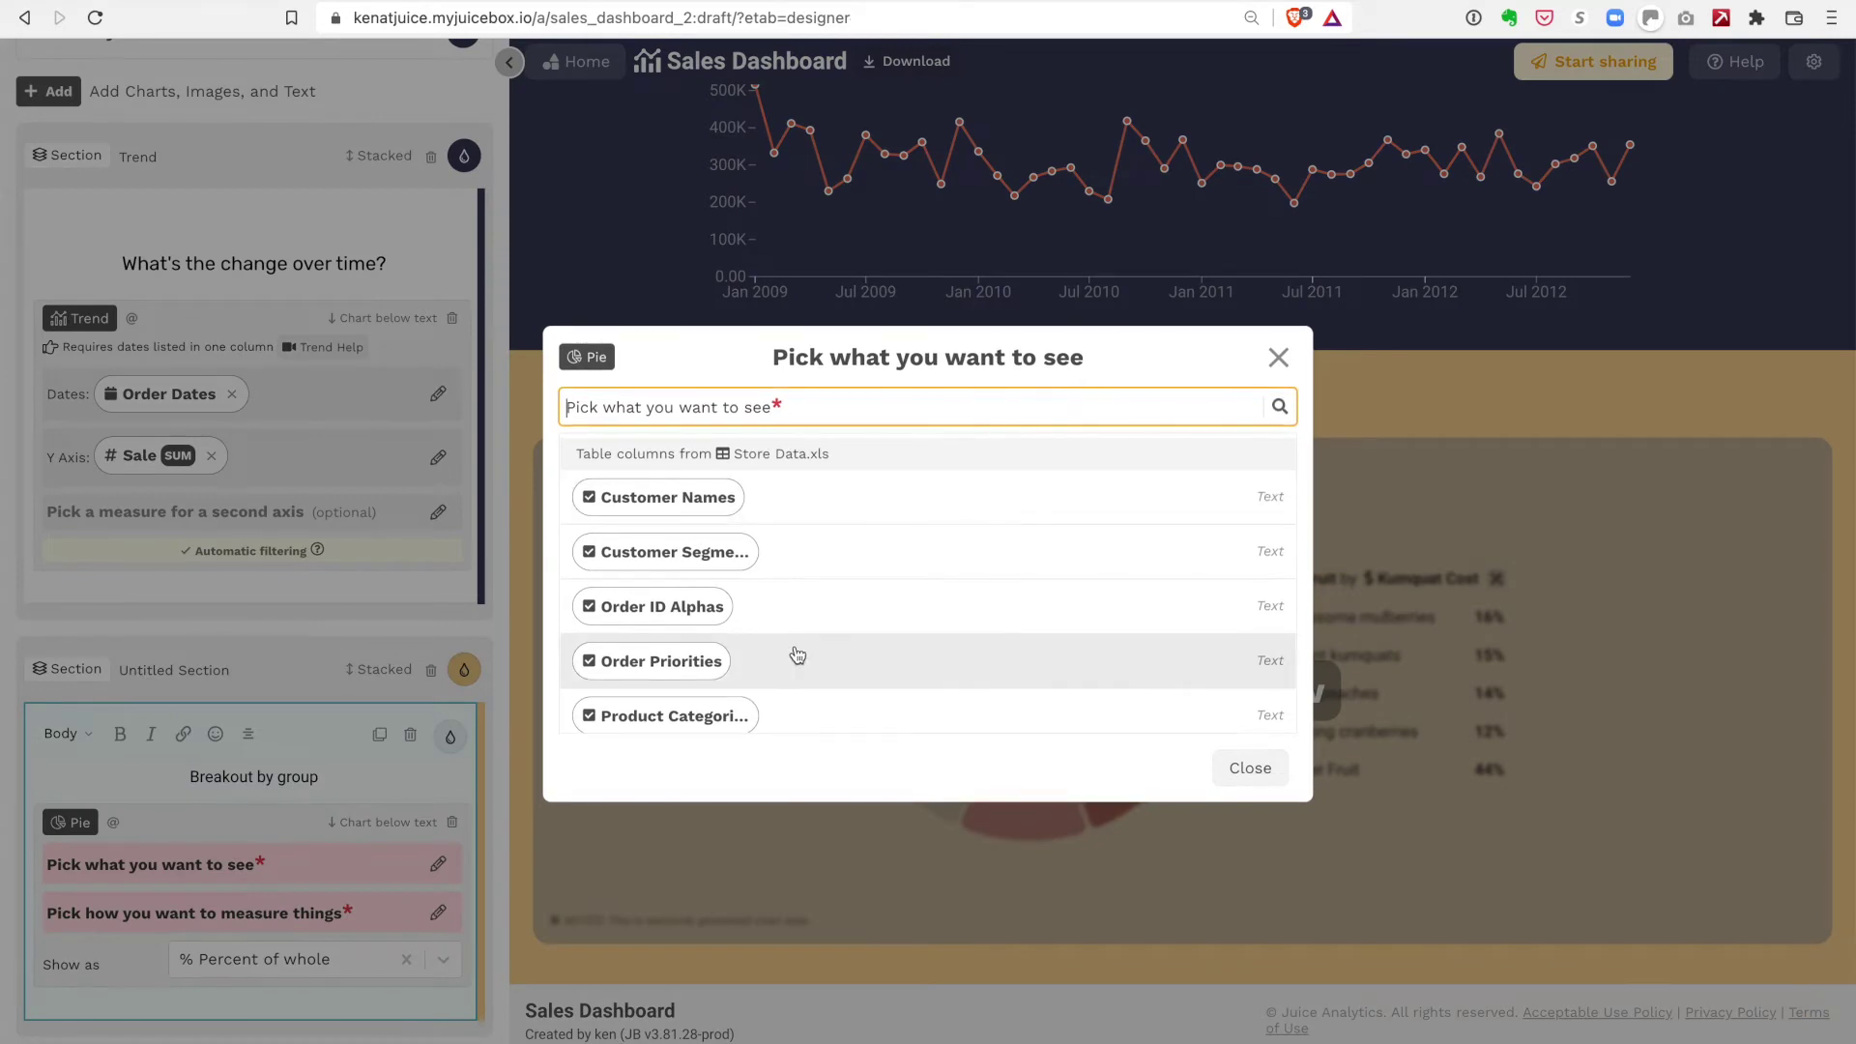
scroll(796, 655, "down", 3)
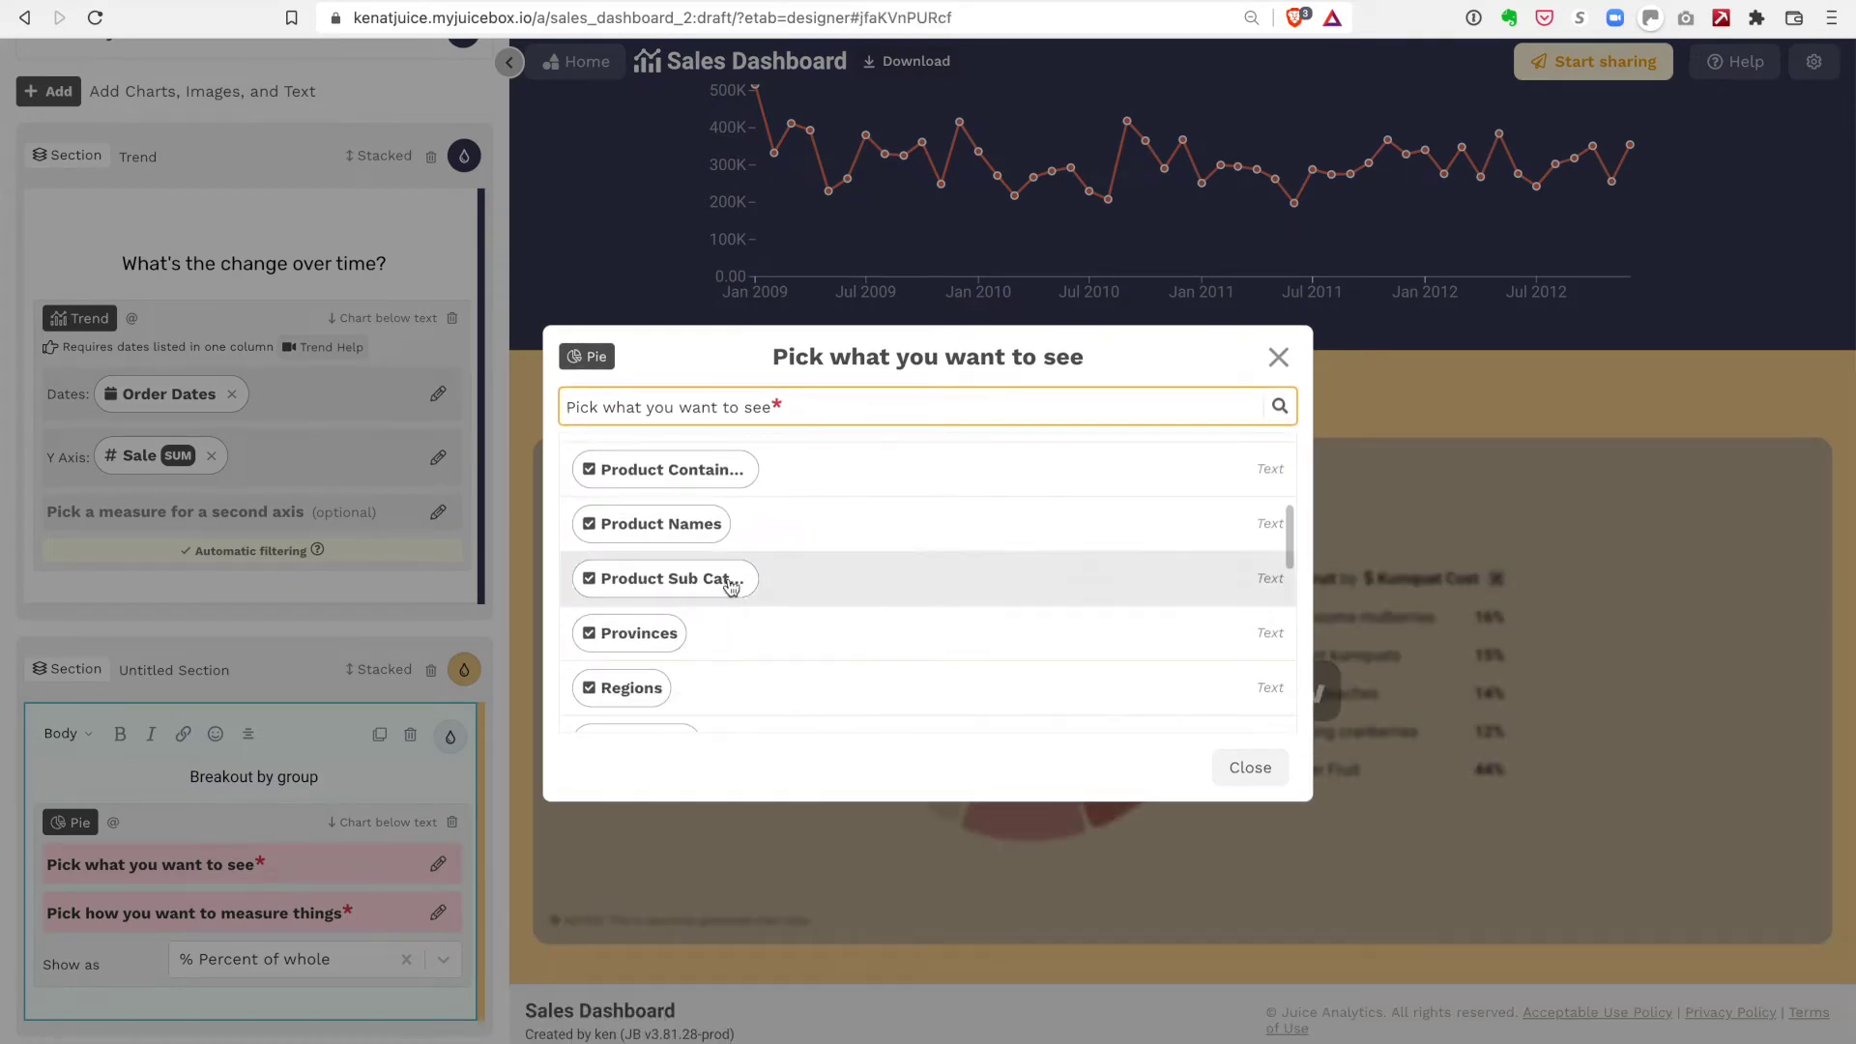
left_click(732, 583)
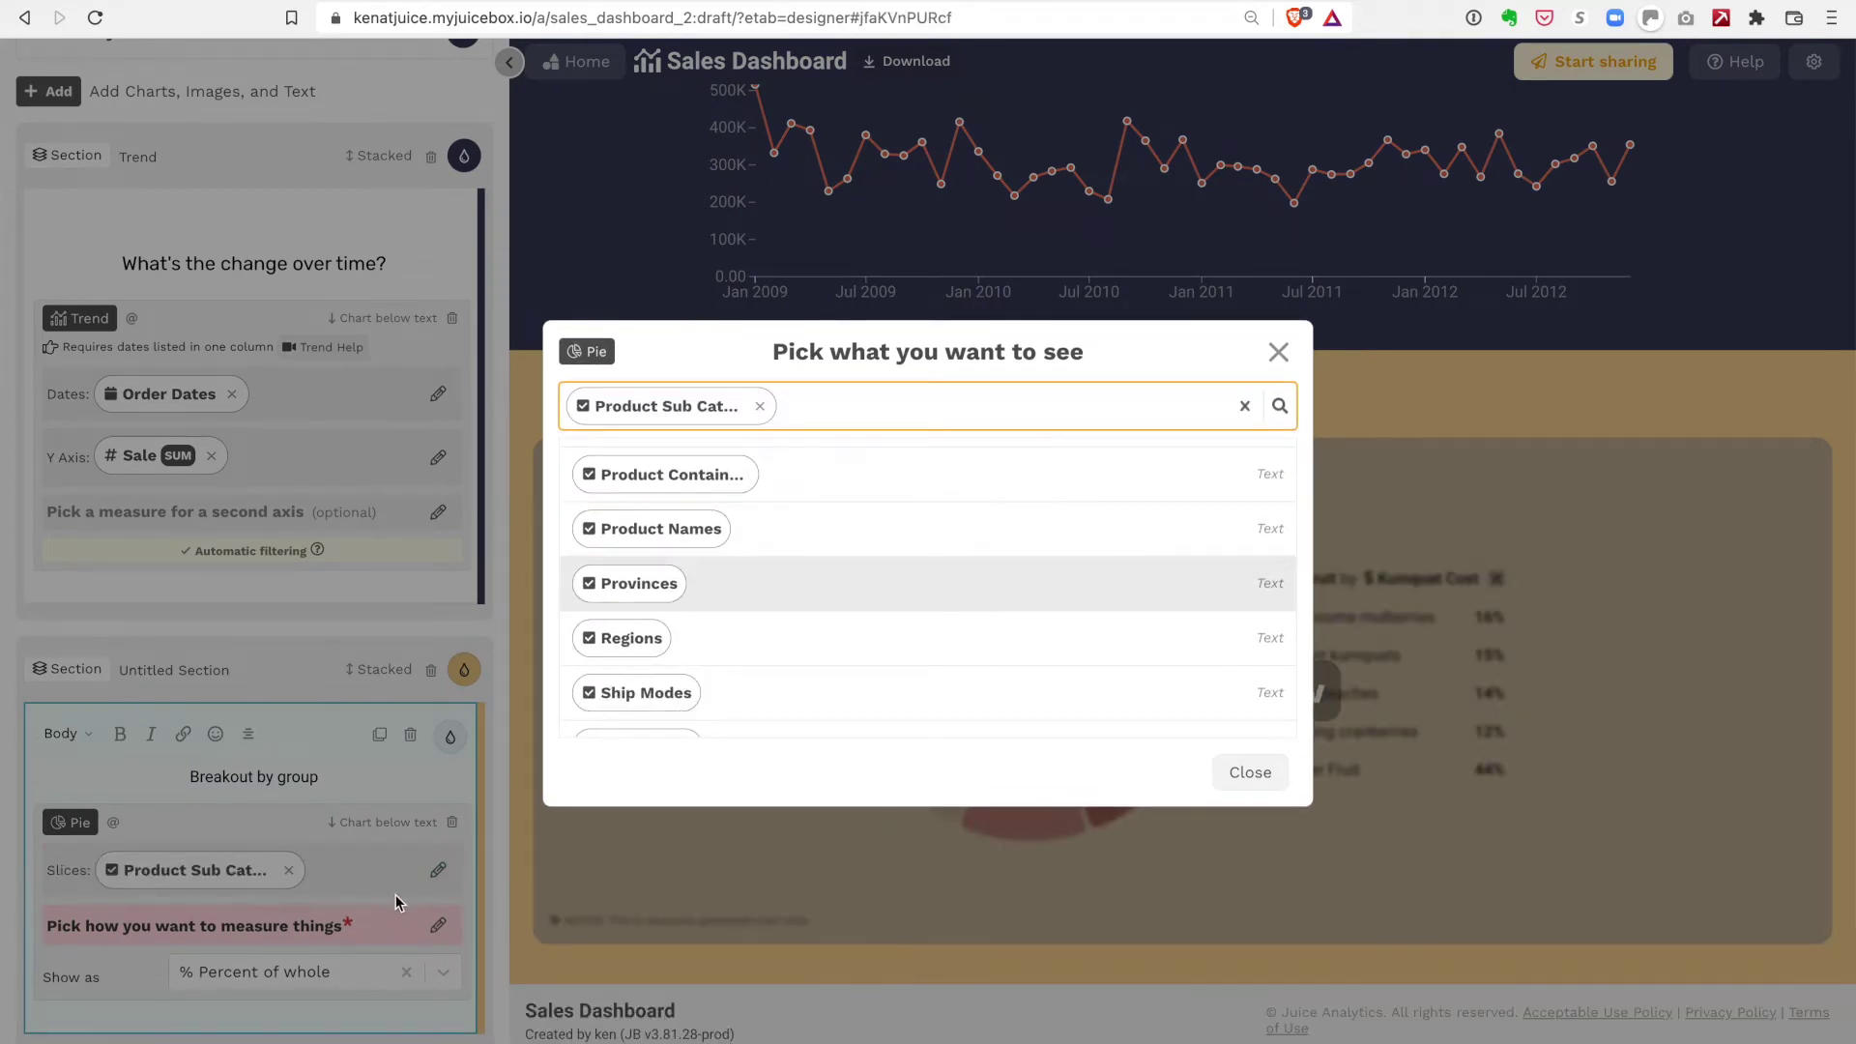
left_click(354, 926)
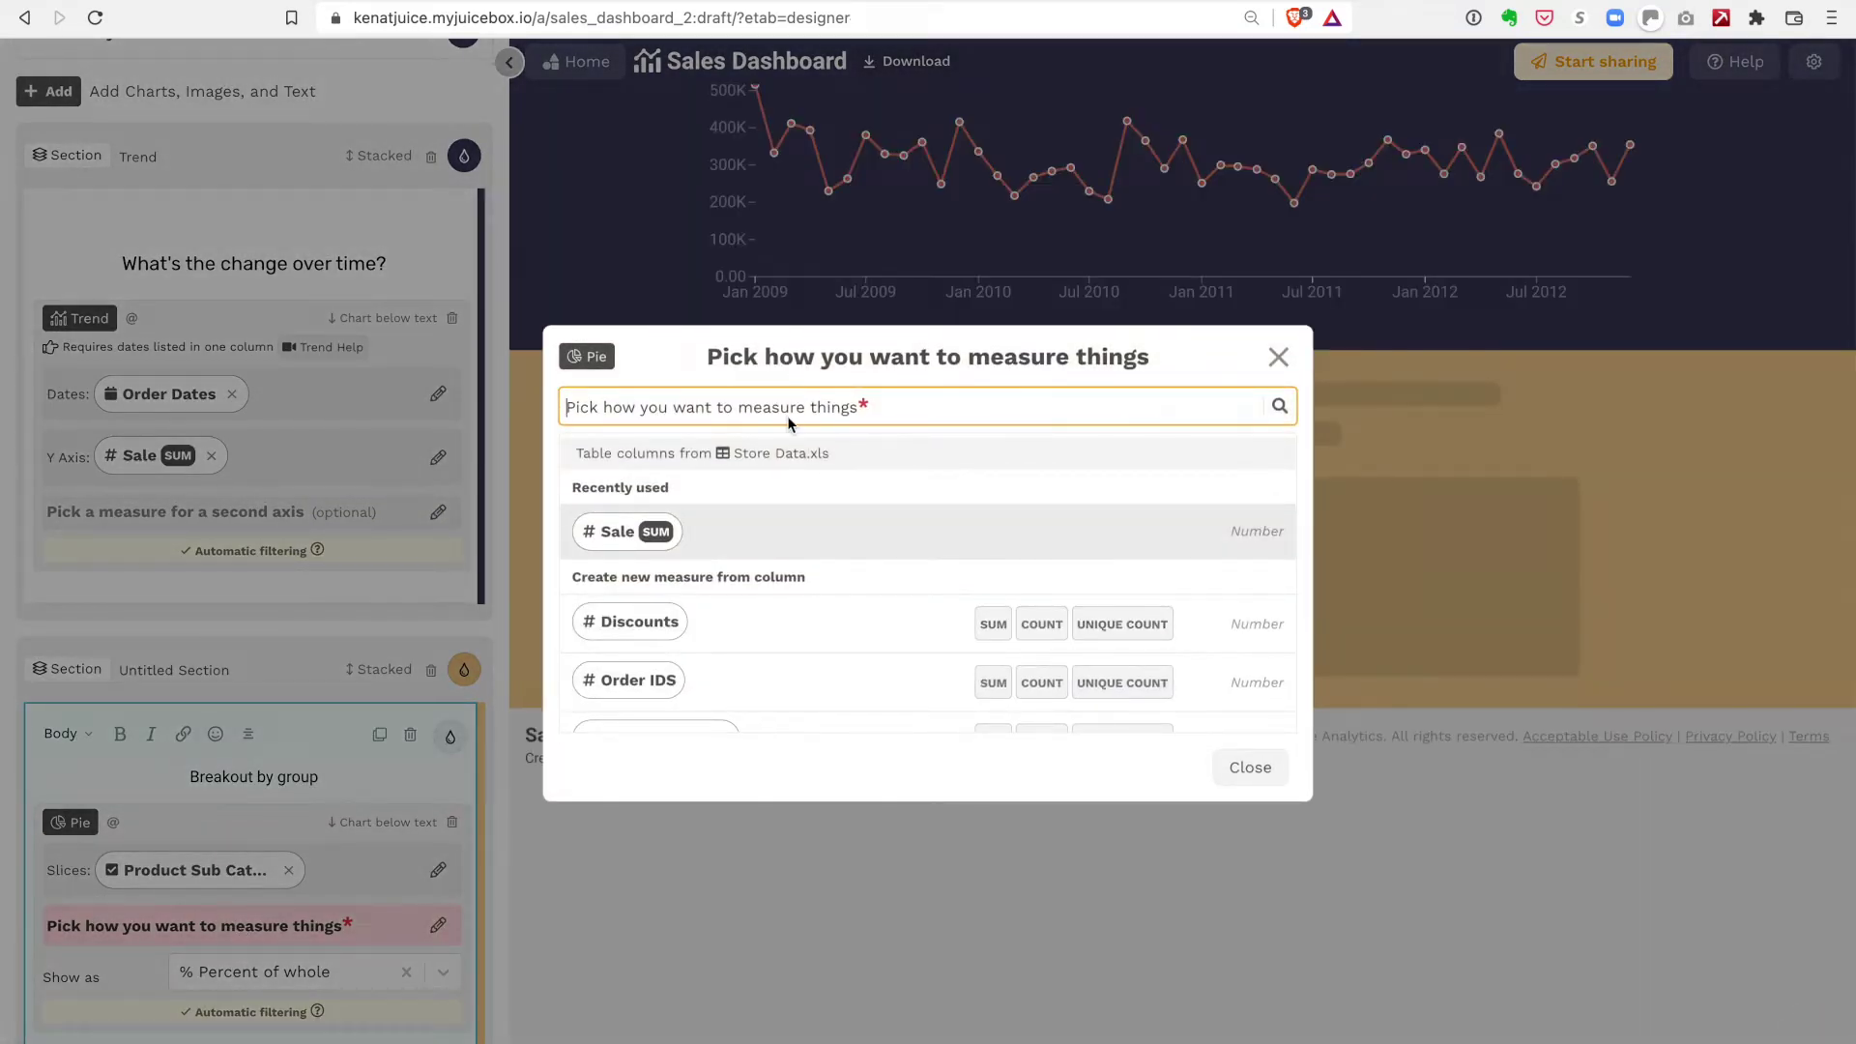
scroll(745, 642, "down", 5)
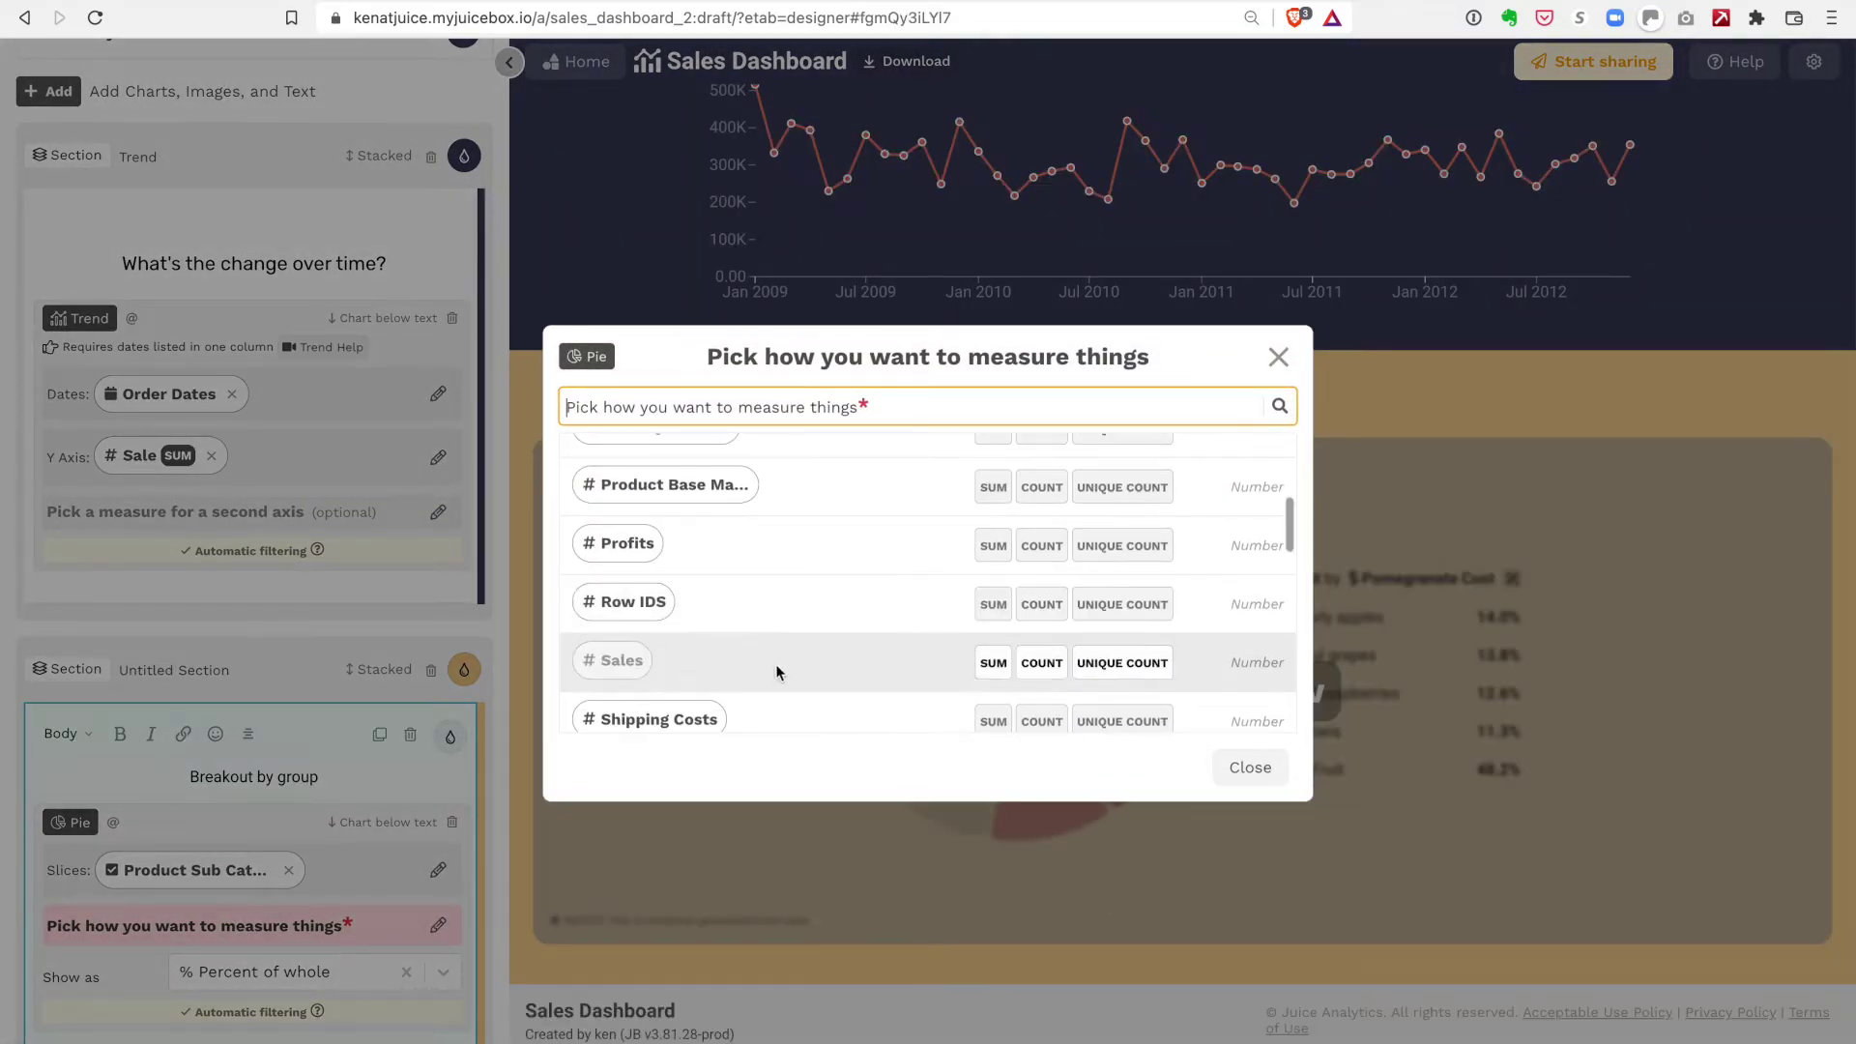
scroll(908, 652, "up", 5)
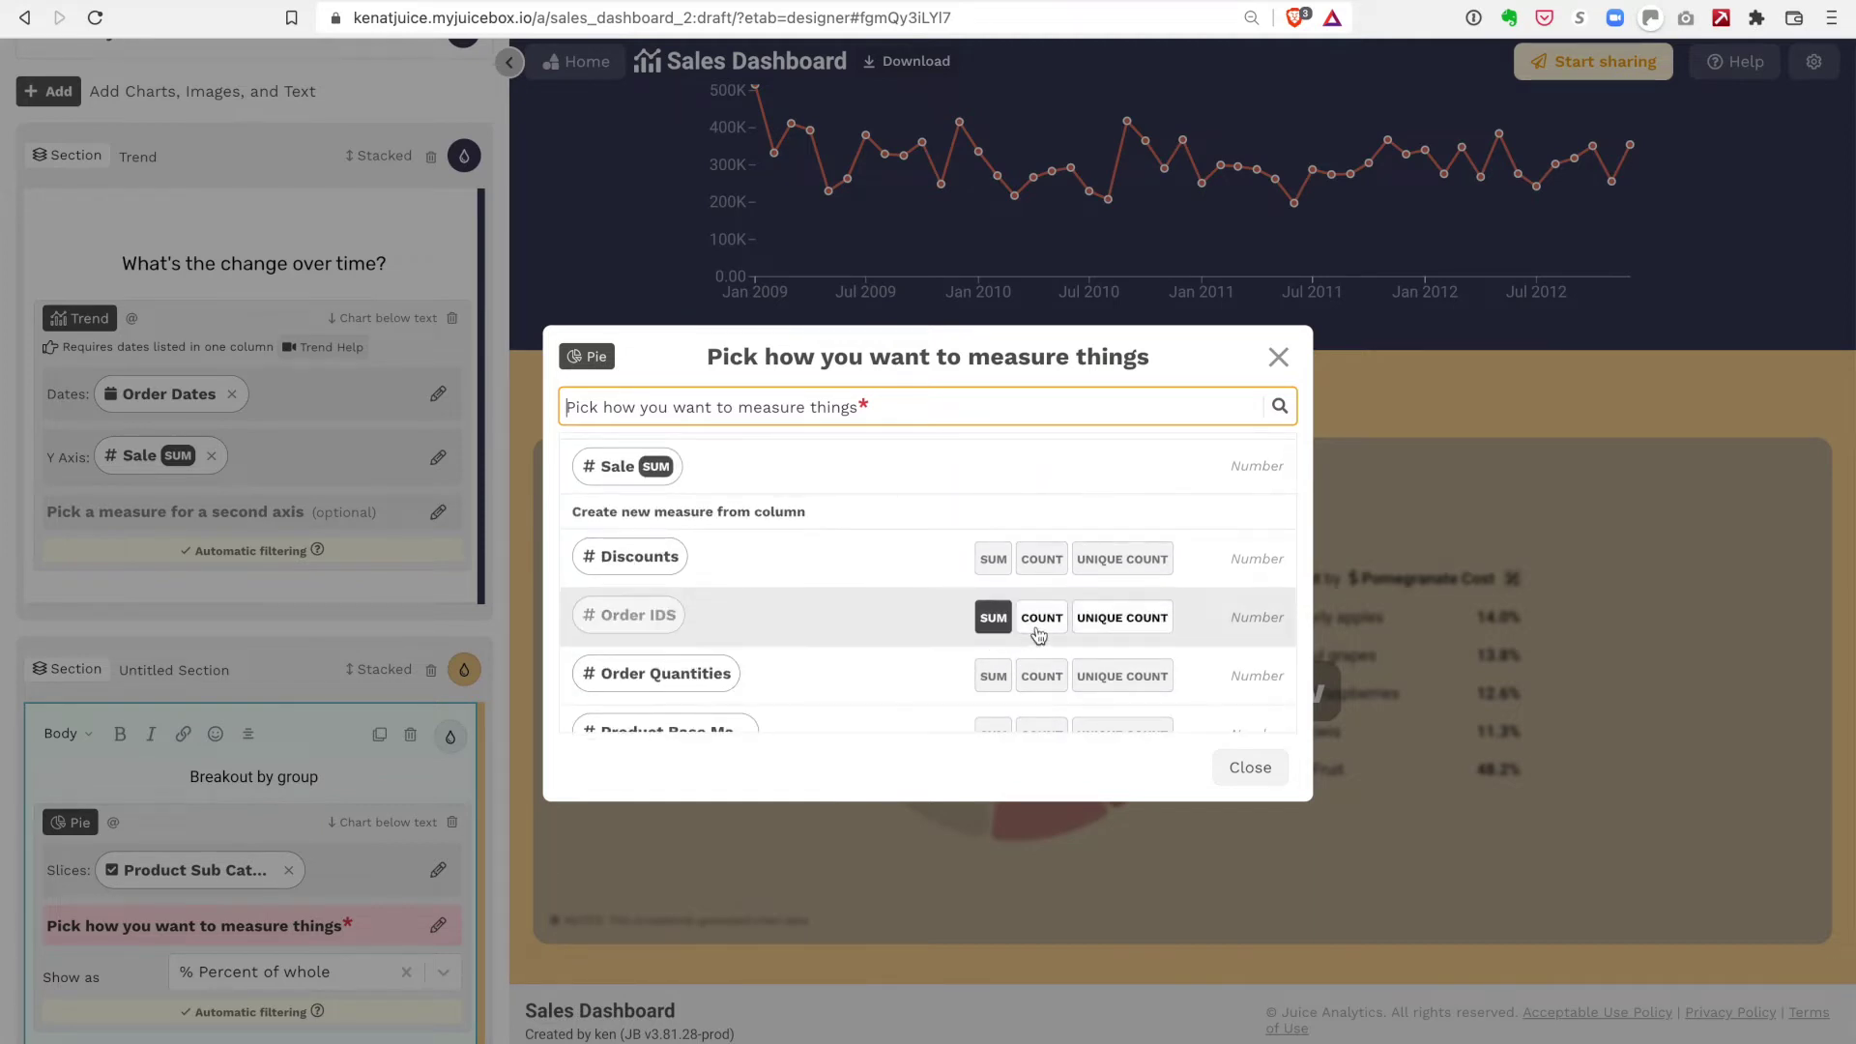
left_click(993, 677)
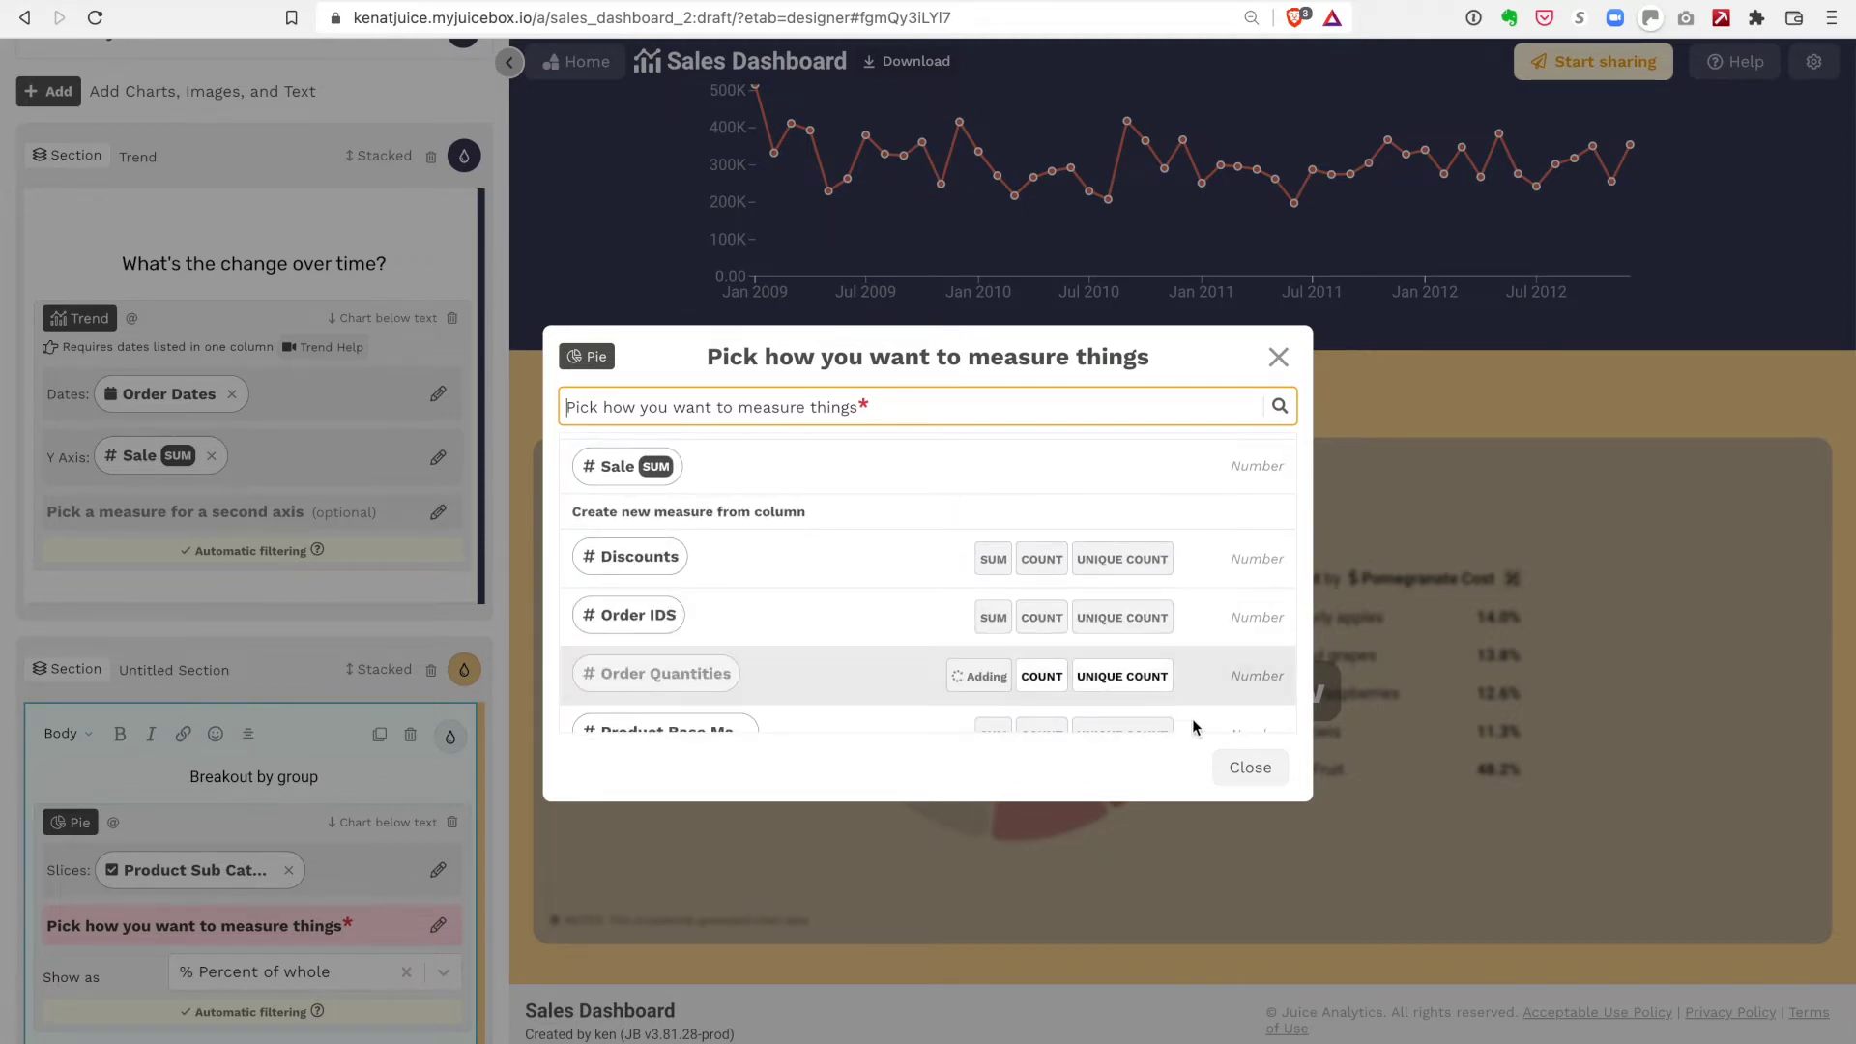
left_click(1242, 768)
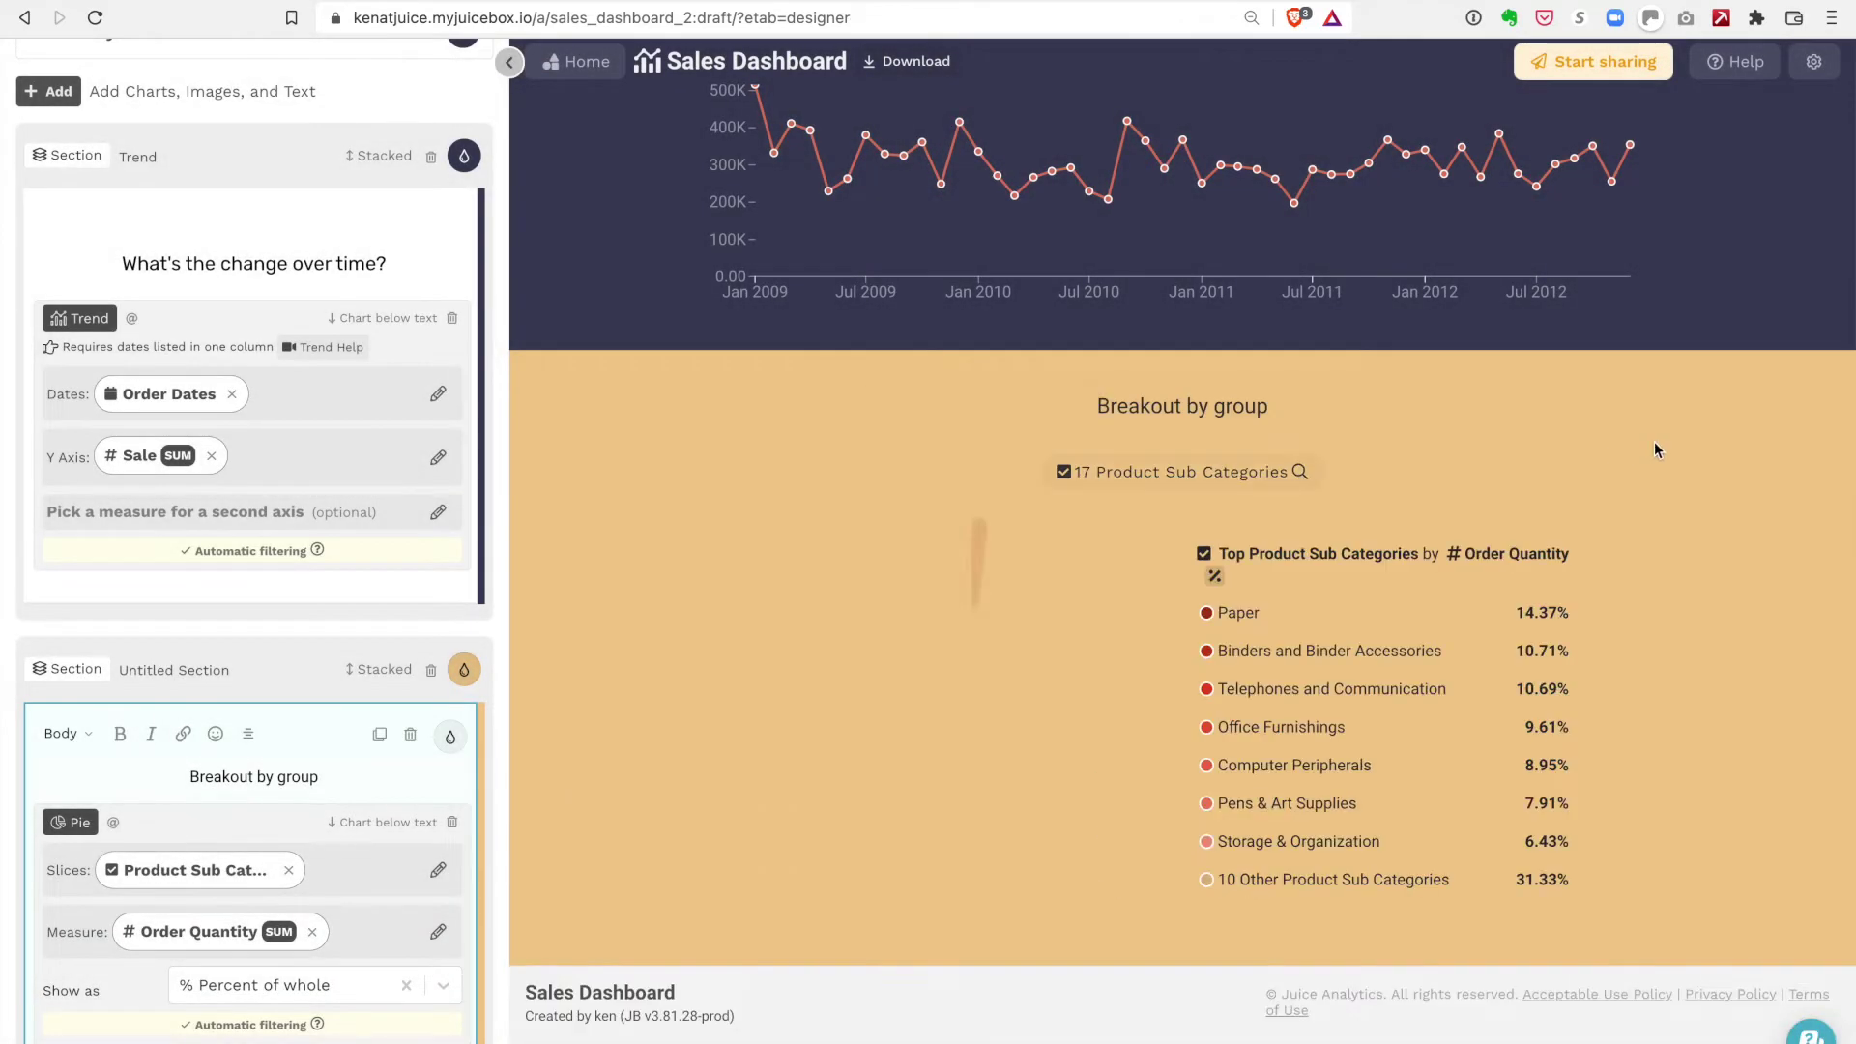
scroll(1696, 446, "down", 2)
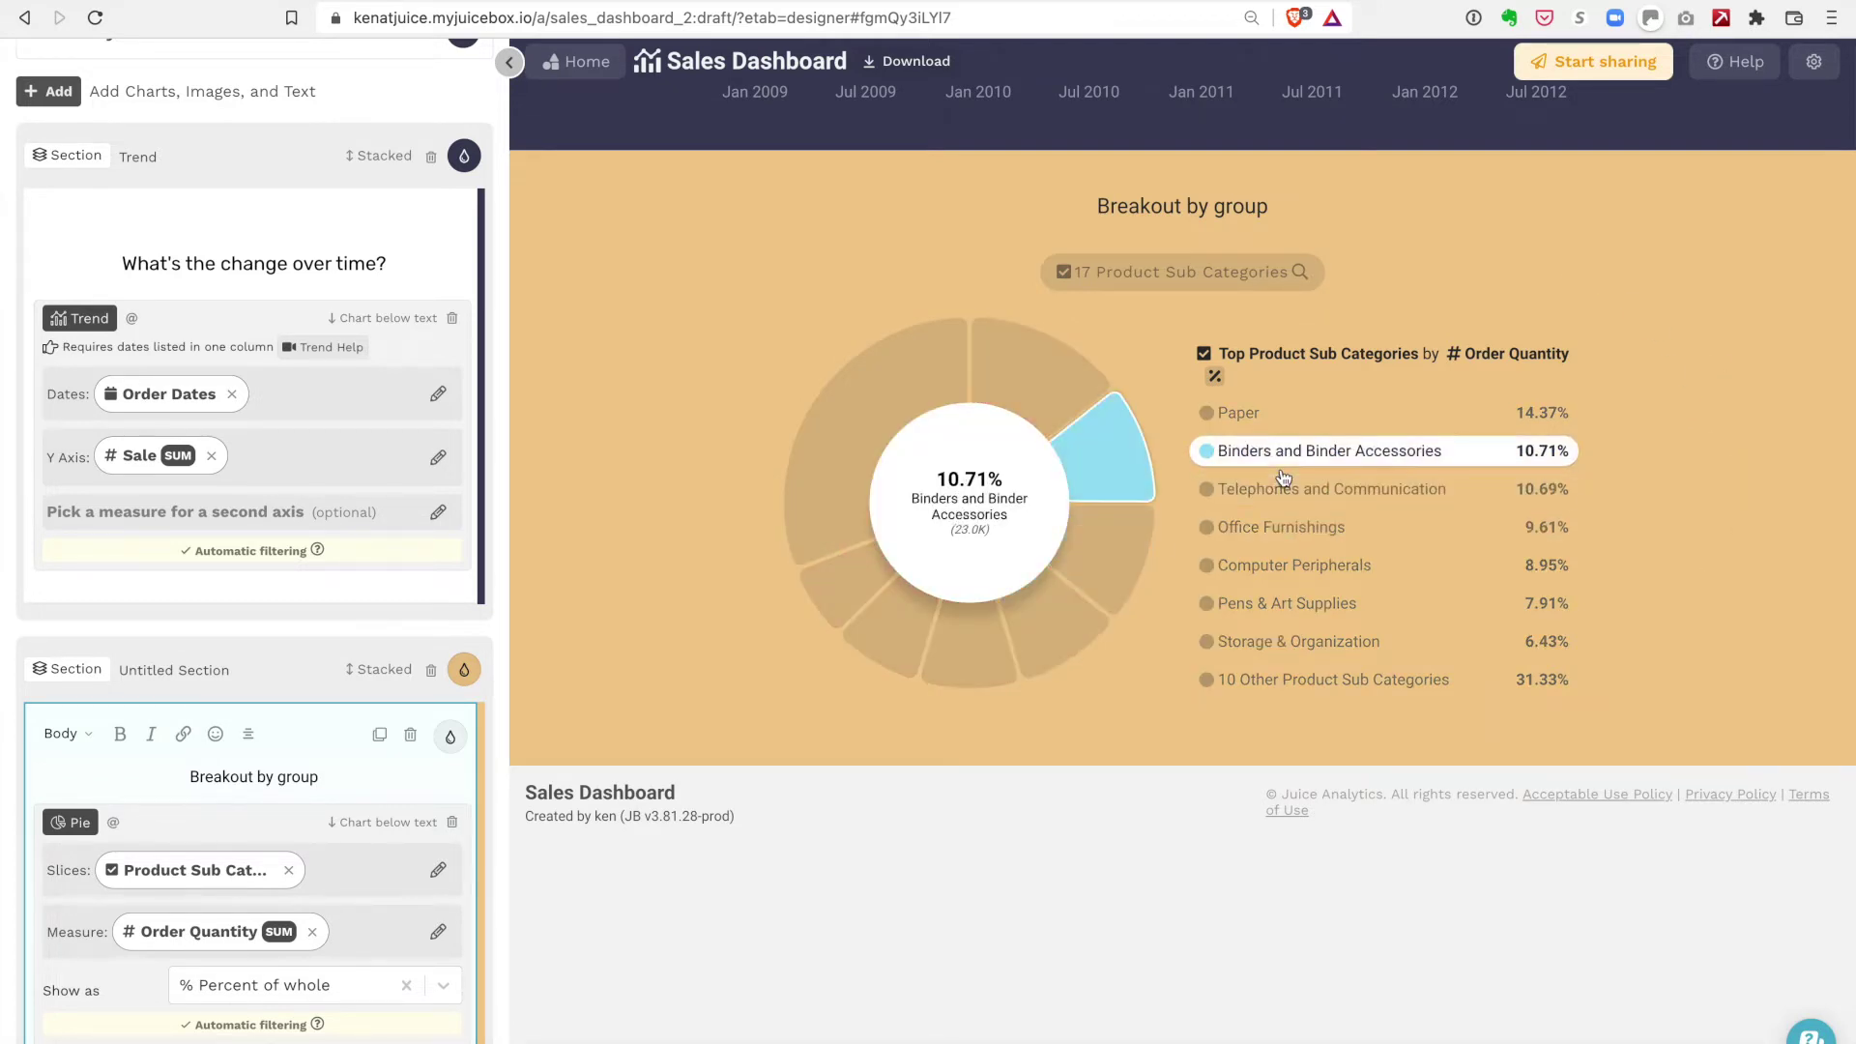
scroll(1664, 397, "up", 4)
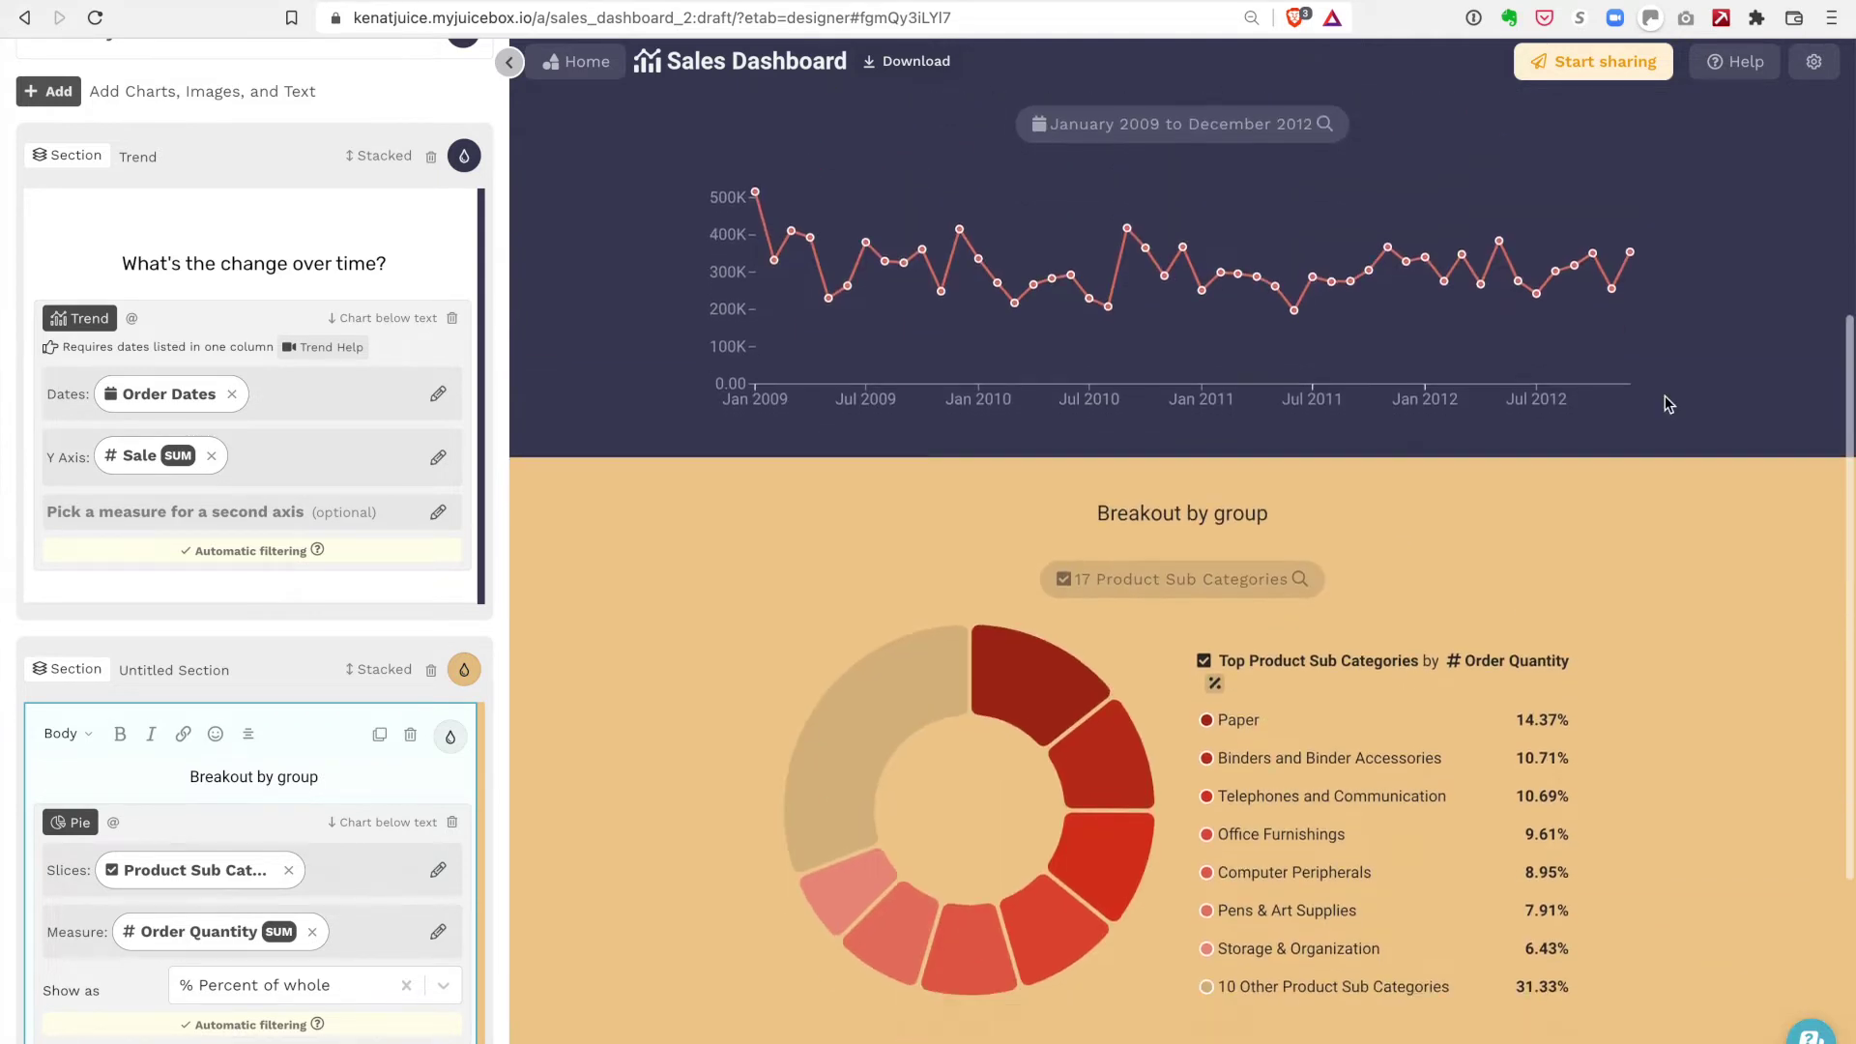
scroll(1670, 401, "down", 1)
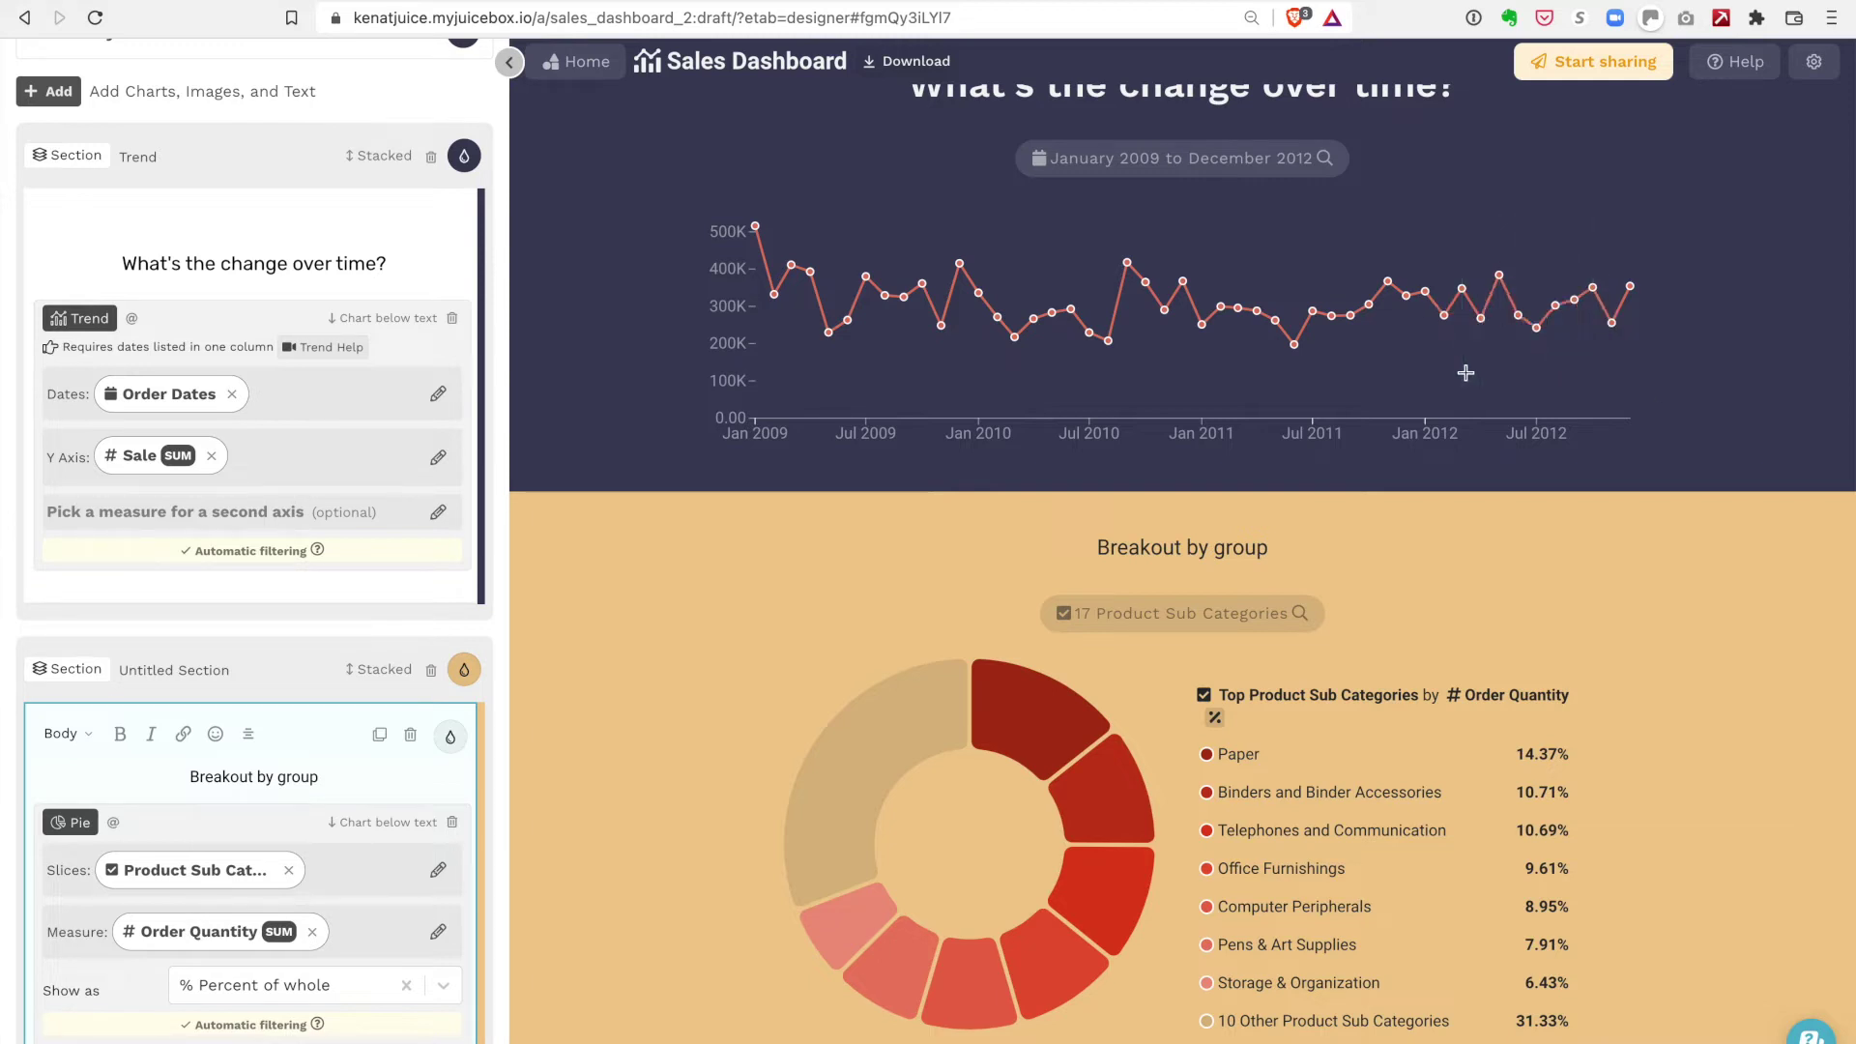
left_click_drag(1465, 373, 1596, 371)
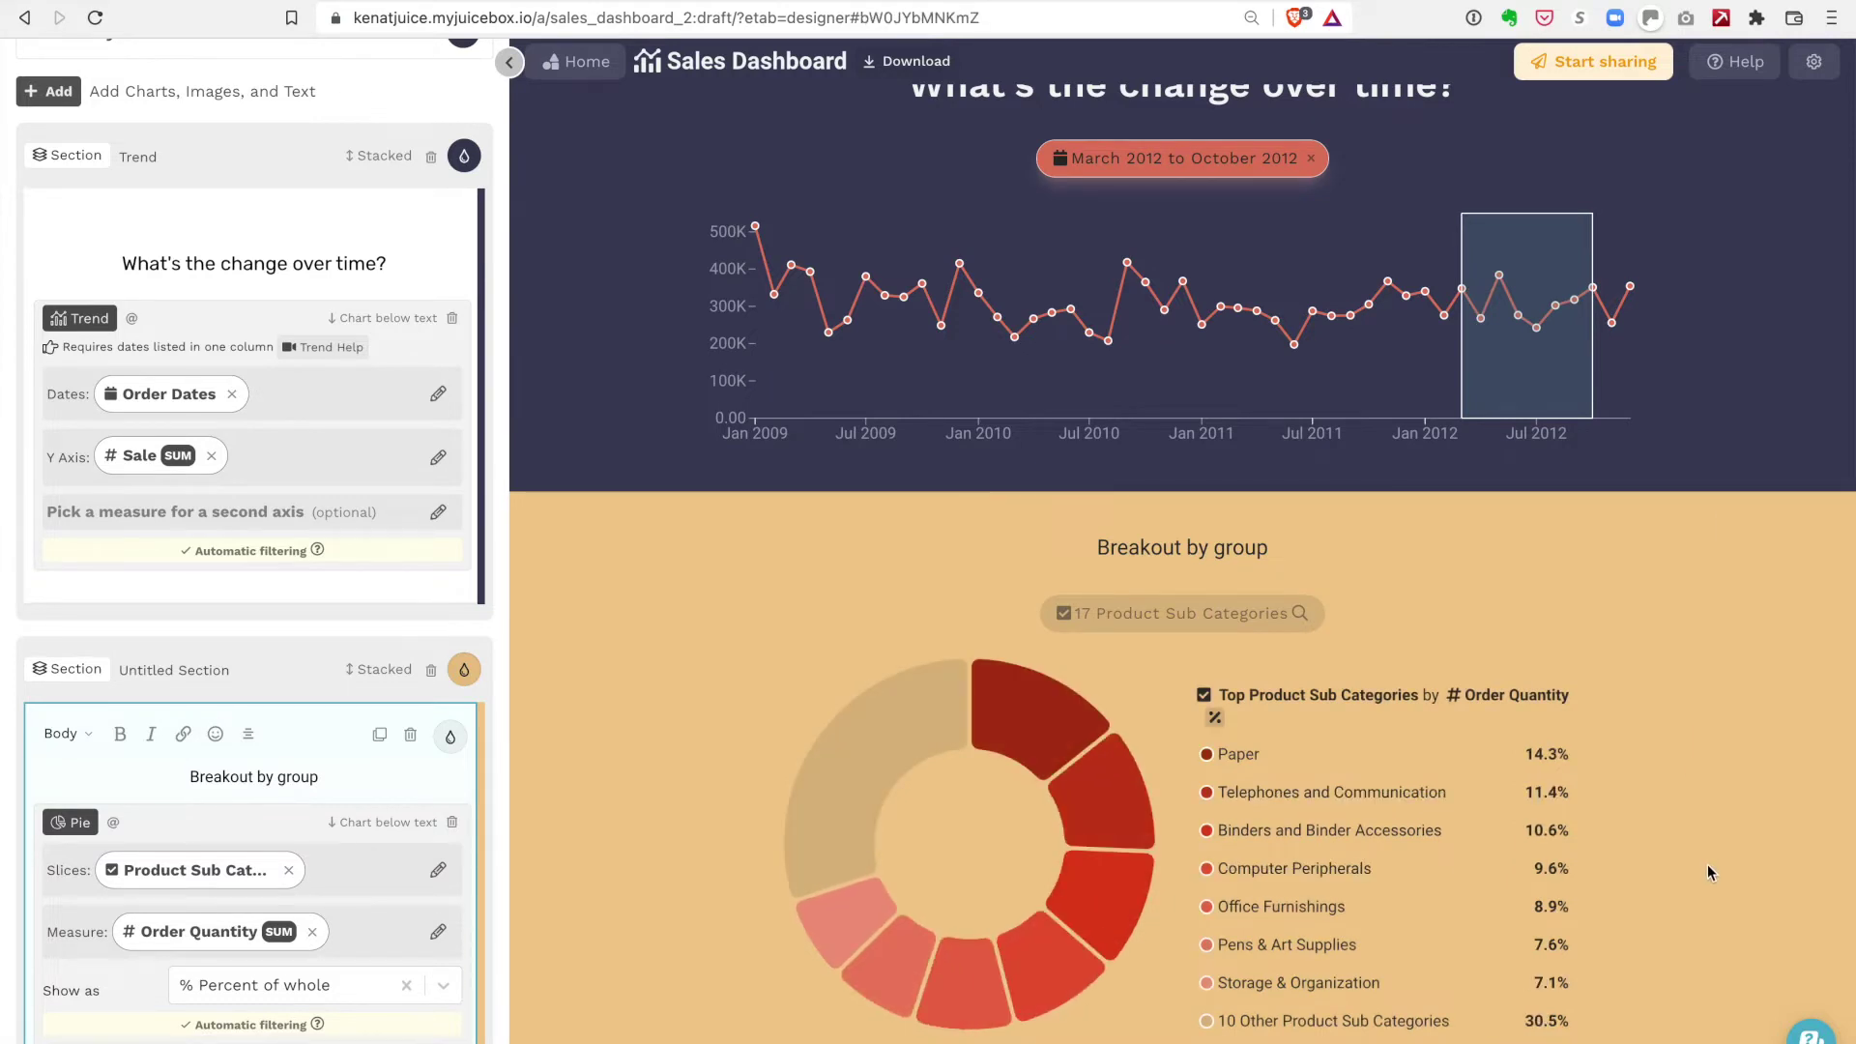
Scroll down the dashboard to see the recalculated donut shares for March–October 2012.
scroll(1723, 909, "down", 1)
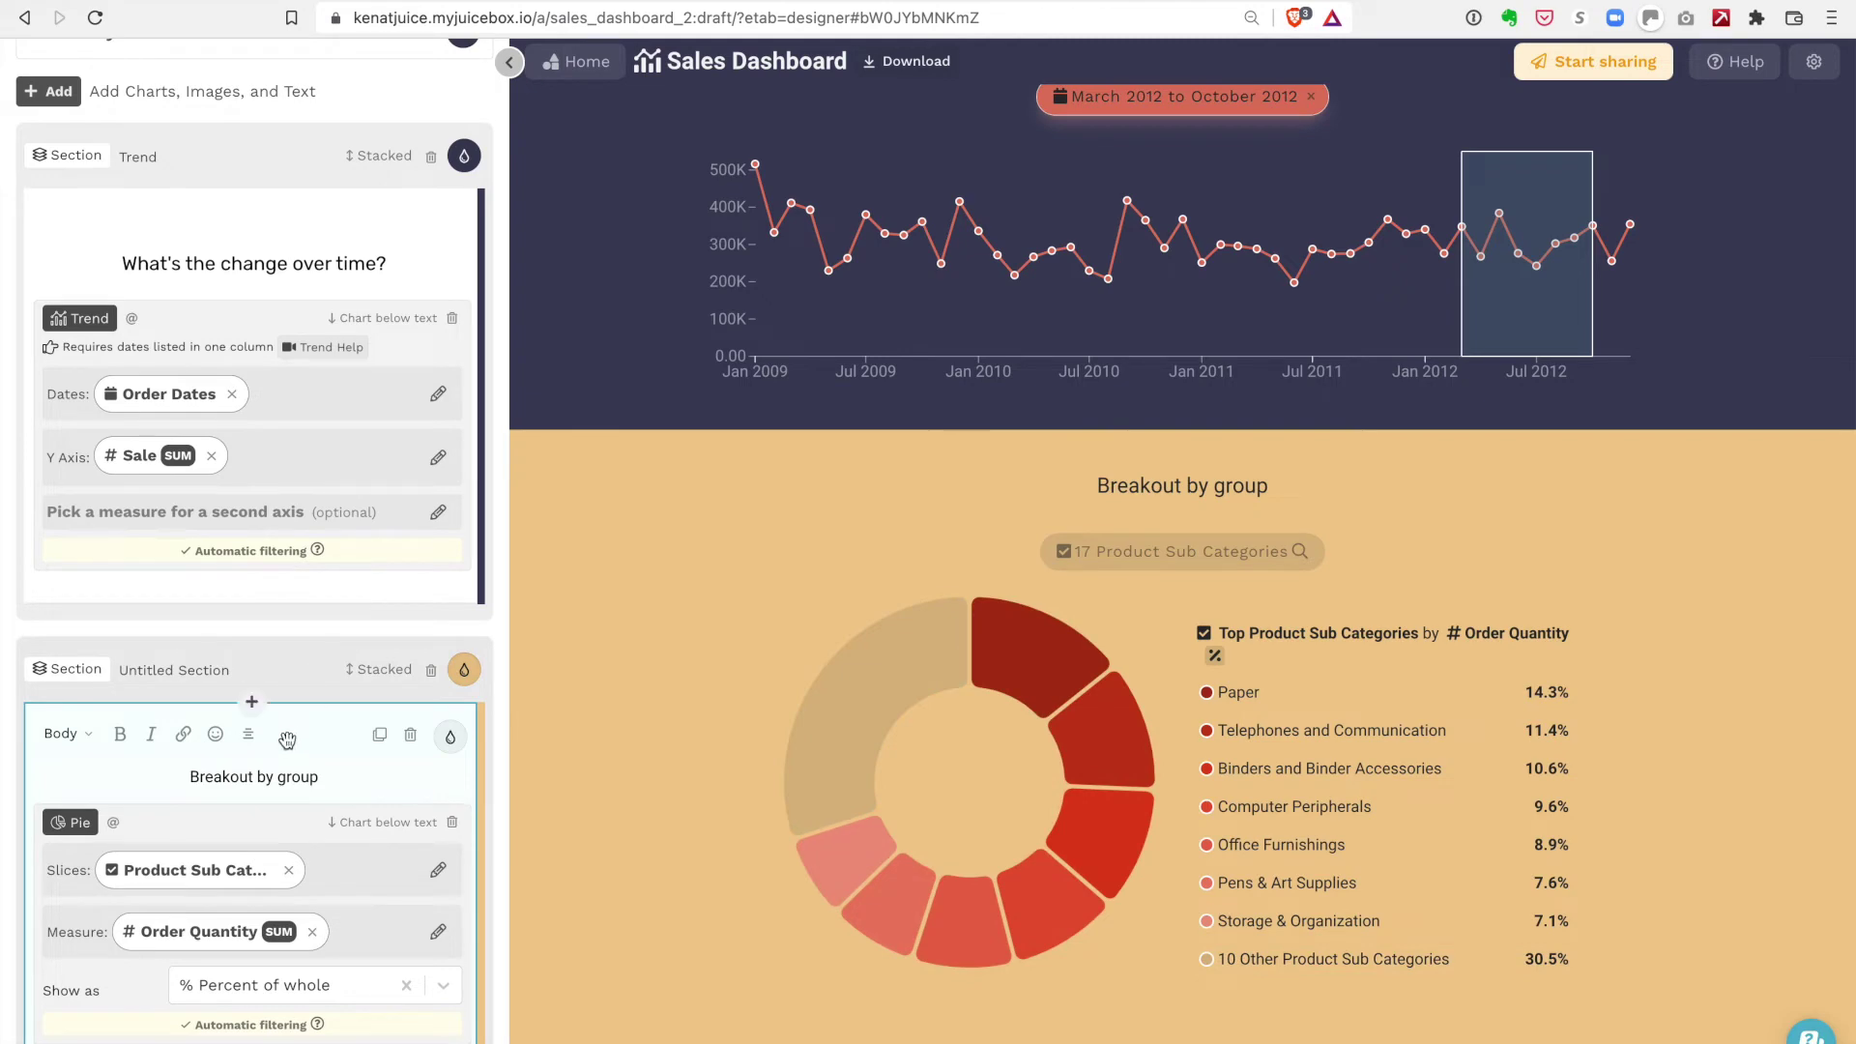
left_click_drag(285, 736, 247, 188)
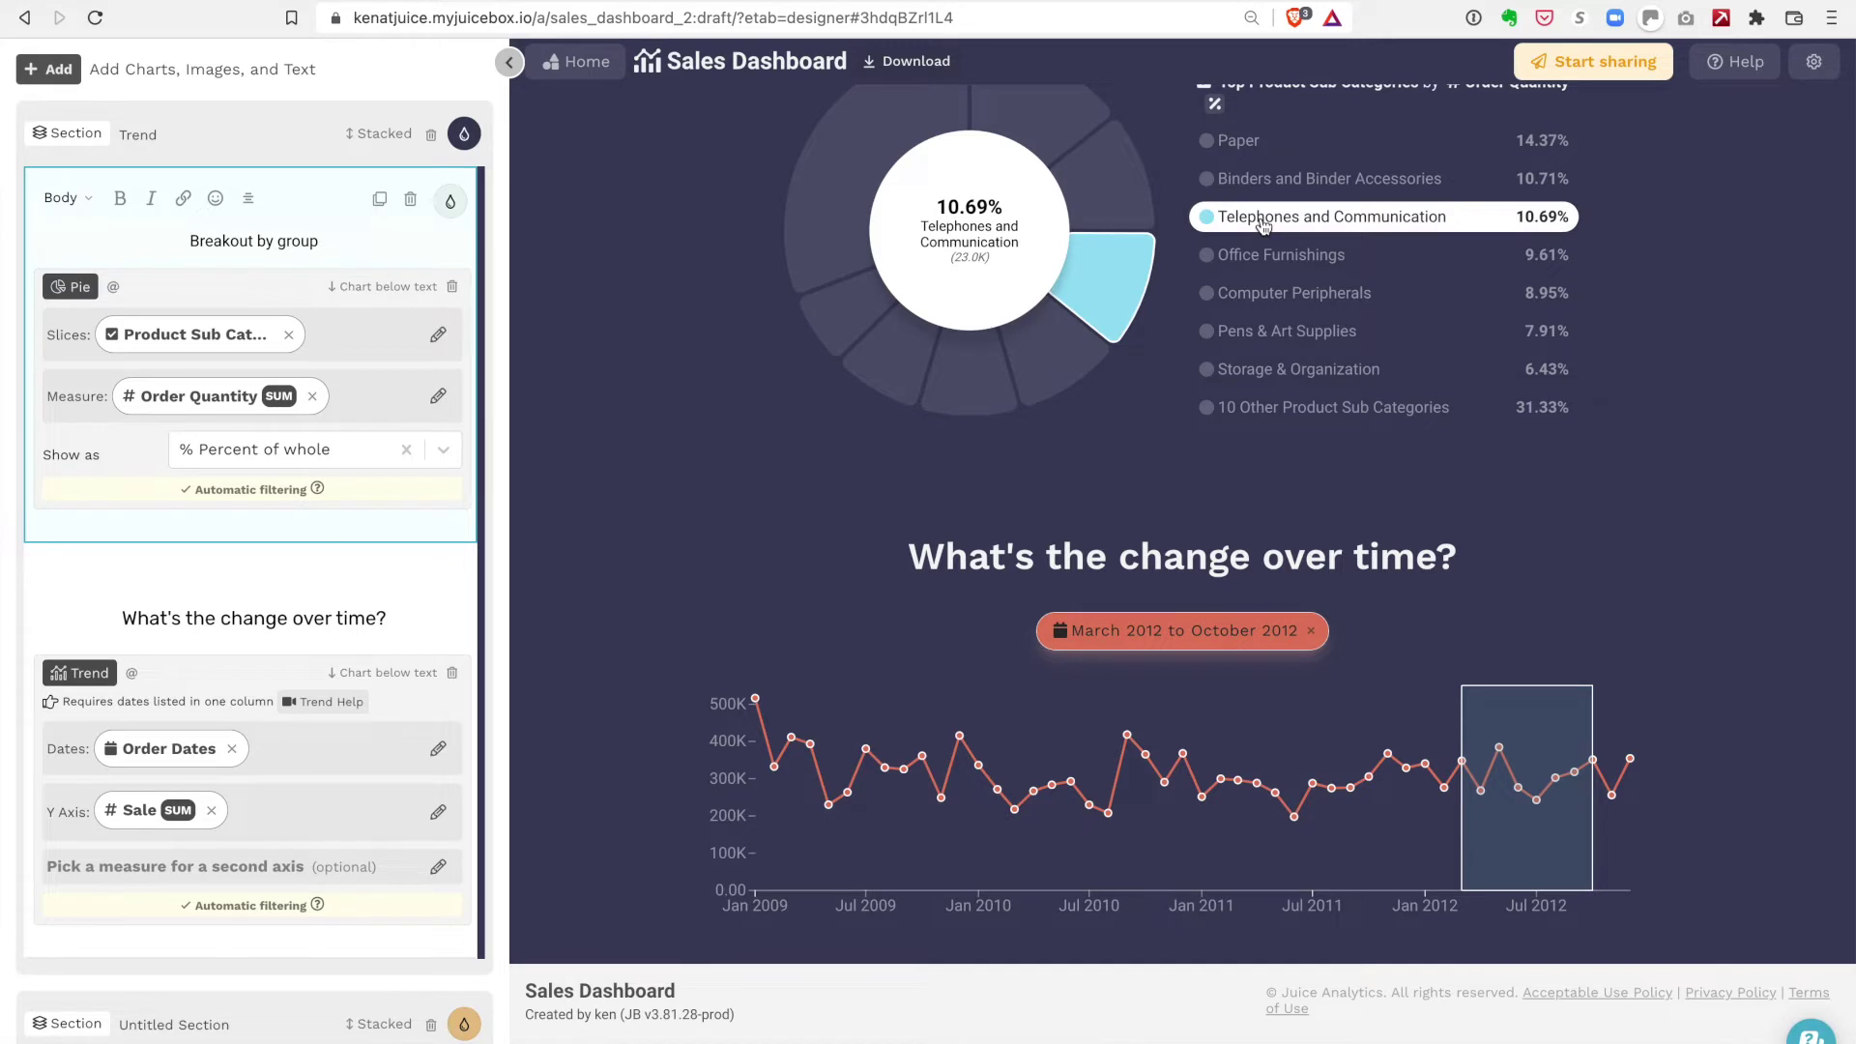
left_click(1278, 256)
left_click(1296, 330)
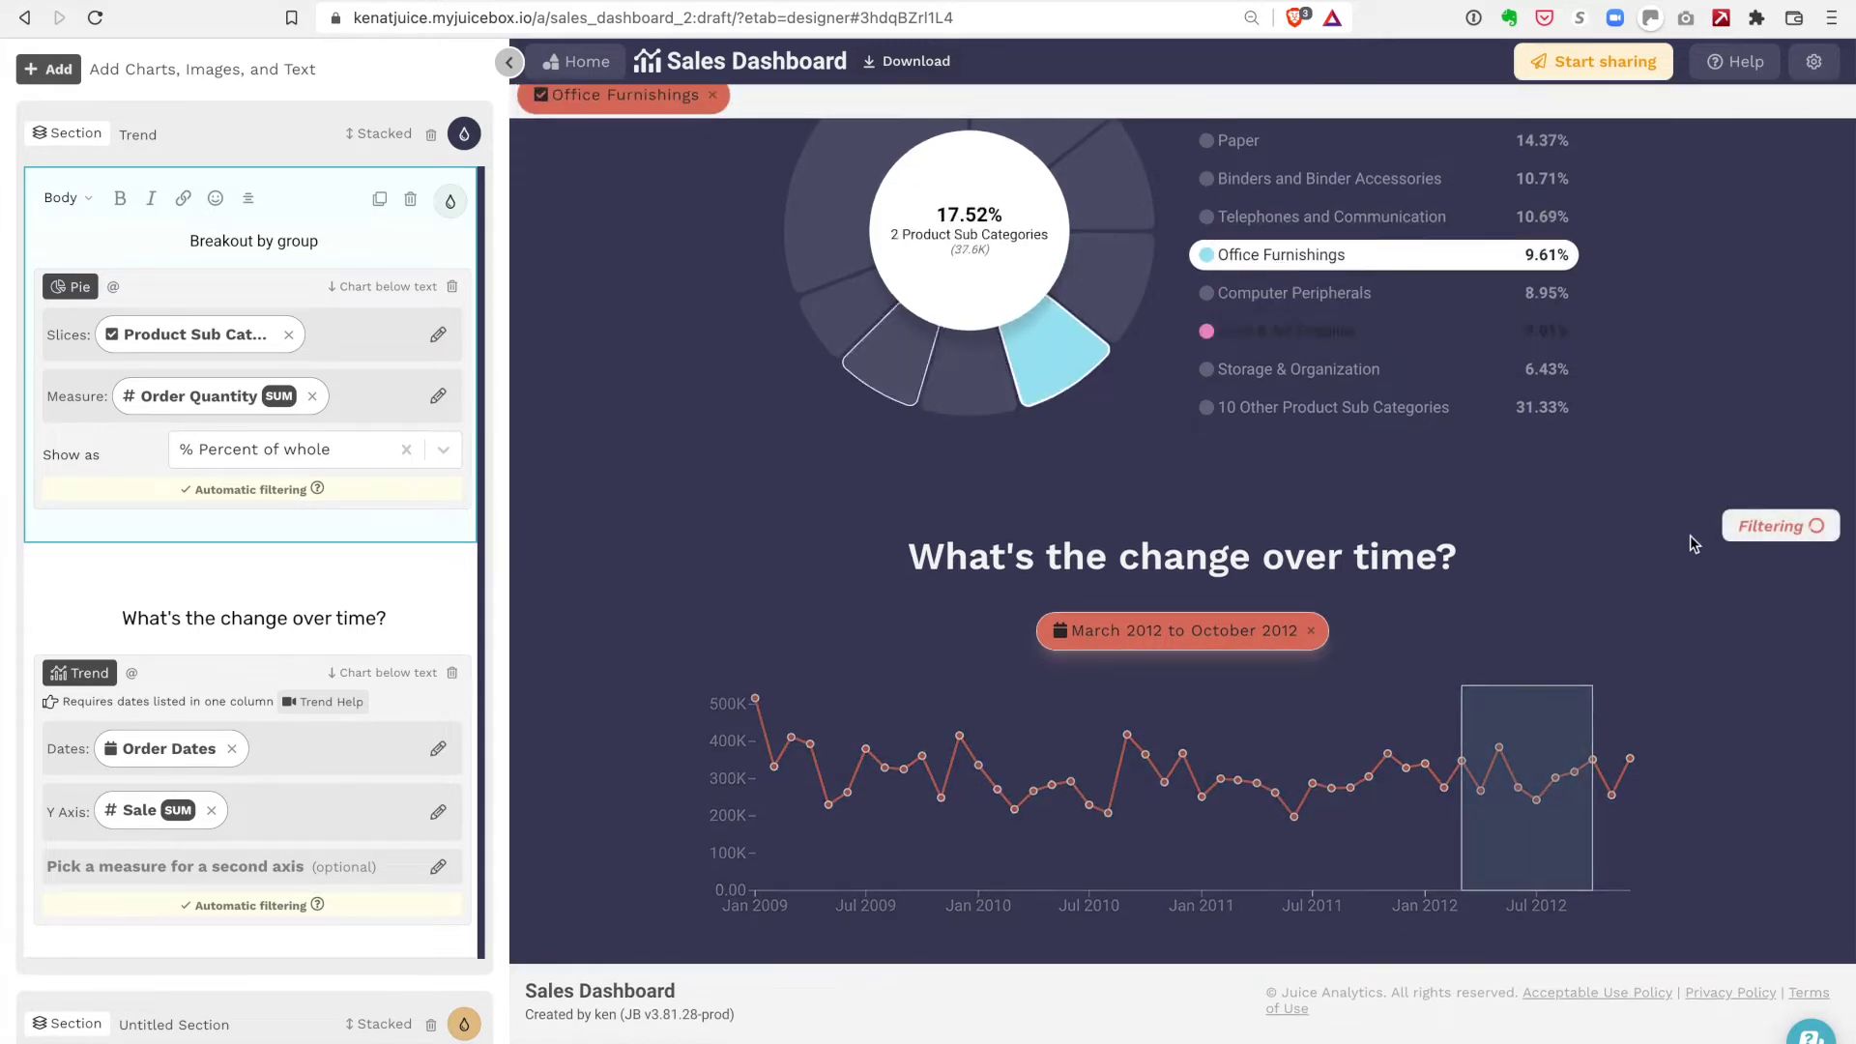
left_click(1317, 292)
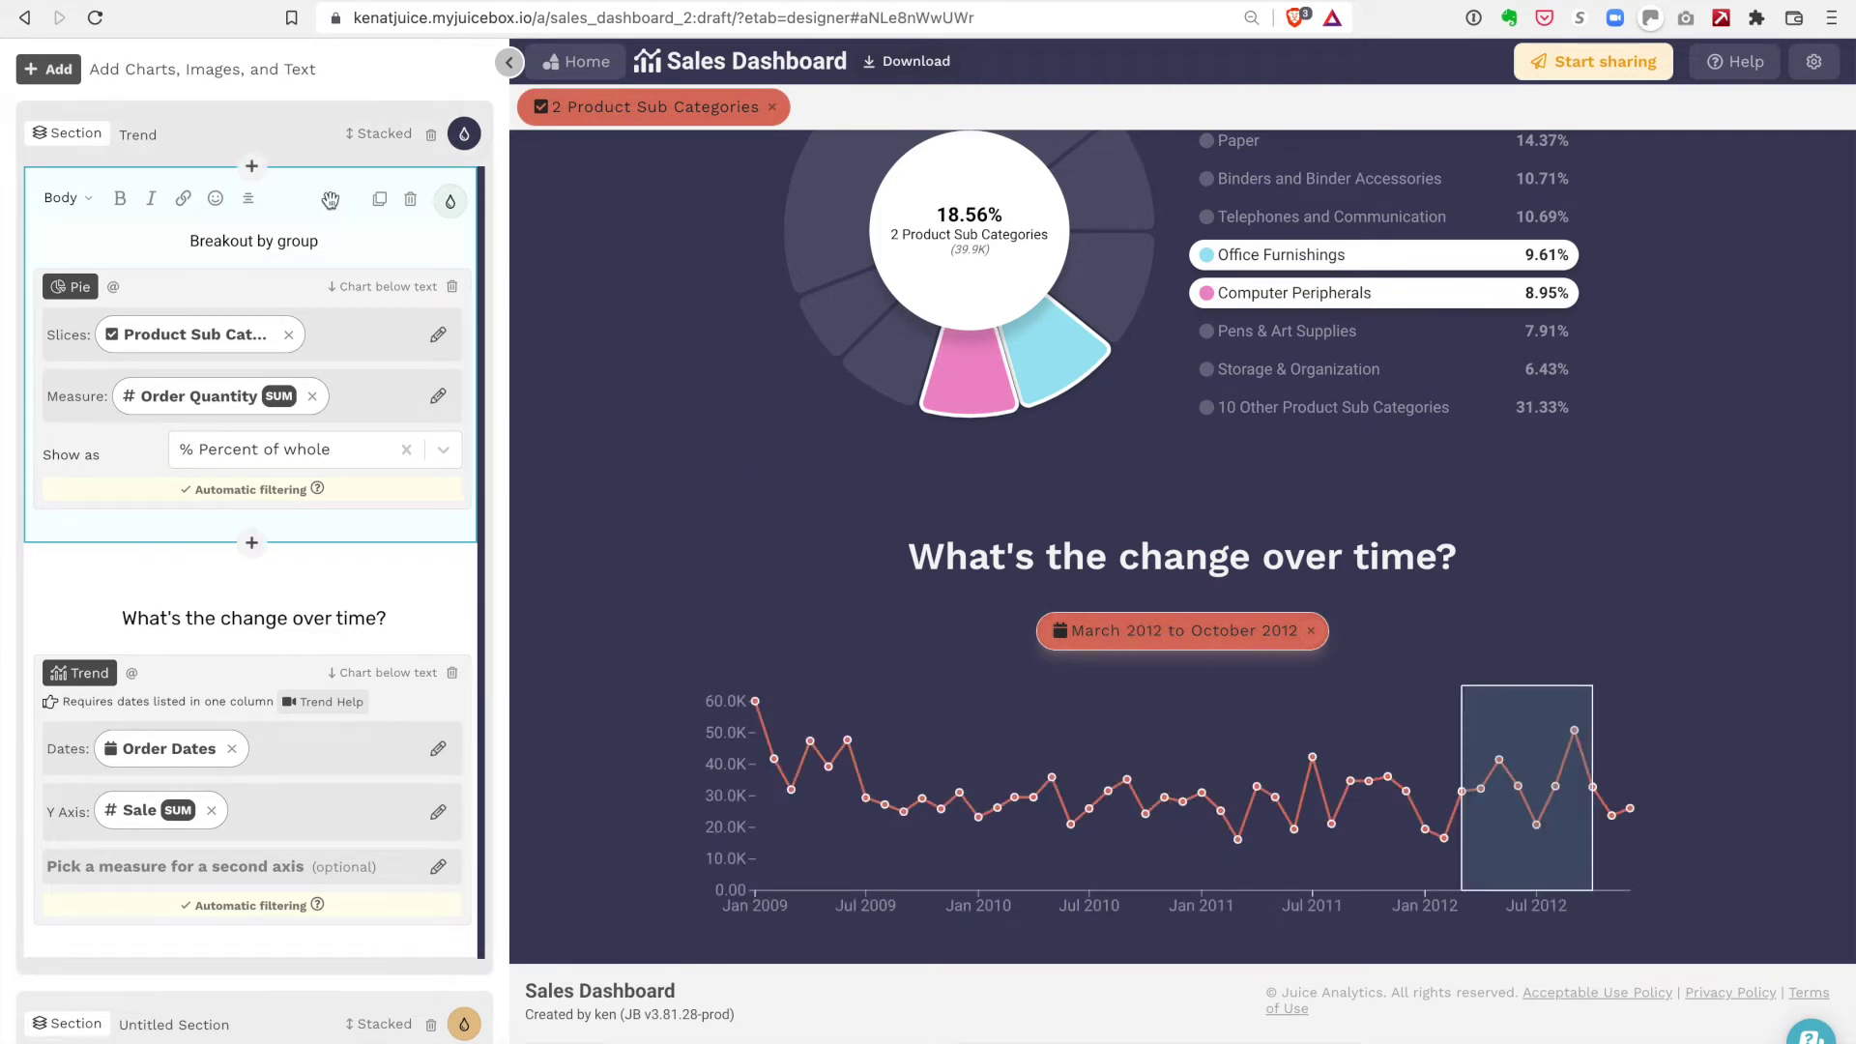
left_click_drag(330, 200, 332, 775)
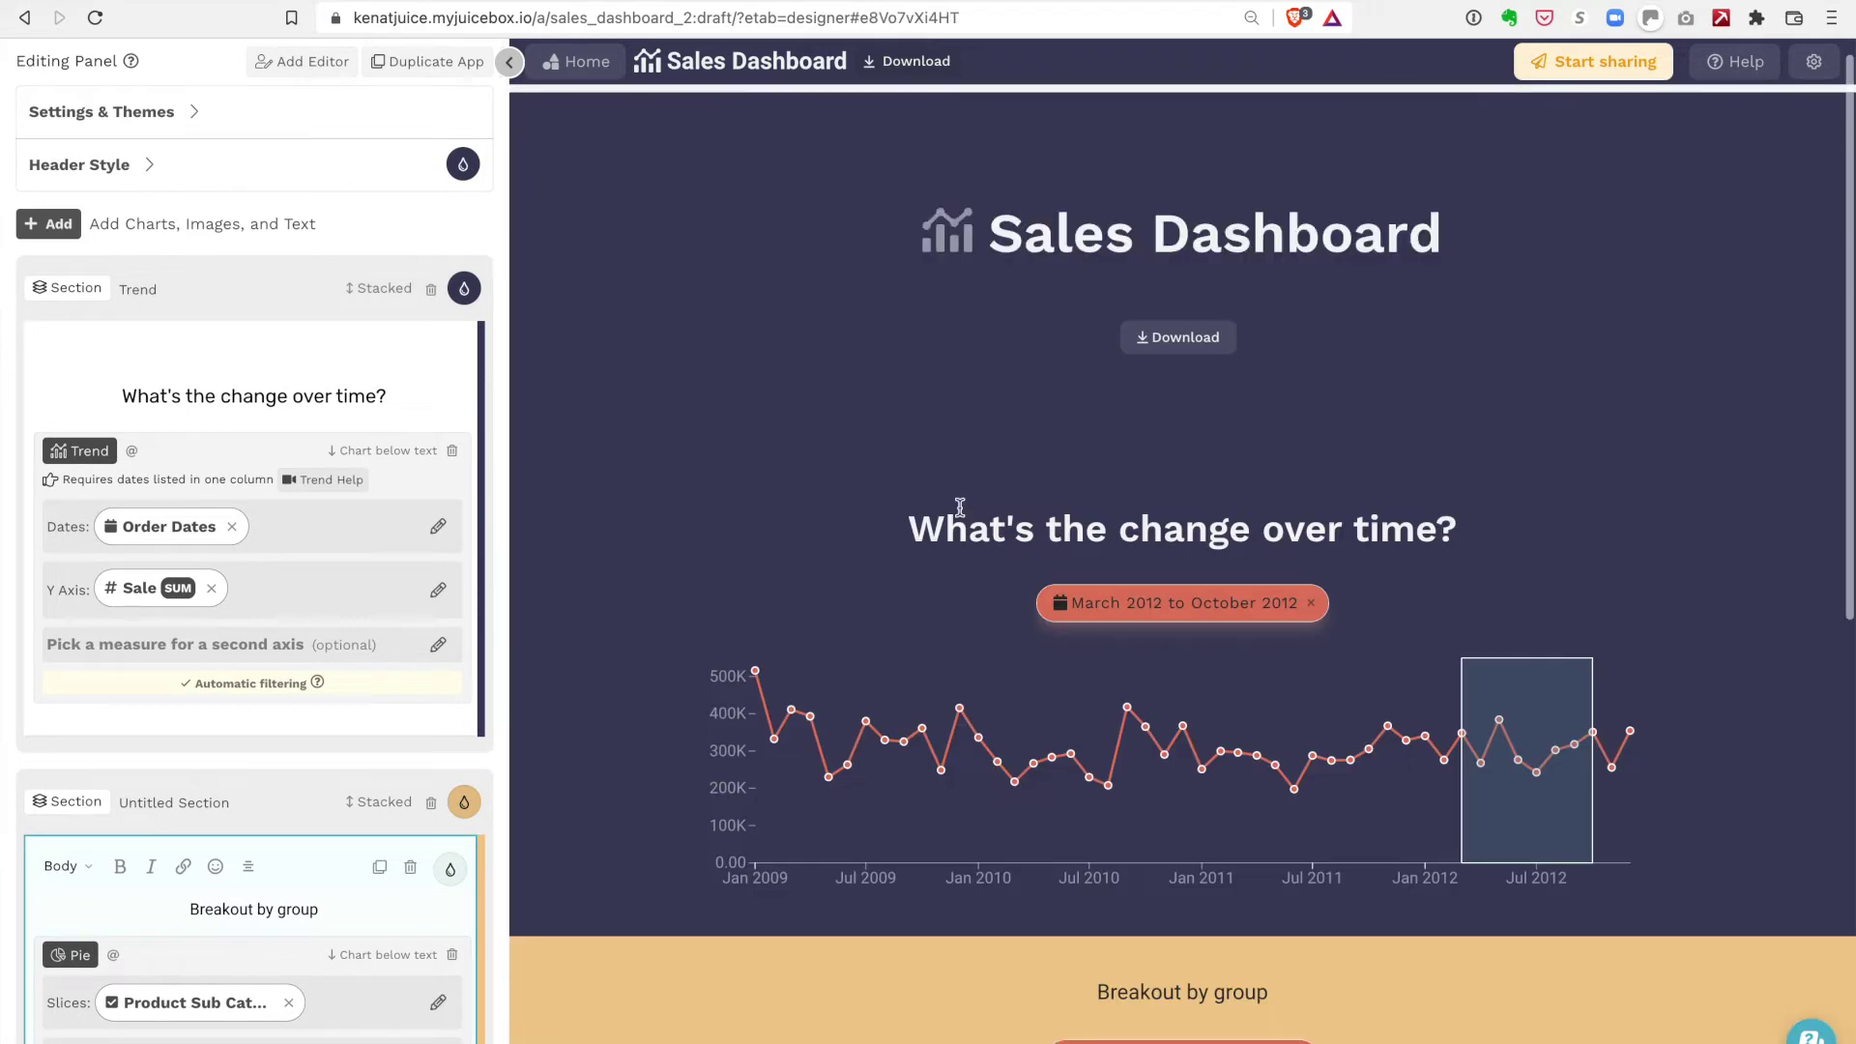
Insert a Chooser block above the trend chart.
left_click(1311, 602)
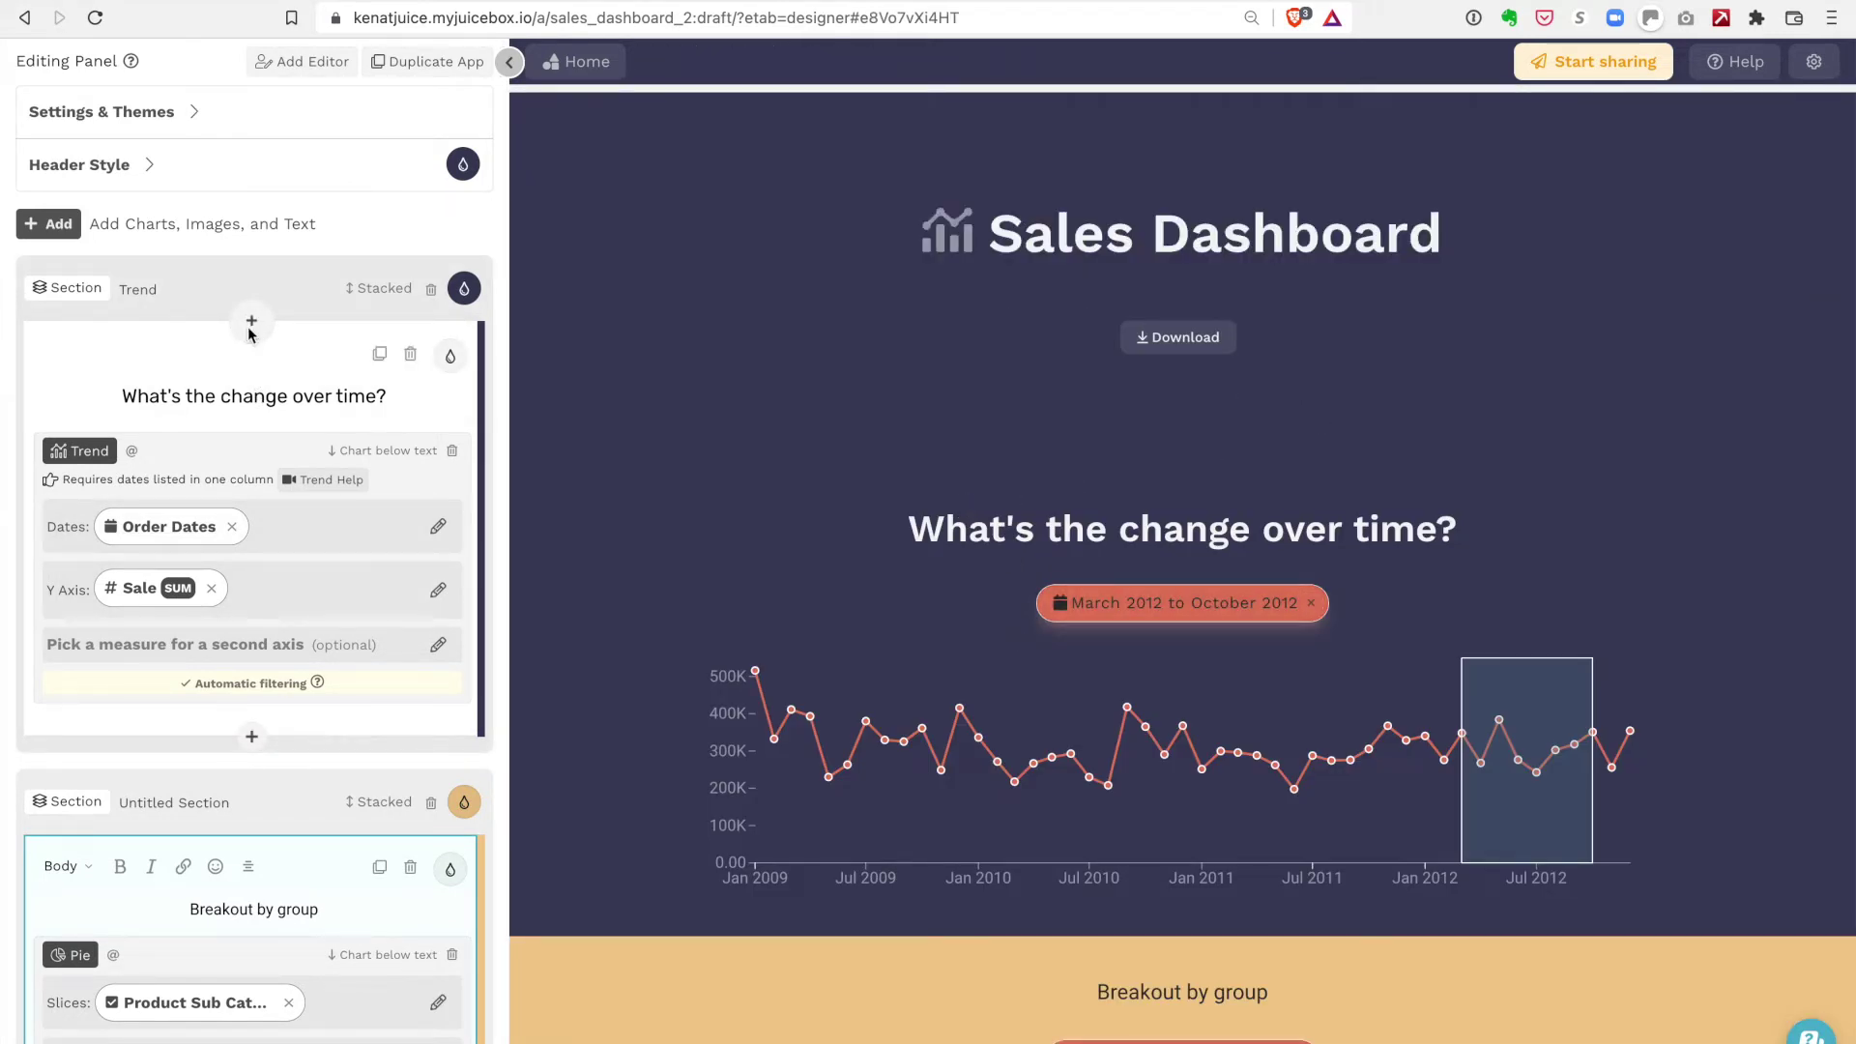
left_click(252, 321)
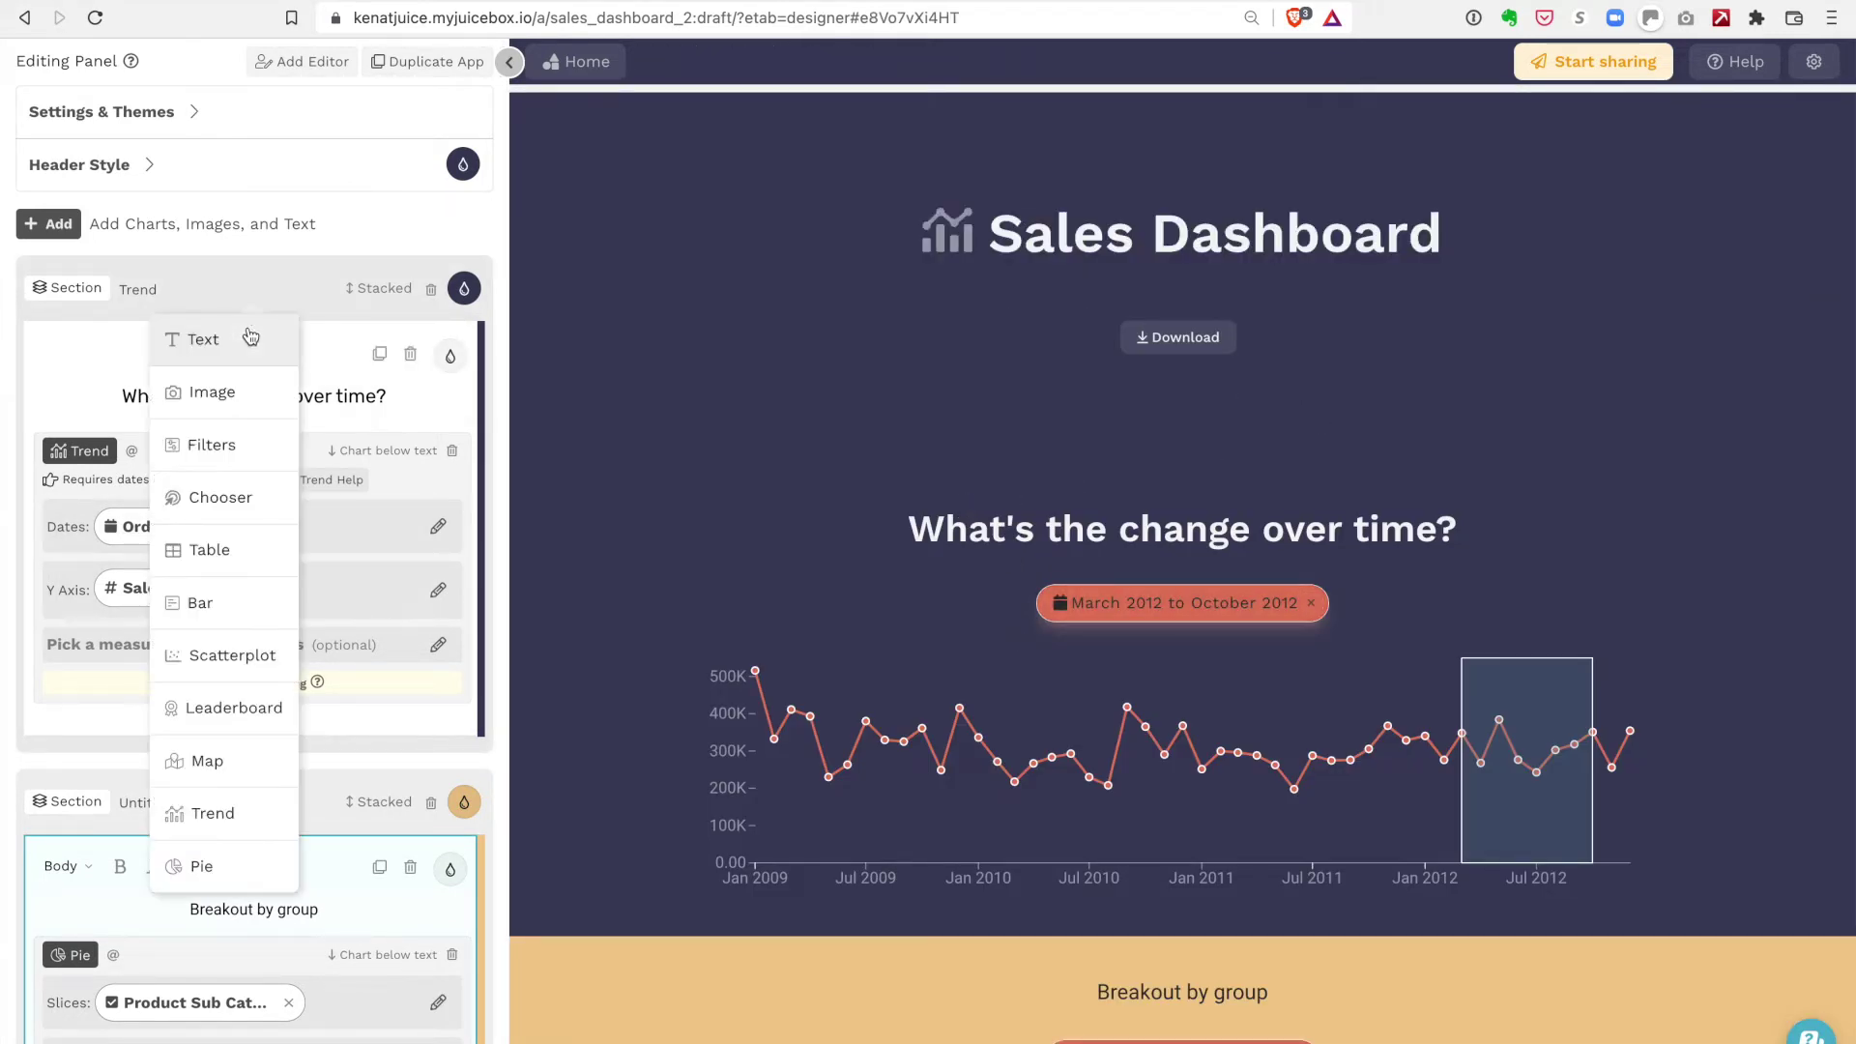
left_click(222, 497)
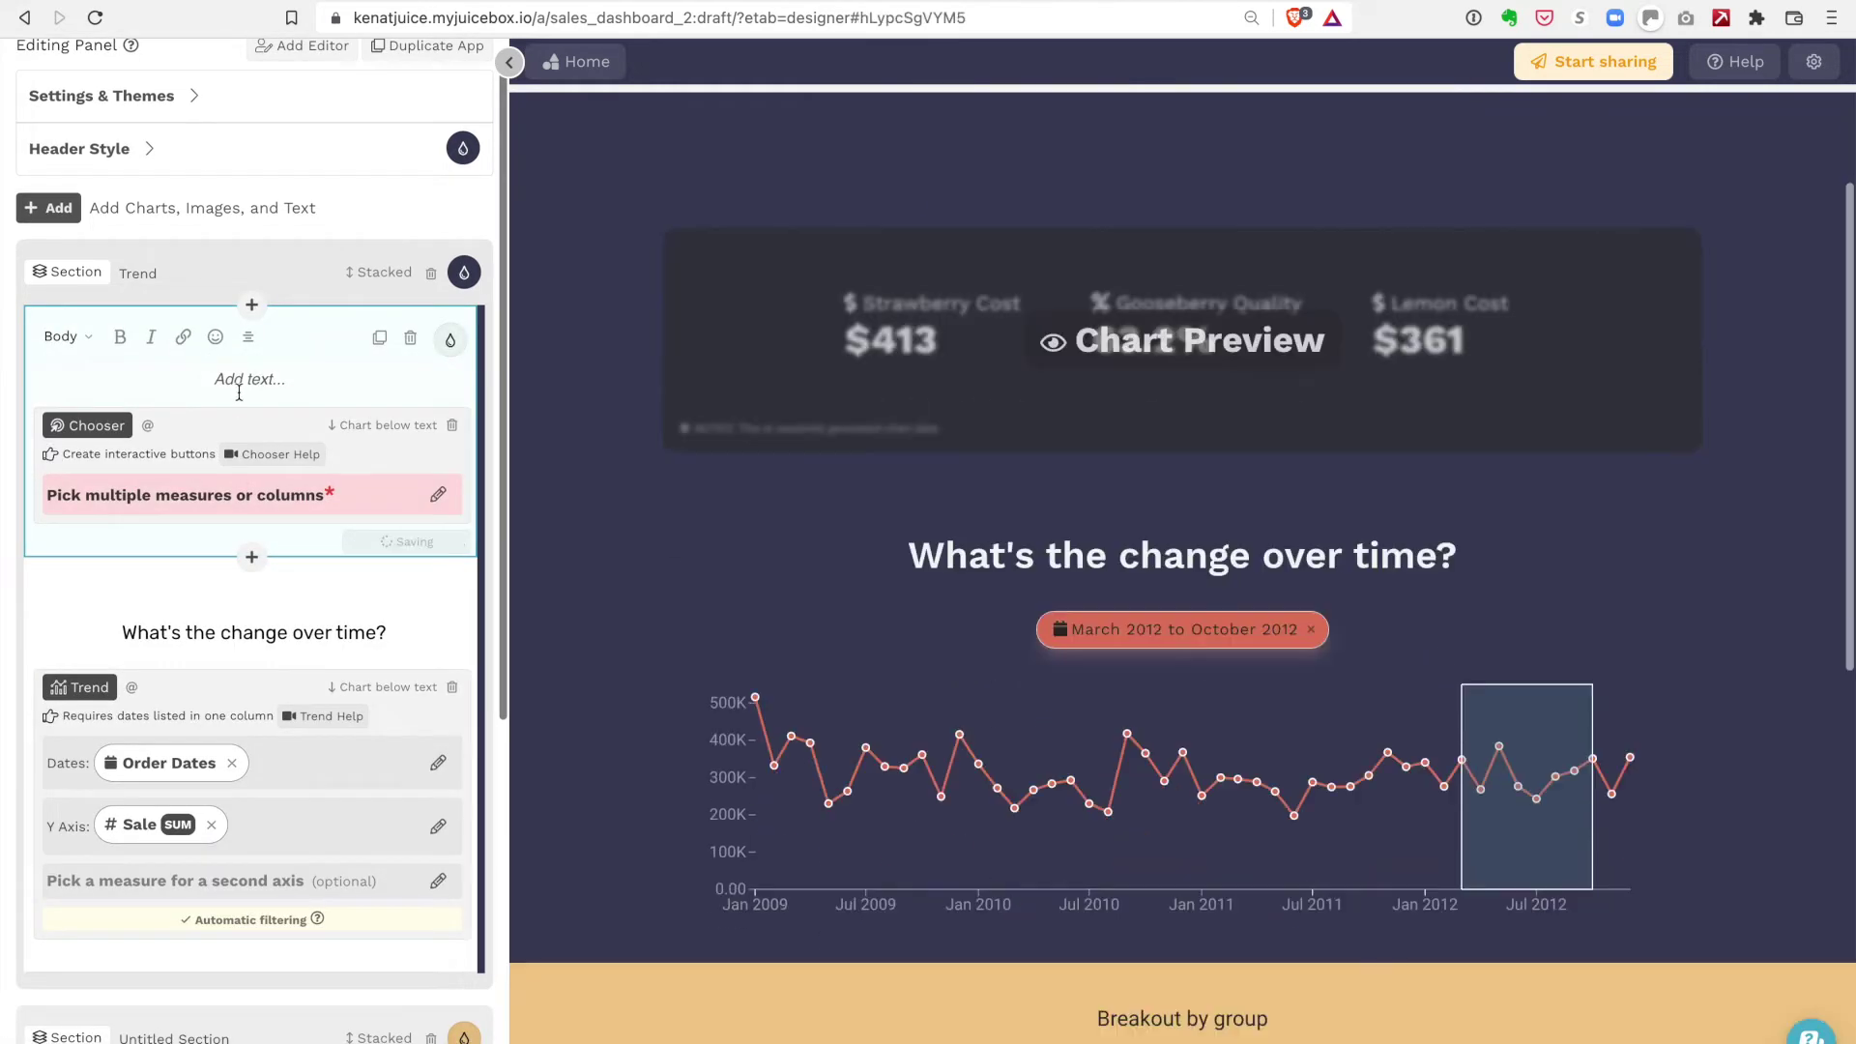
Head the chooser 'Key Metrics' in Header 2 style and open its measure picker.
left_click(245, 377)
type("Ke")
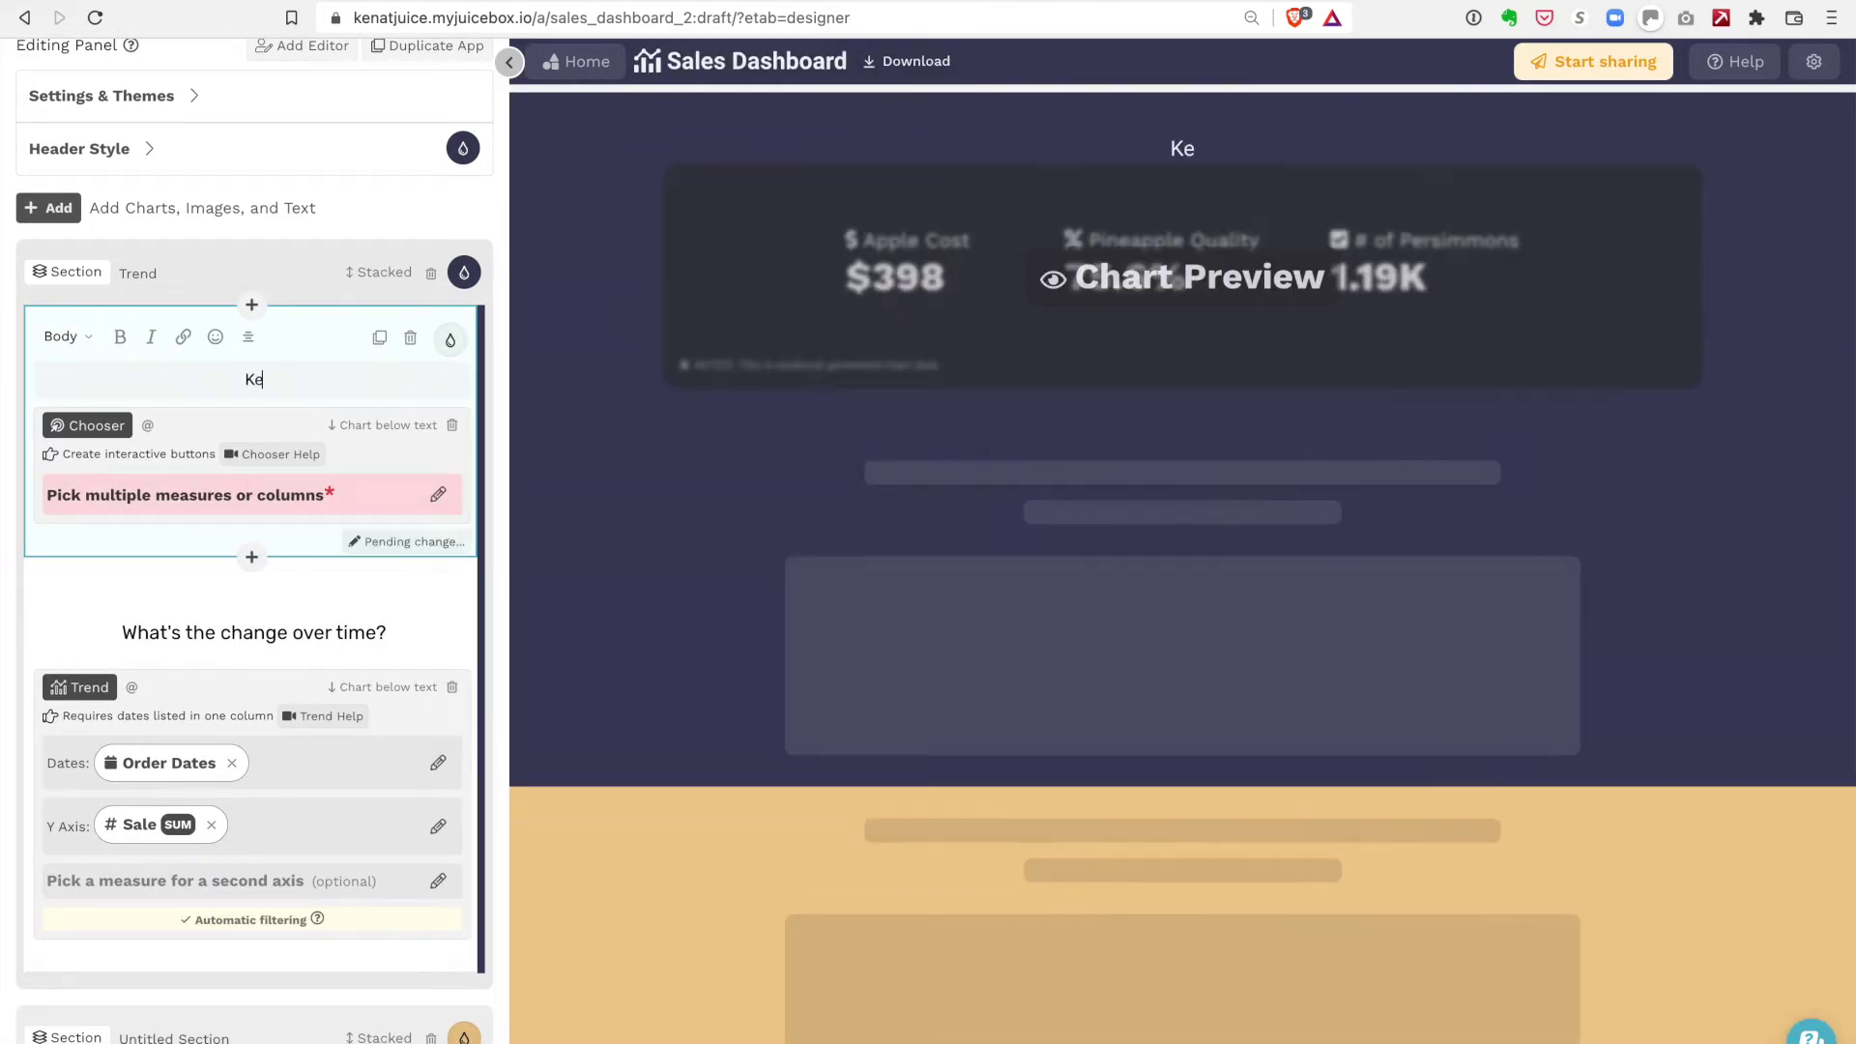
type("y Metrics")
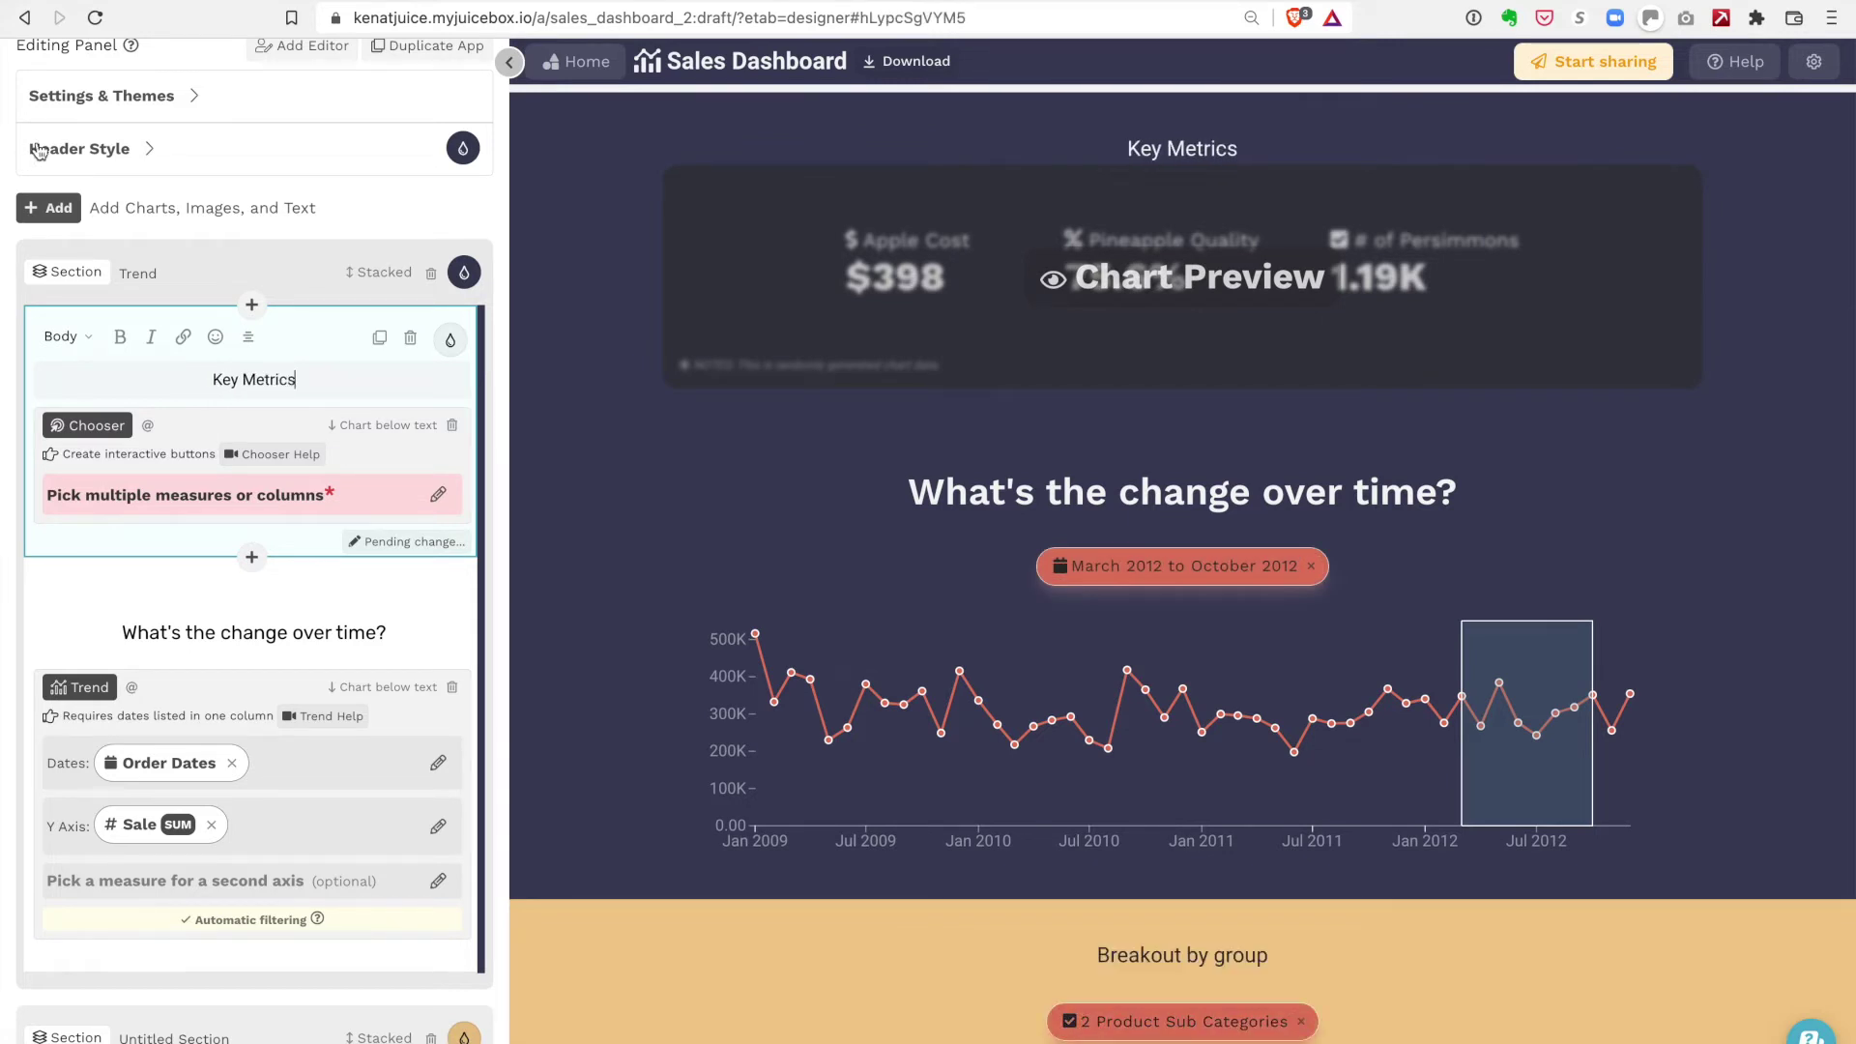
left_click(63, 336)
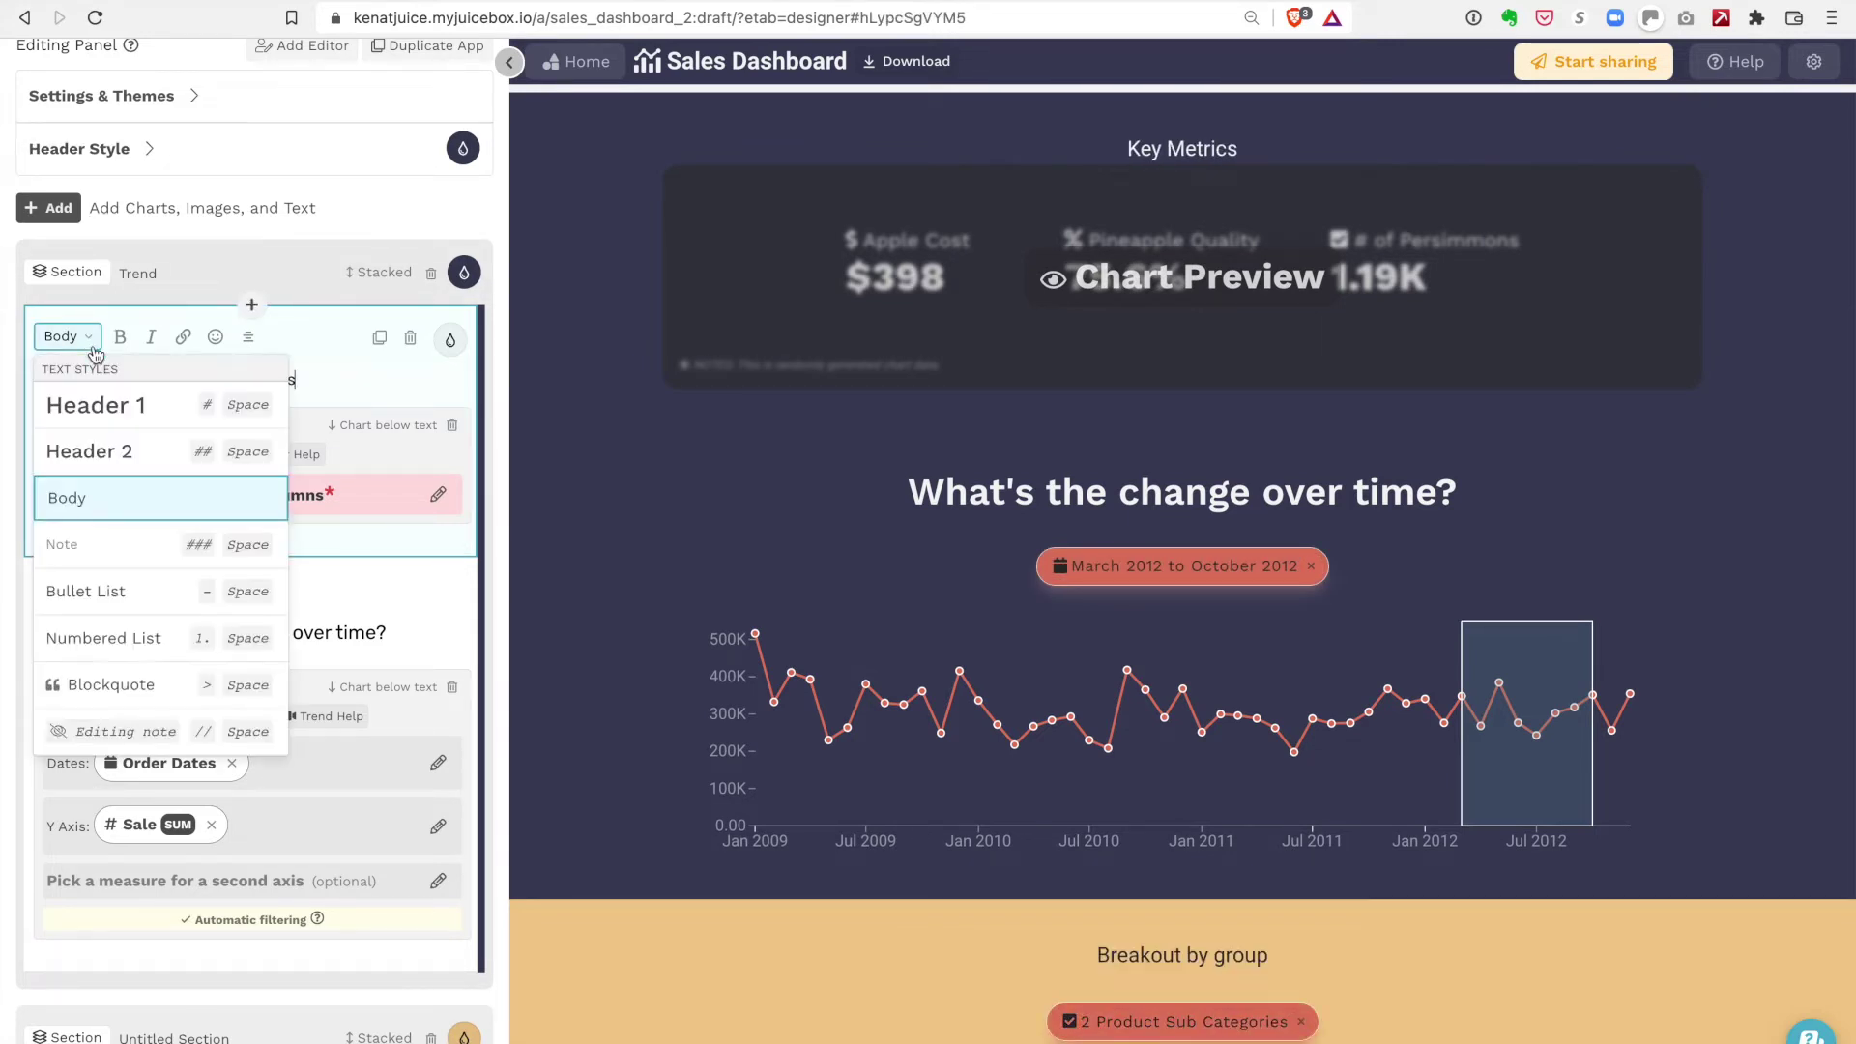
left_click(126, 467)
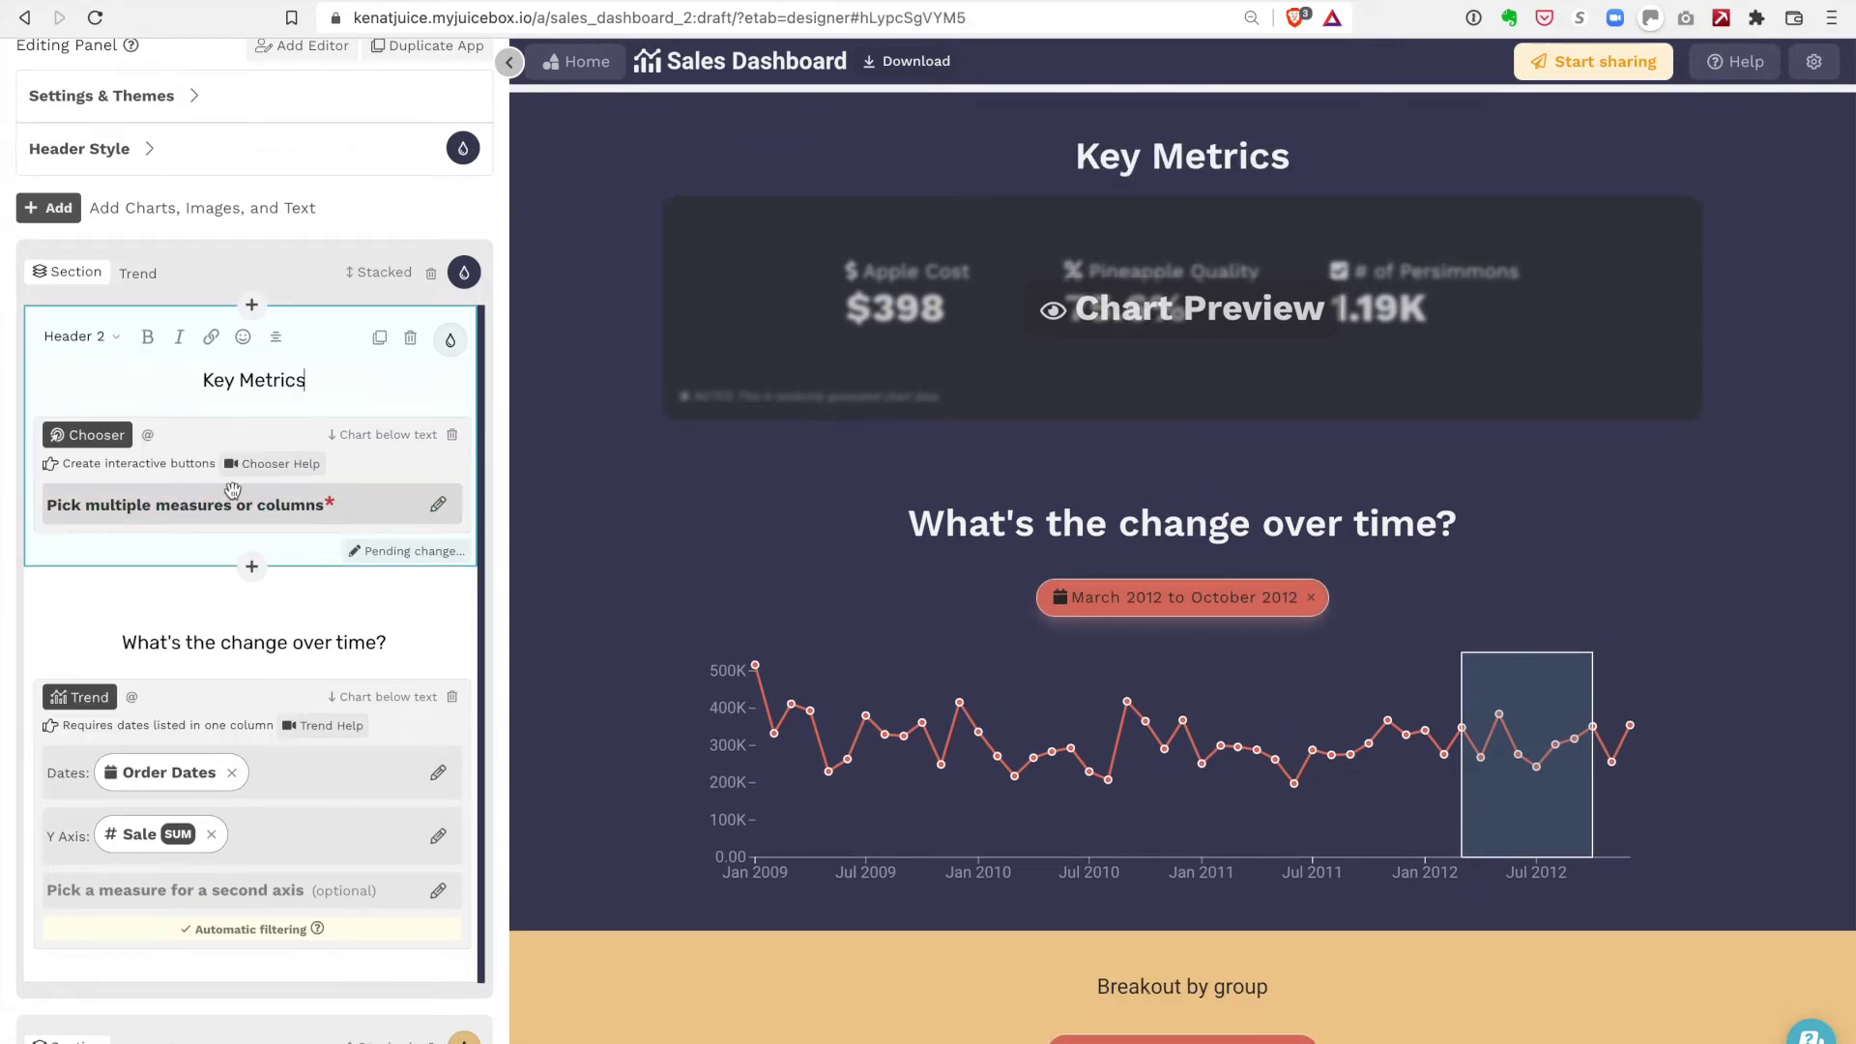
left_click(160, 507)
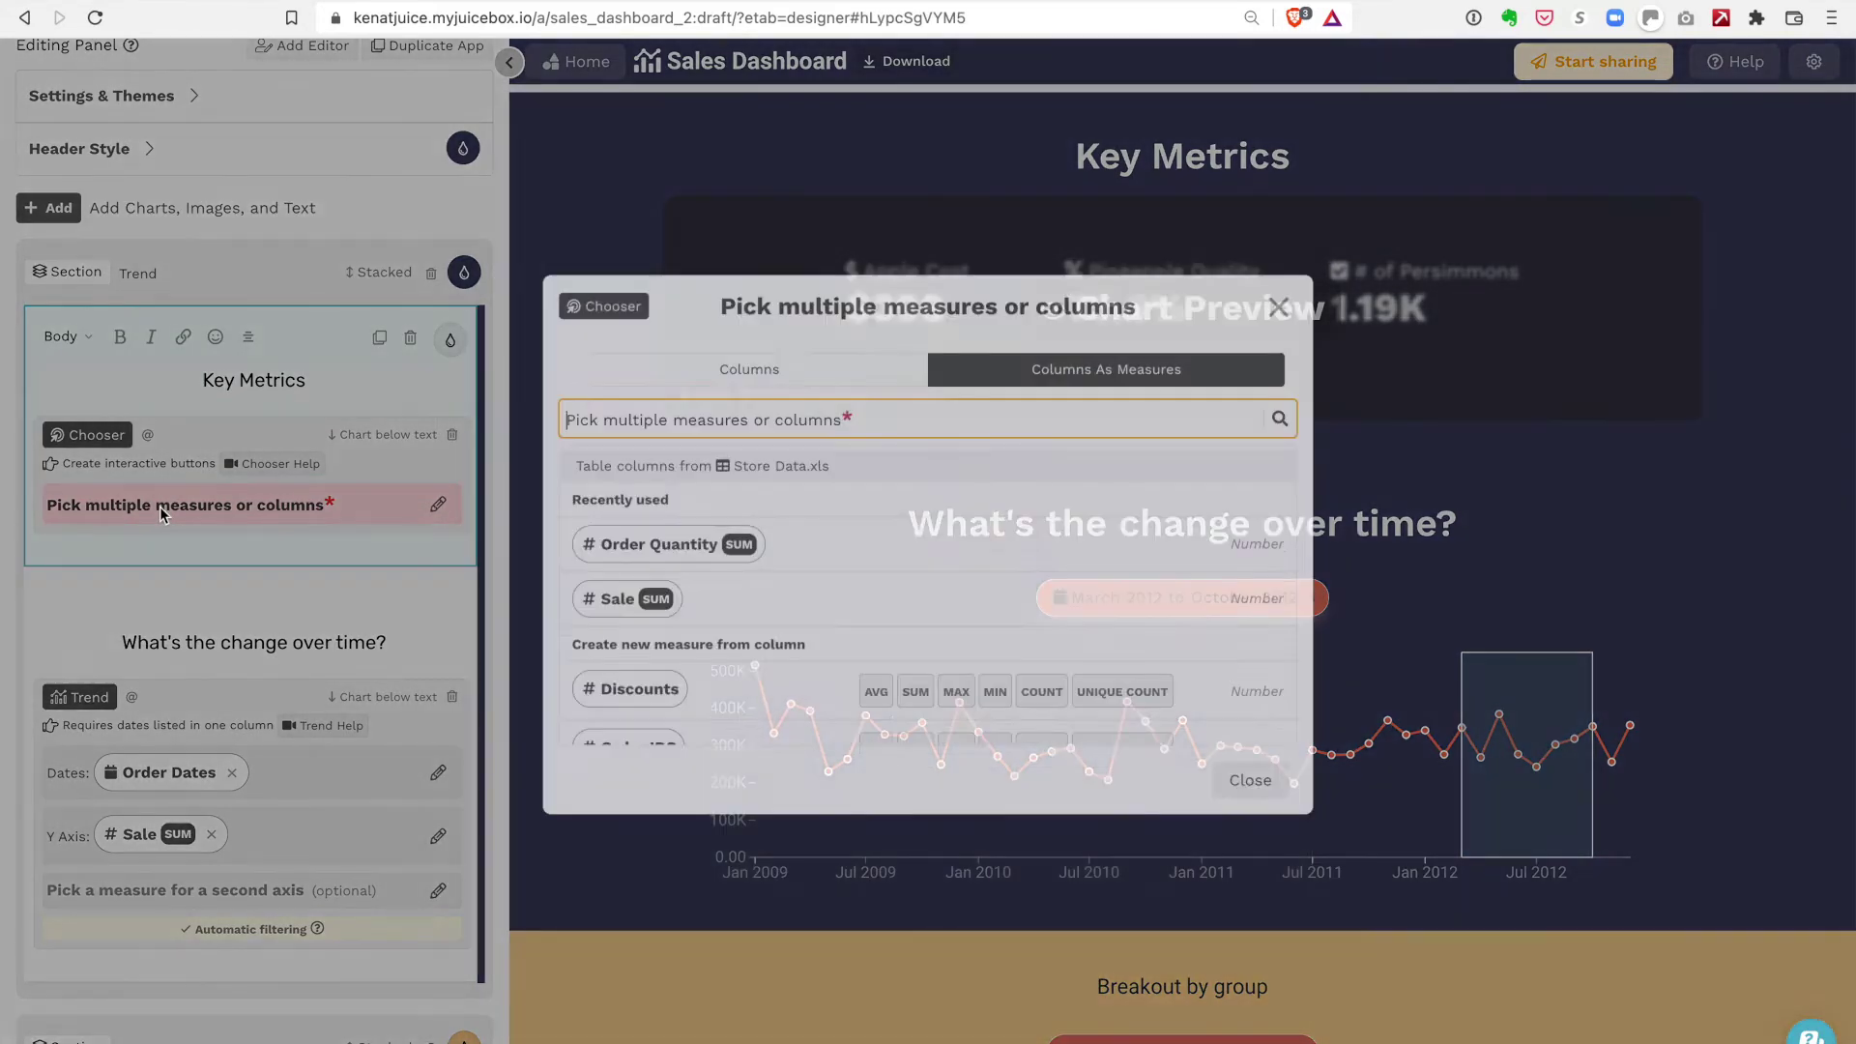
Add summed Sale and Profit as the Key Metrics chooser's measures.
left_click(630, 620)
scroll(713, 698, "down", 1)
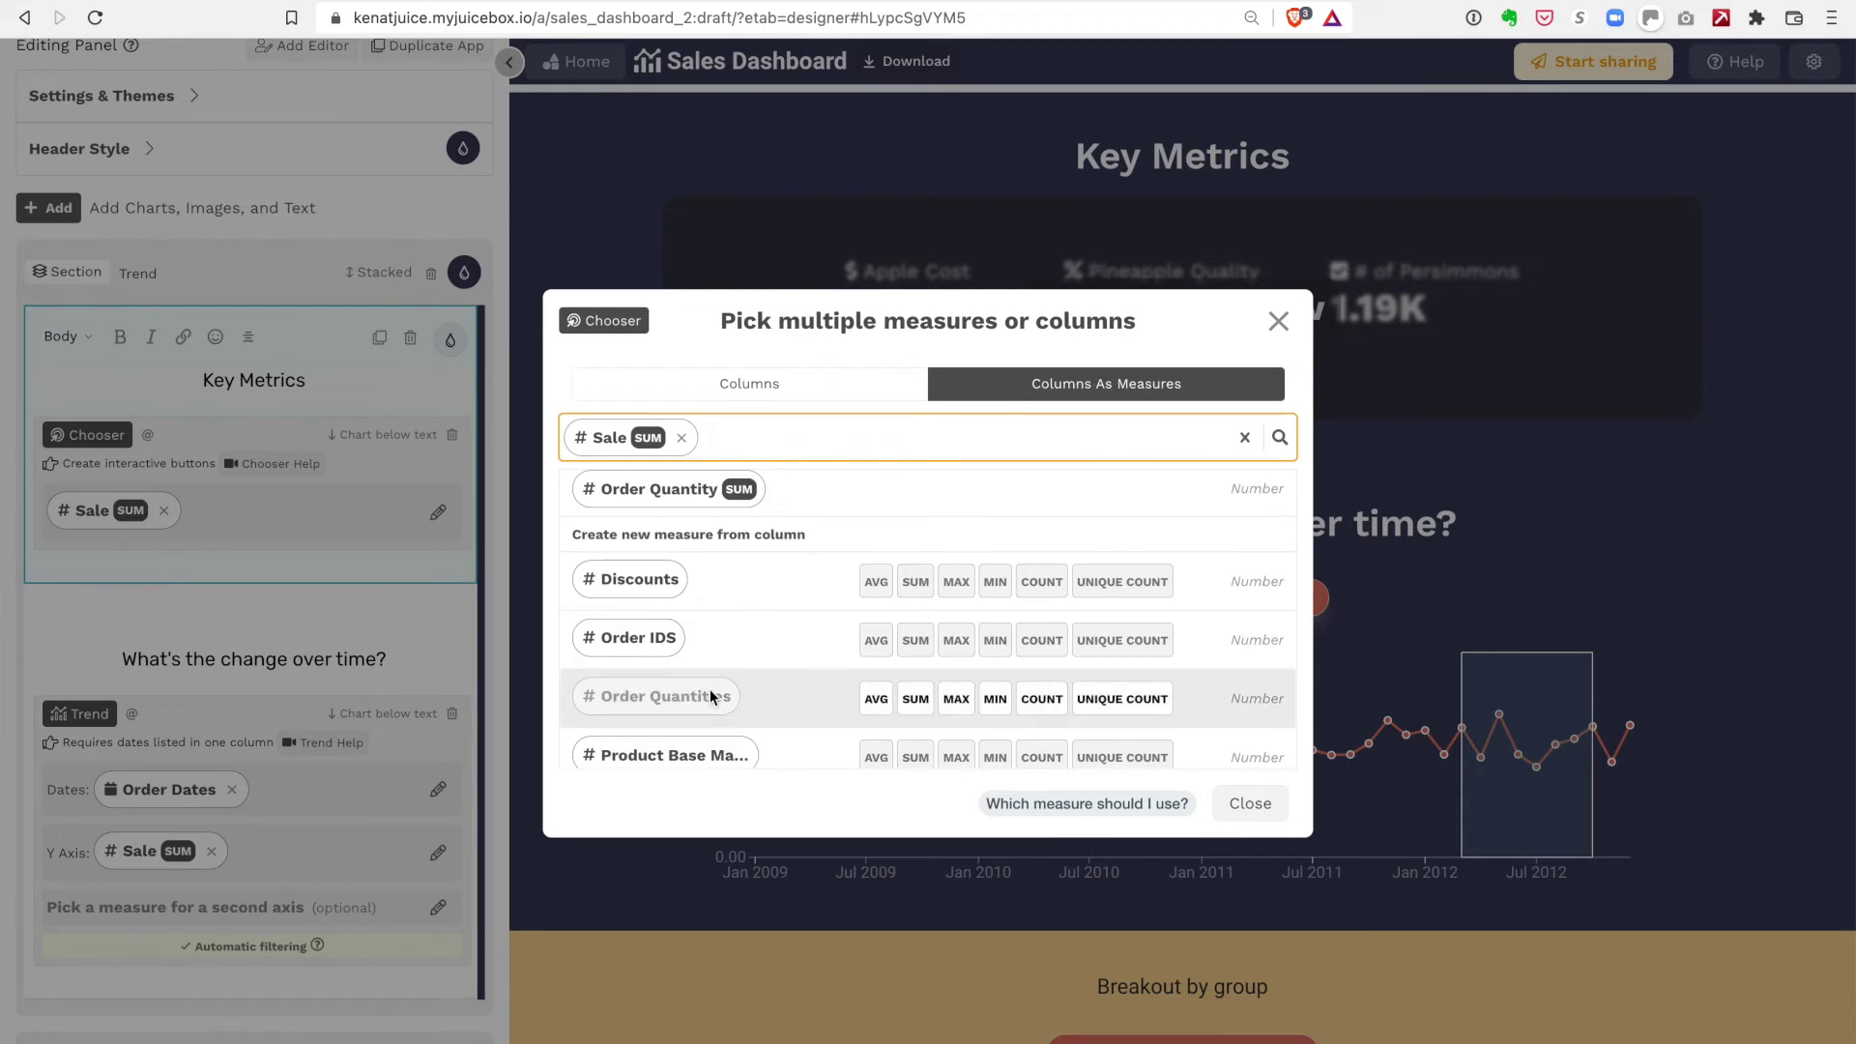
type("prof")
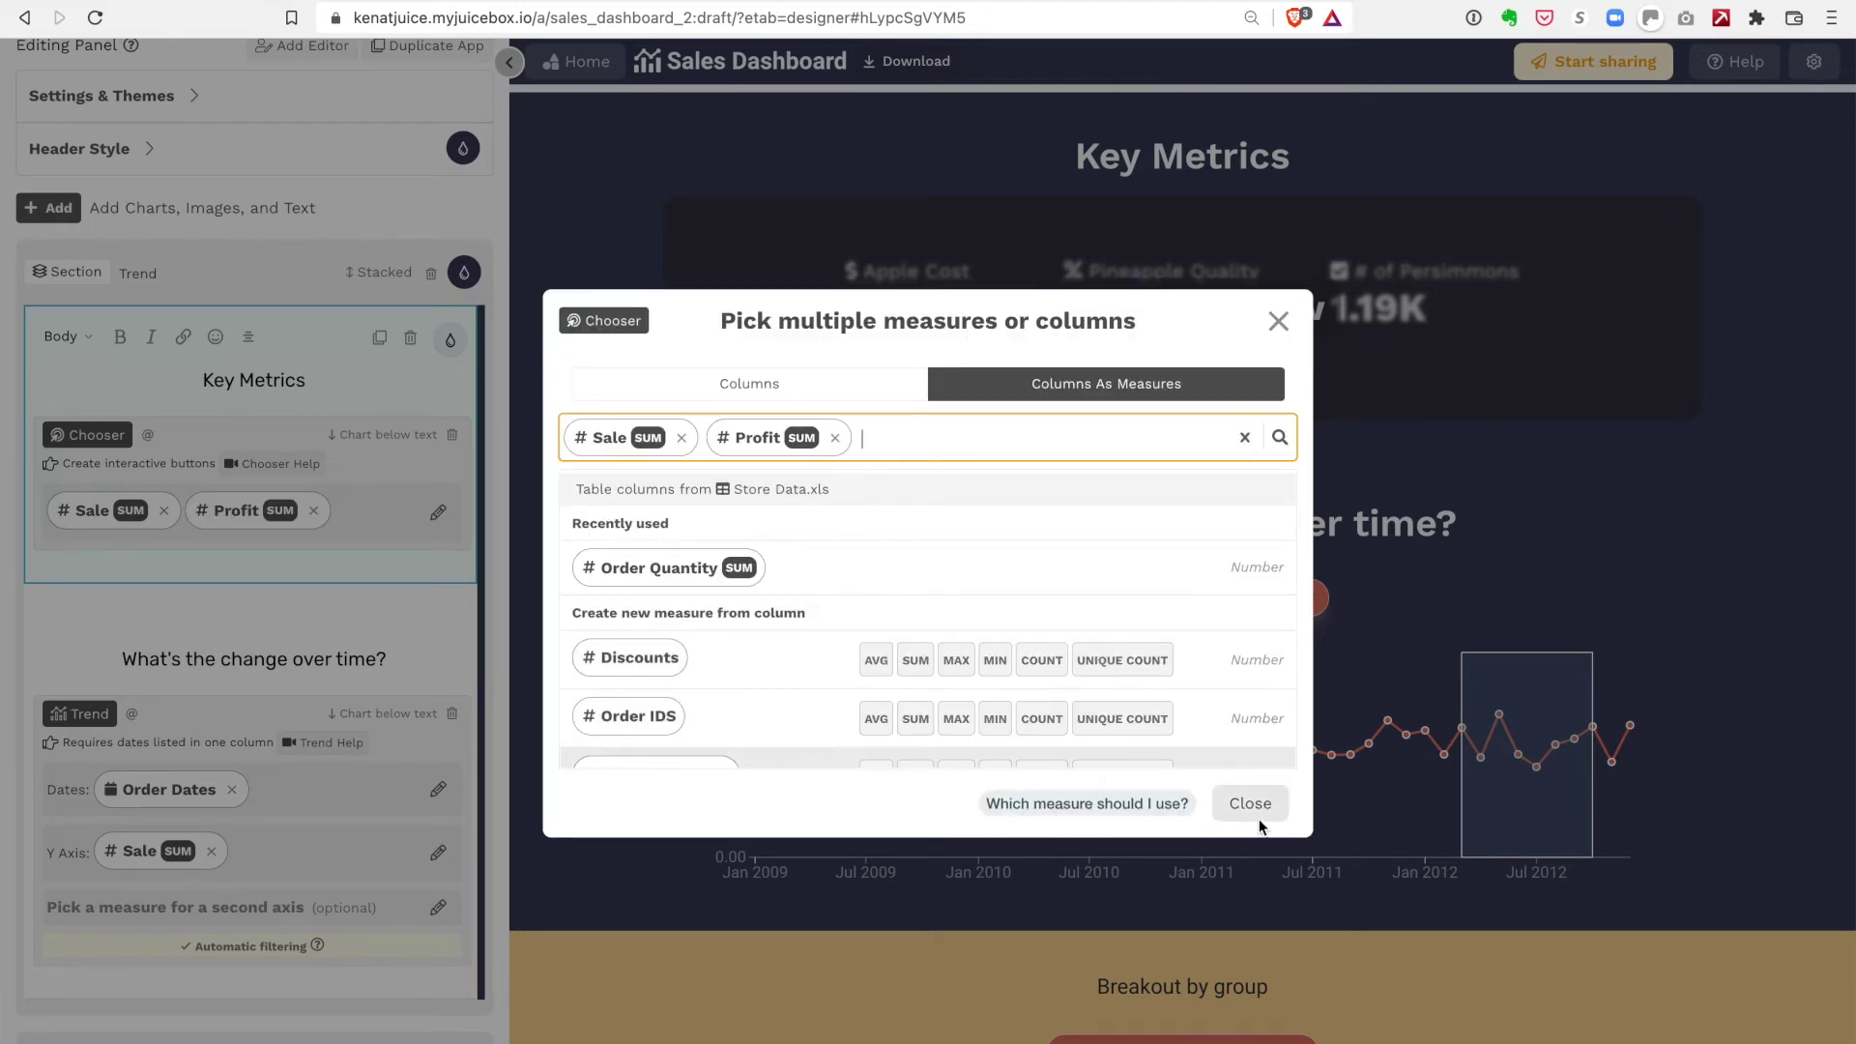
left_click(1252, 805)
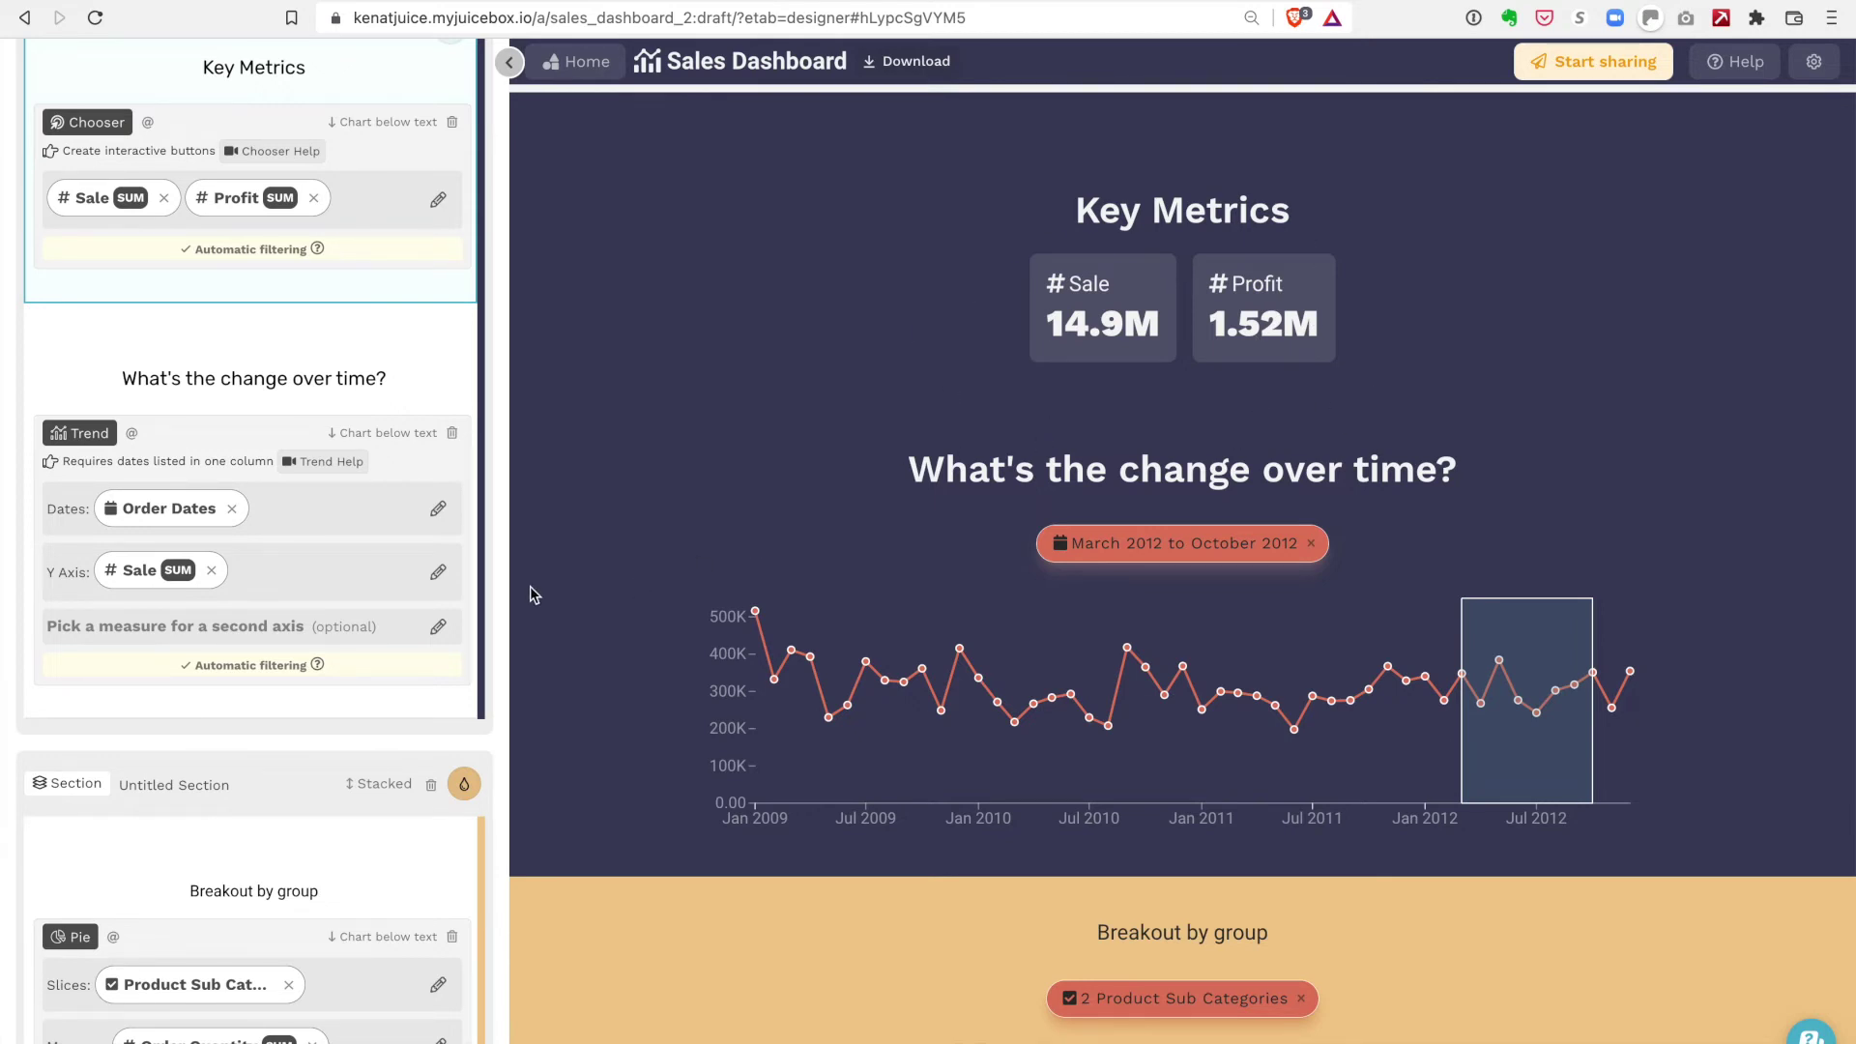
left_click(258, 570)
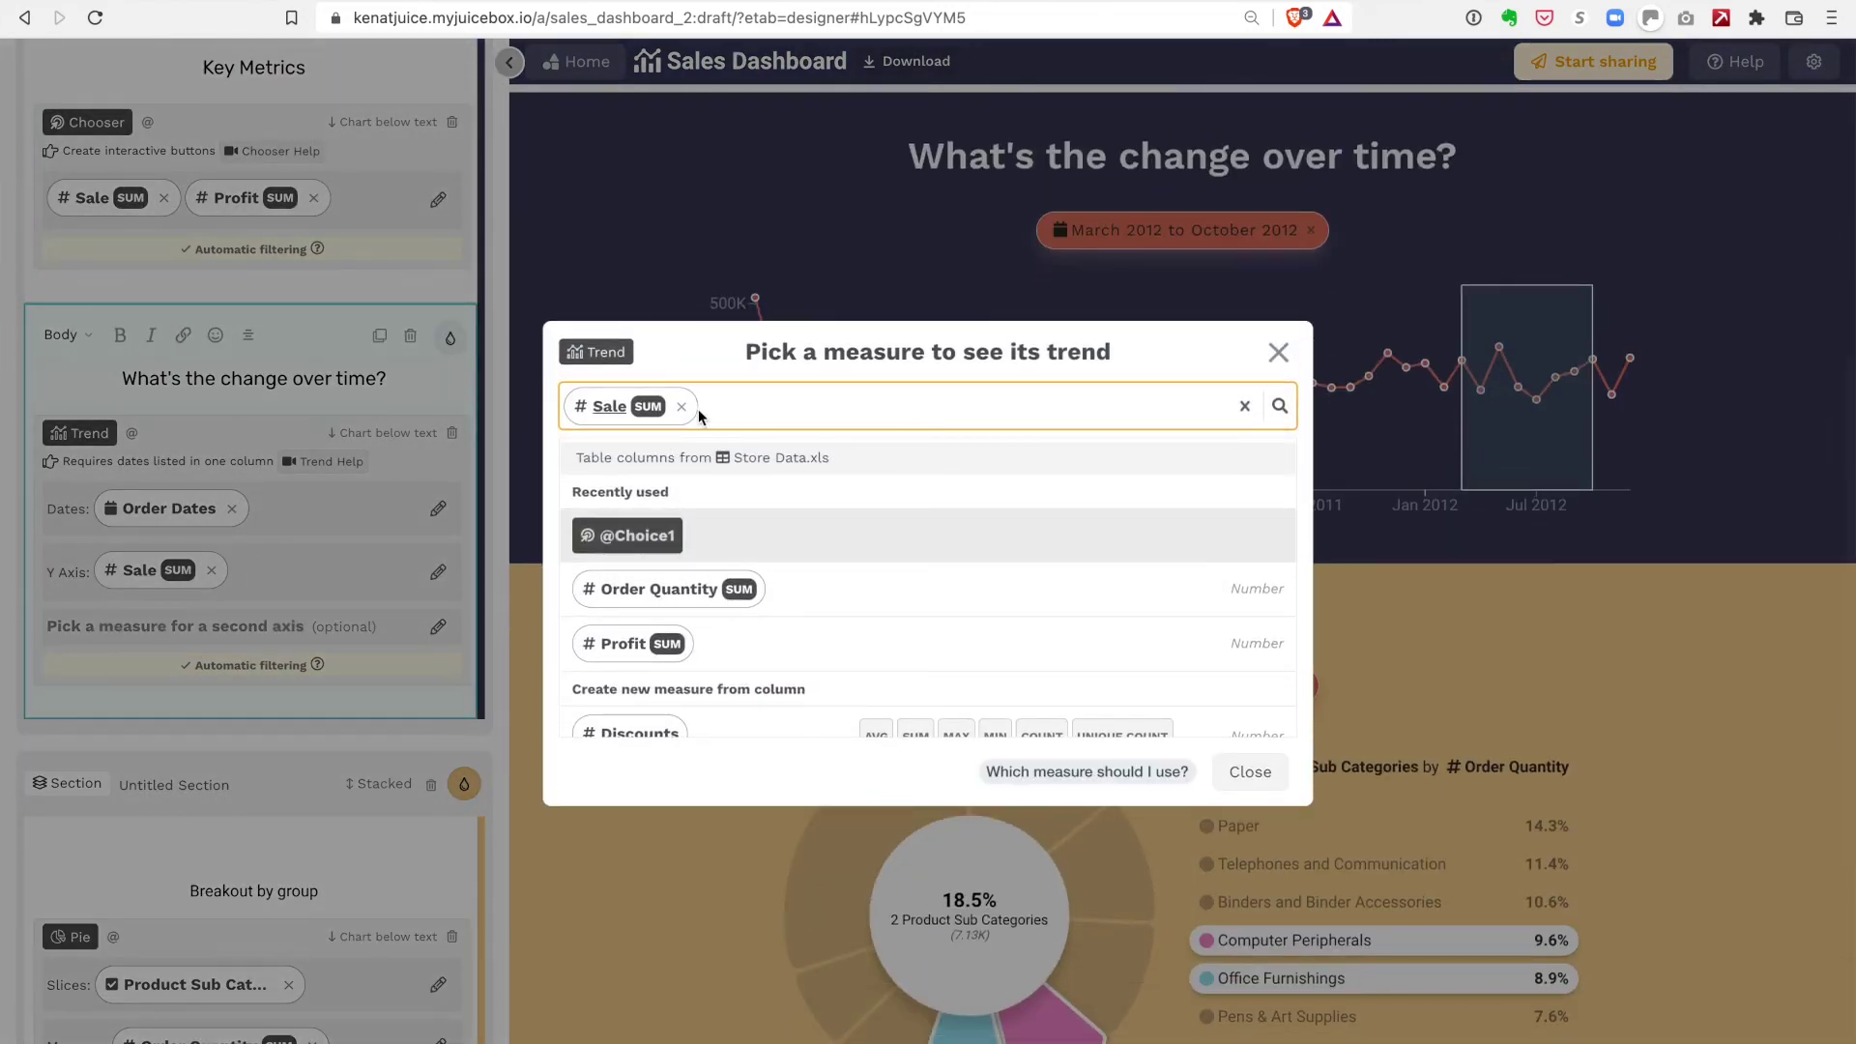
left_click(681, 407)
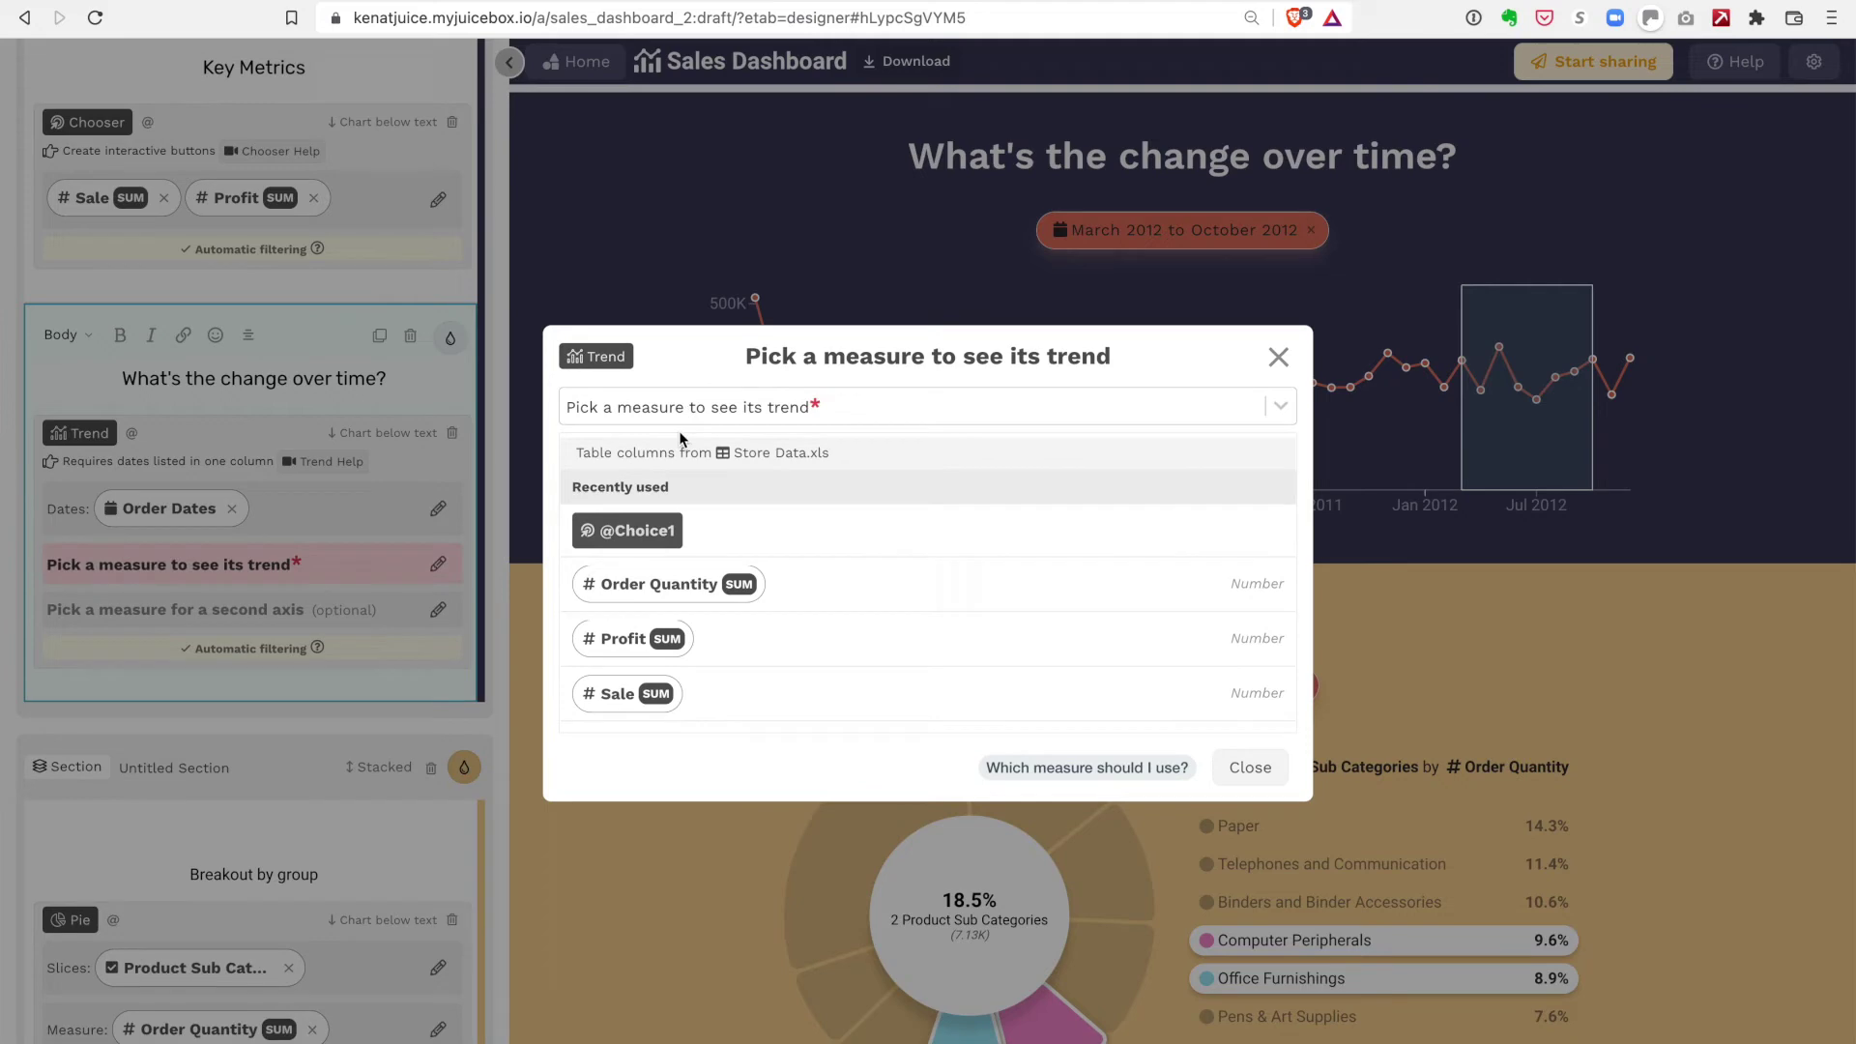
left_click(645, 532)
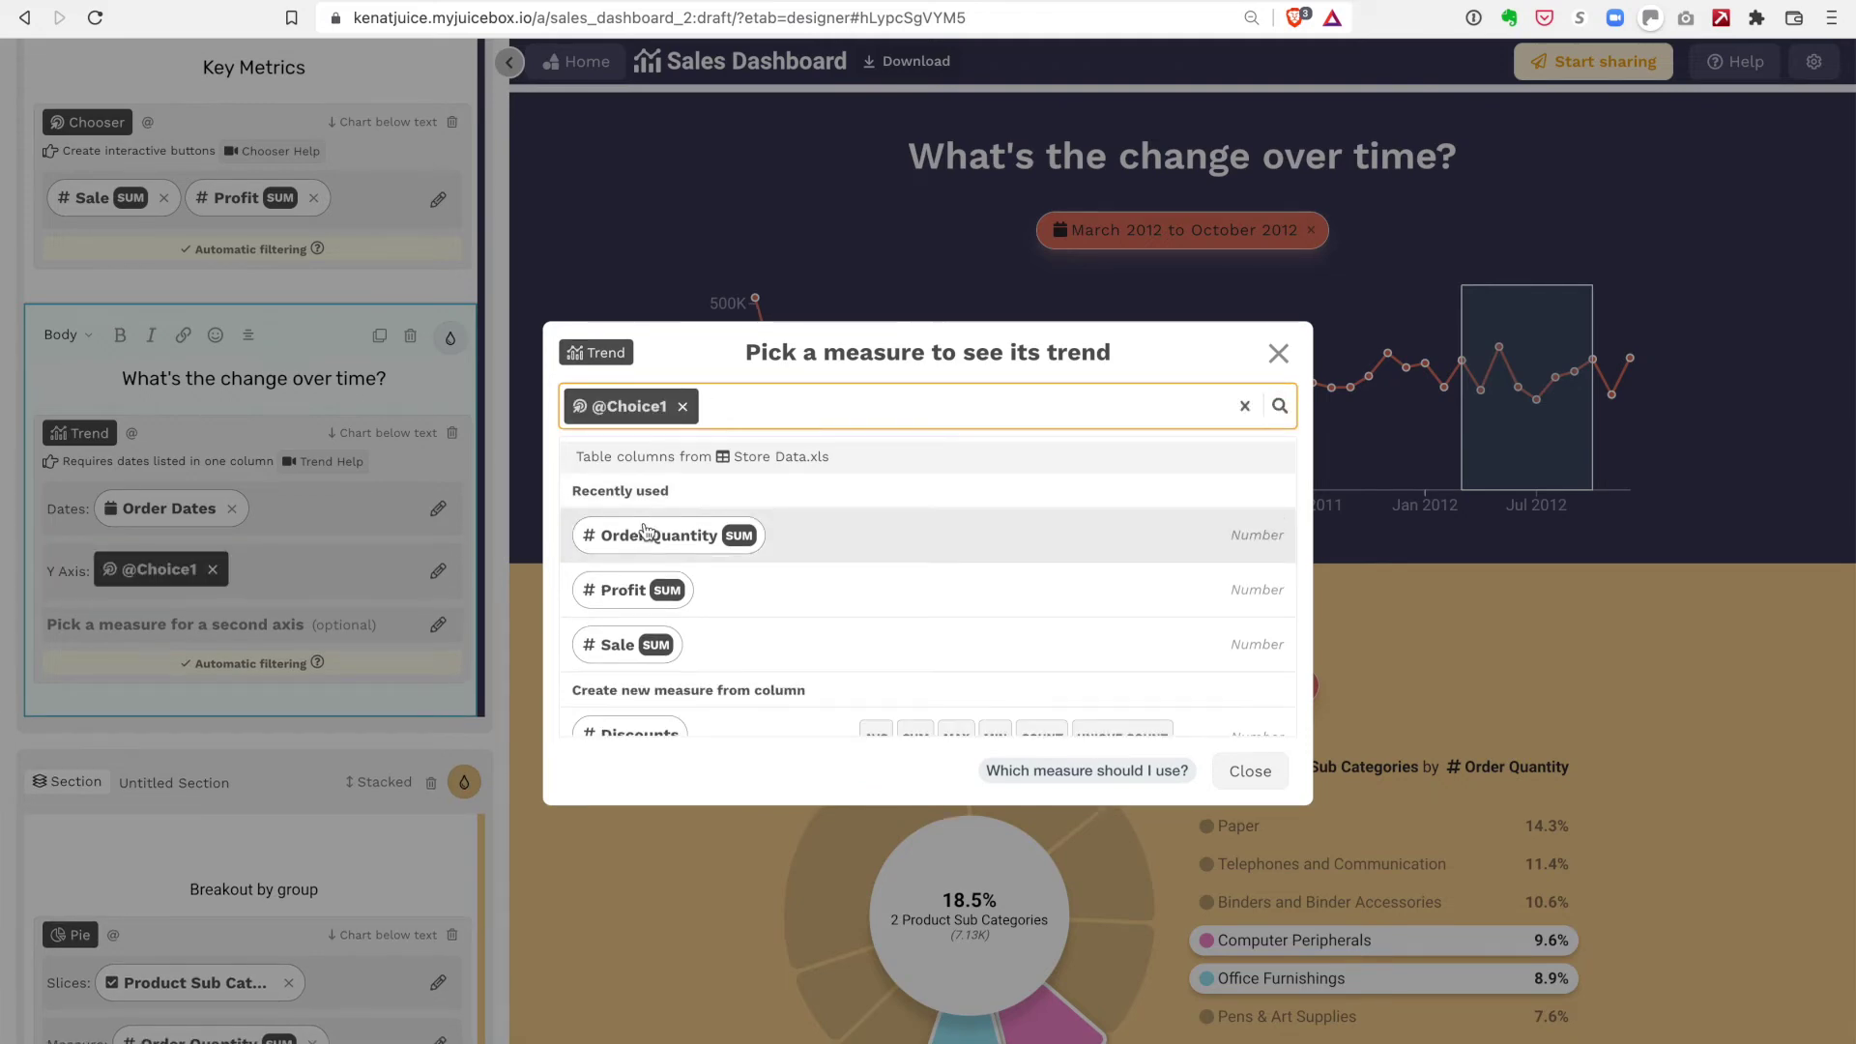
left_click(1247, 768)
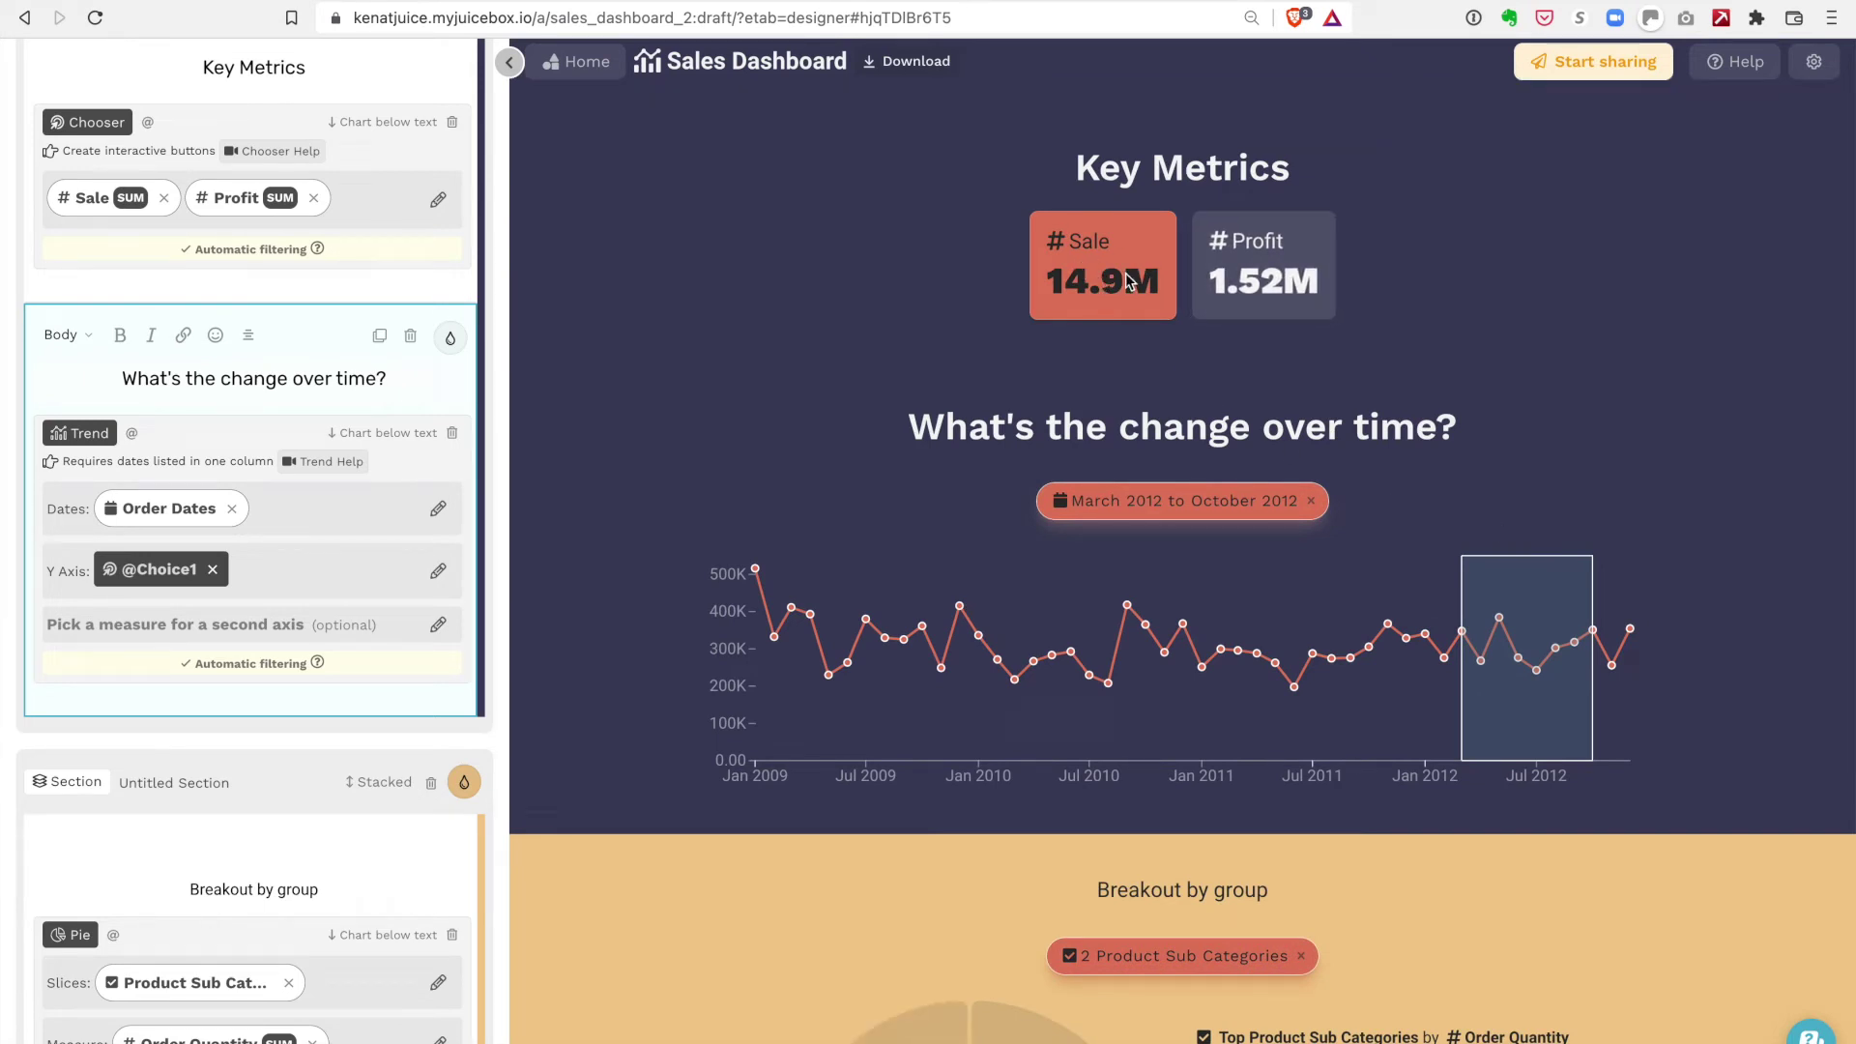
Preview the trend with Profit, return to Sale, and clear the March–October 2012 date filter.
left_click(1216, 280)
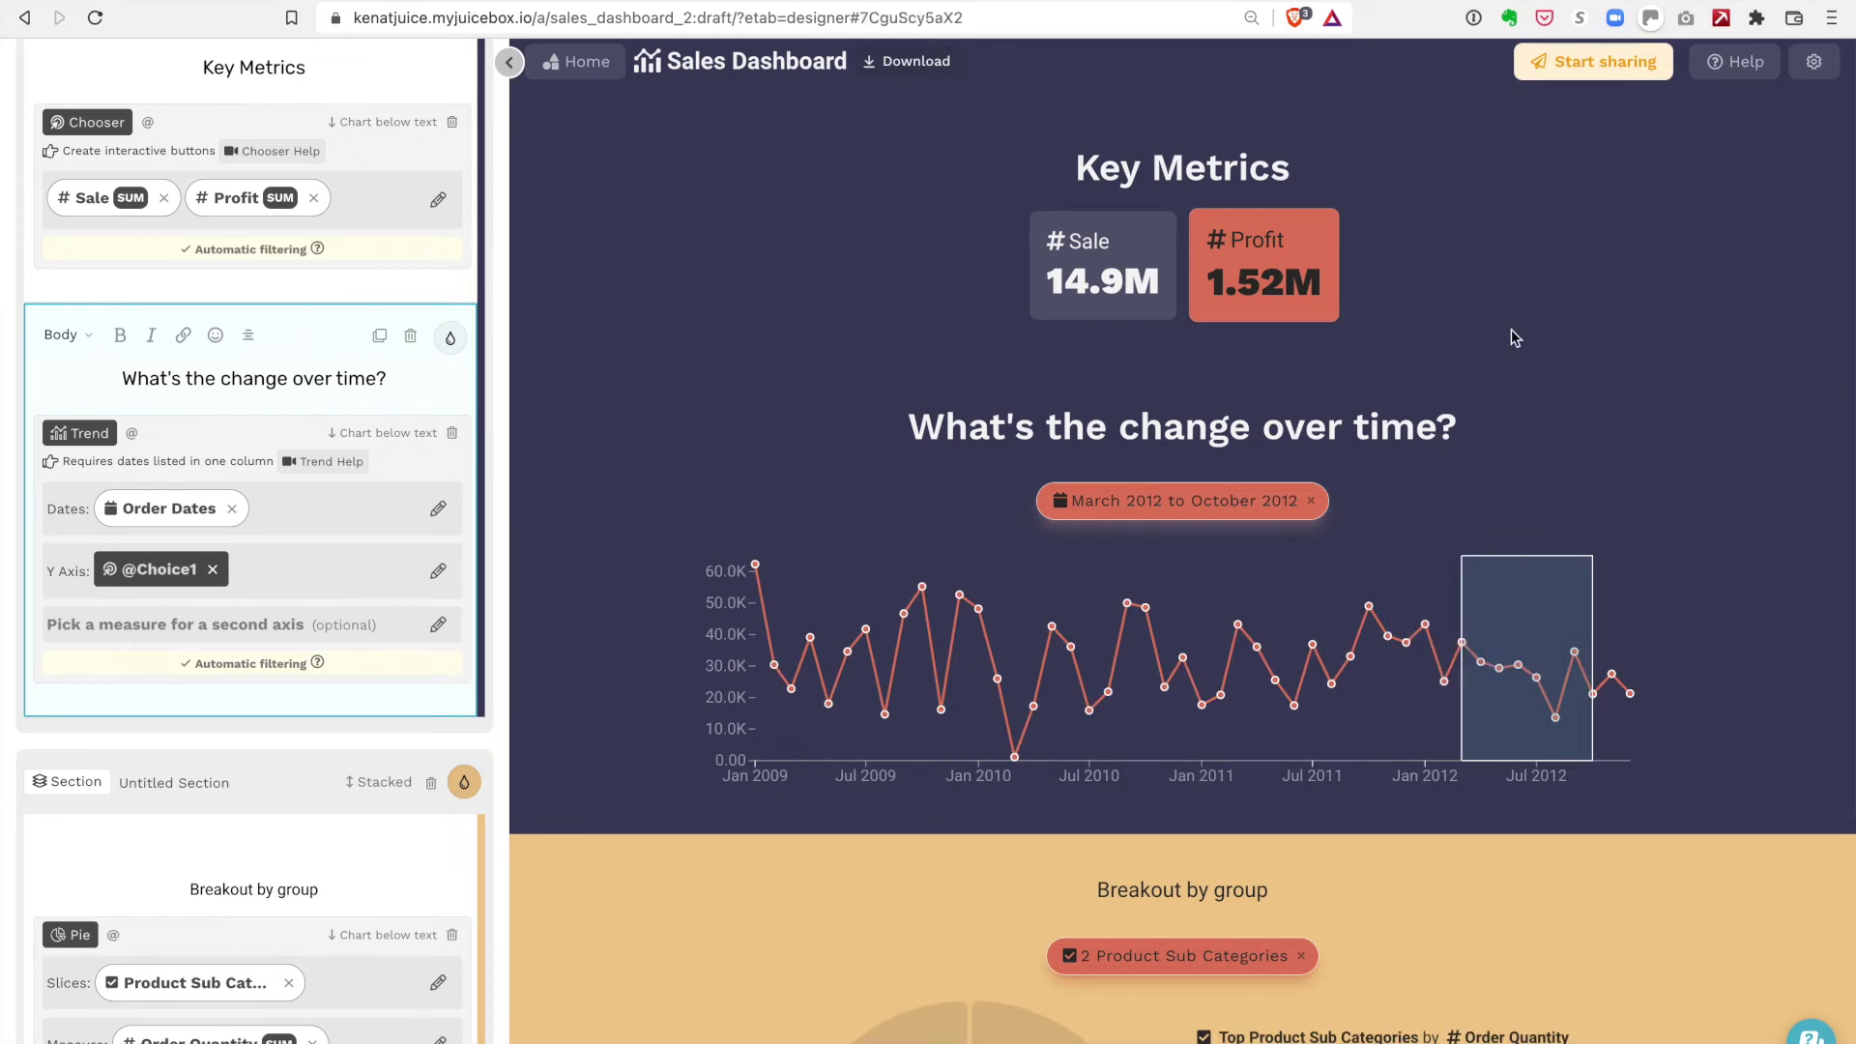
left_click(1131, 288)
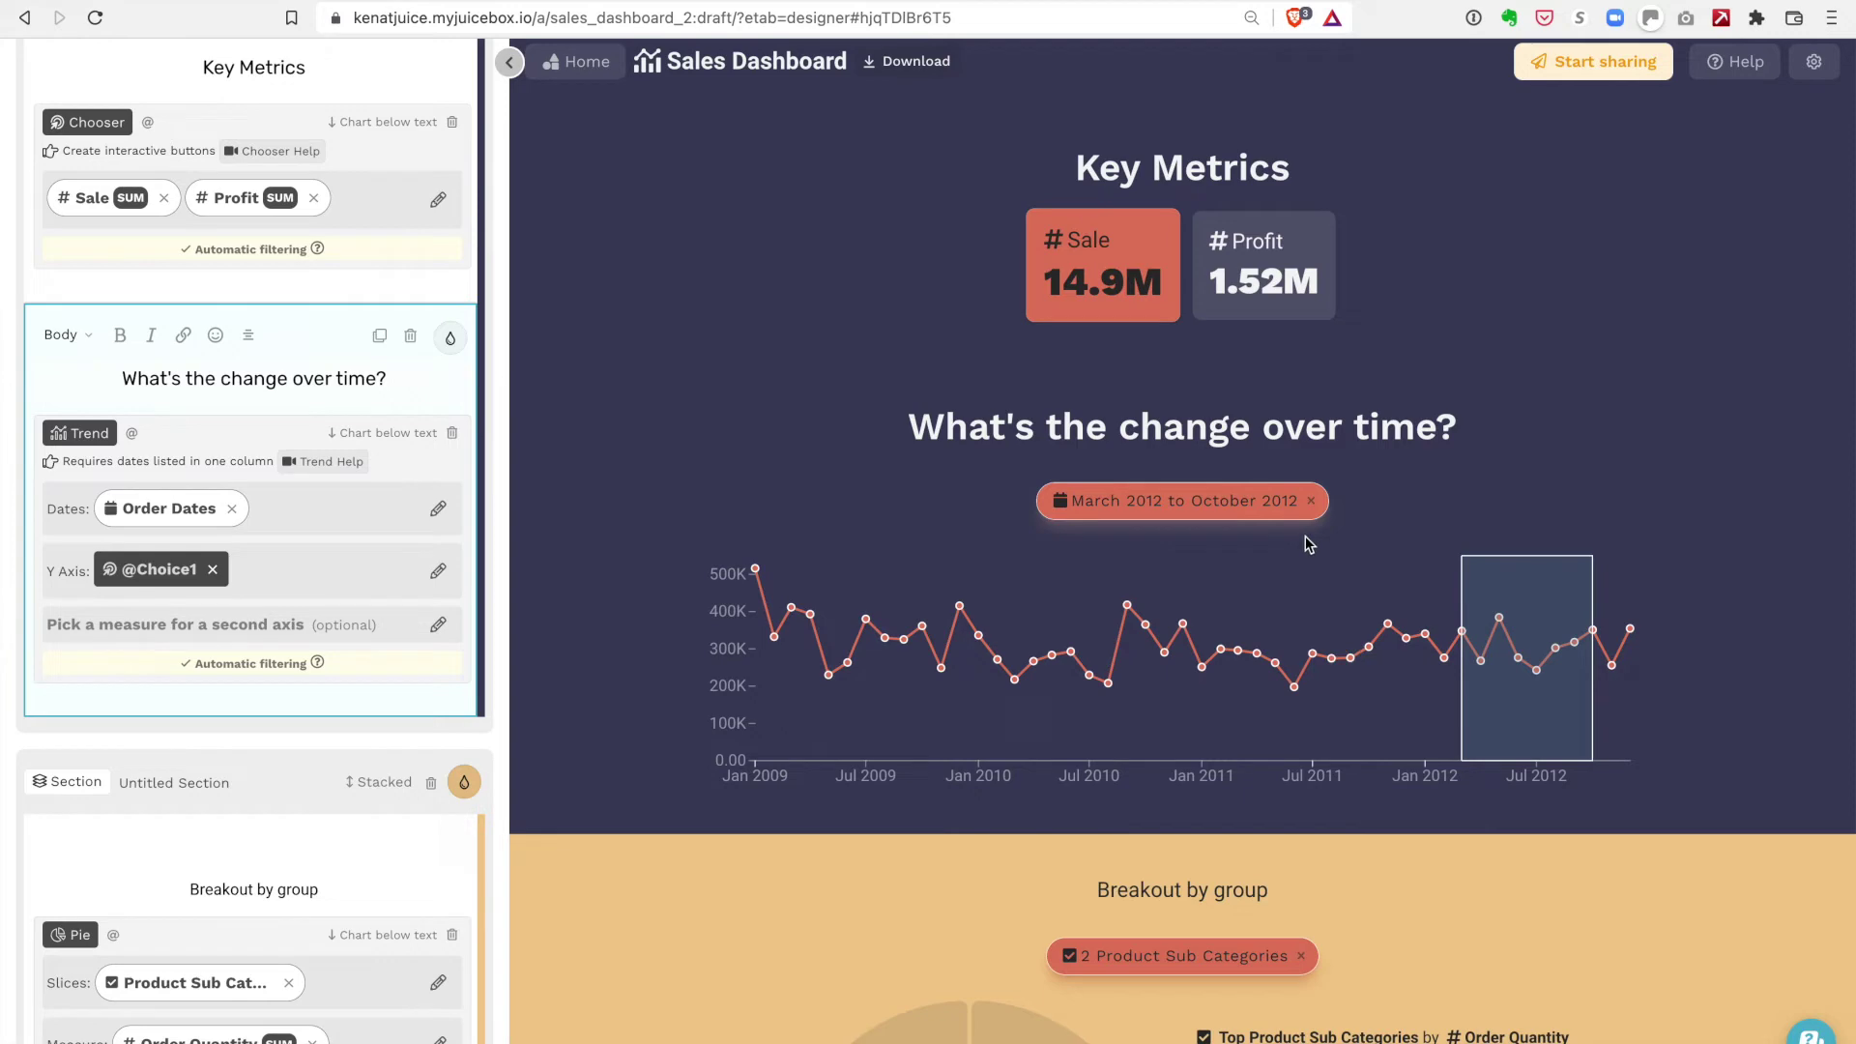
left_click(1311, 501)
Scroll through the dashboard to review the January 2009–December 2012 trend.
scroll(1671, 711, "down", 5)
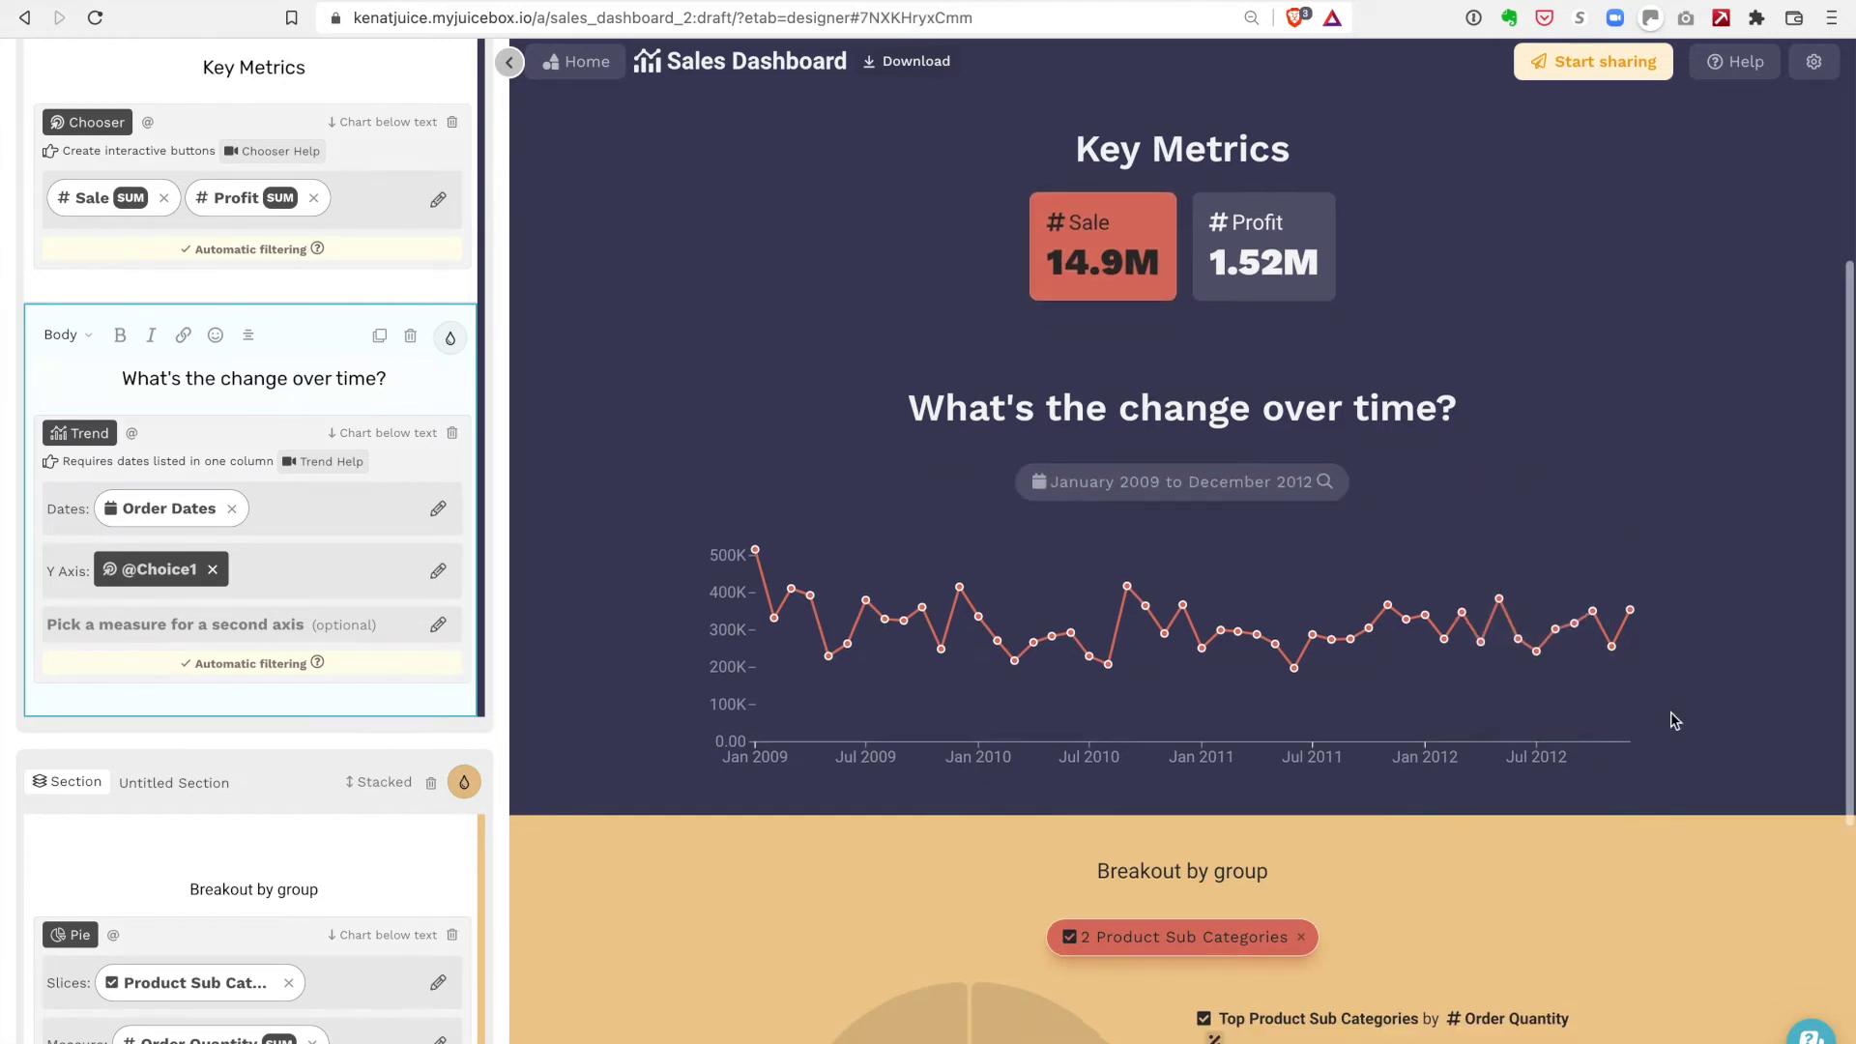
scroll(1671, 713, "up", 10)
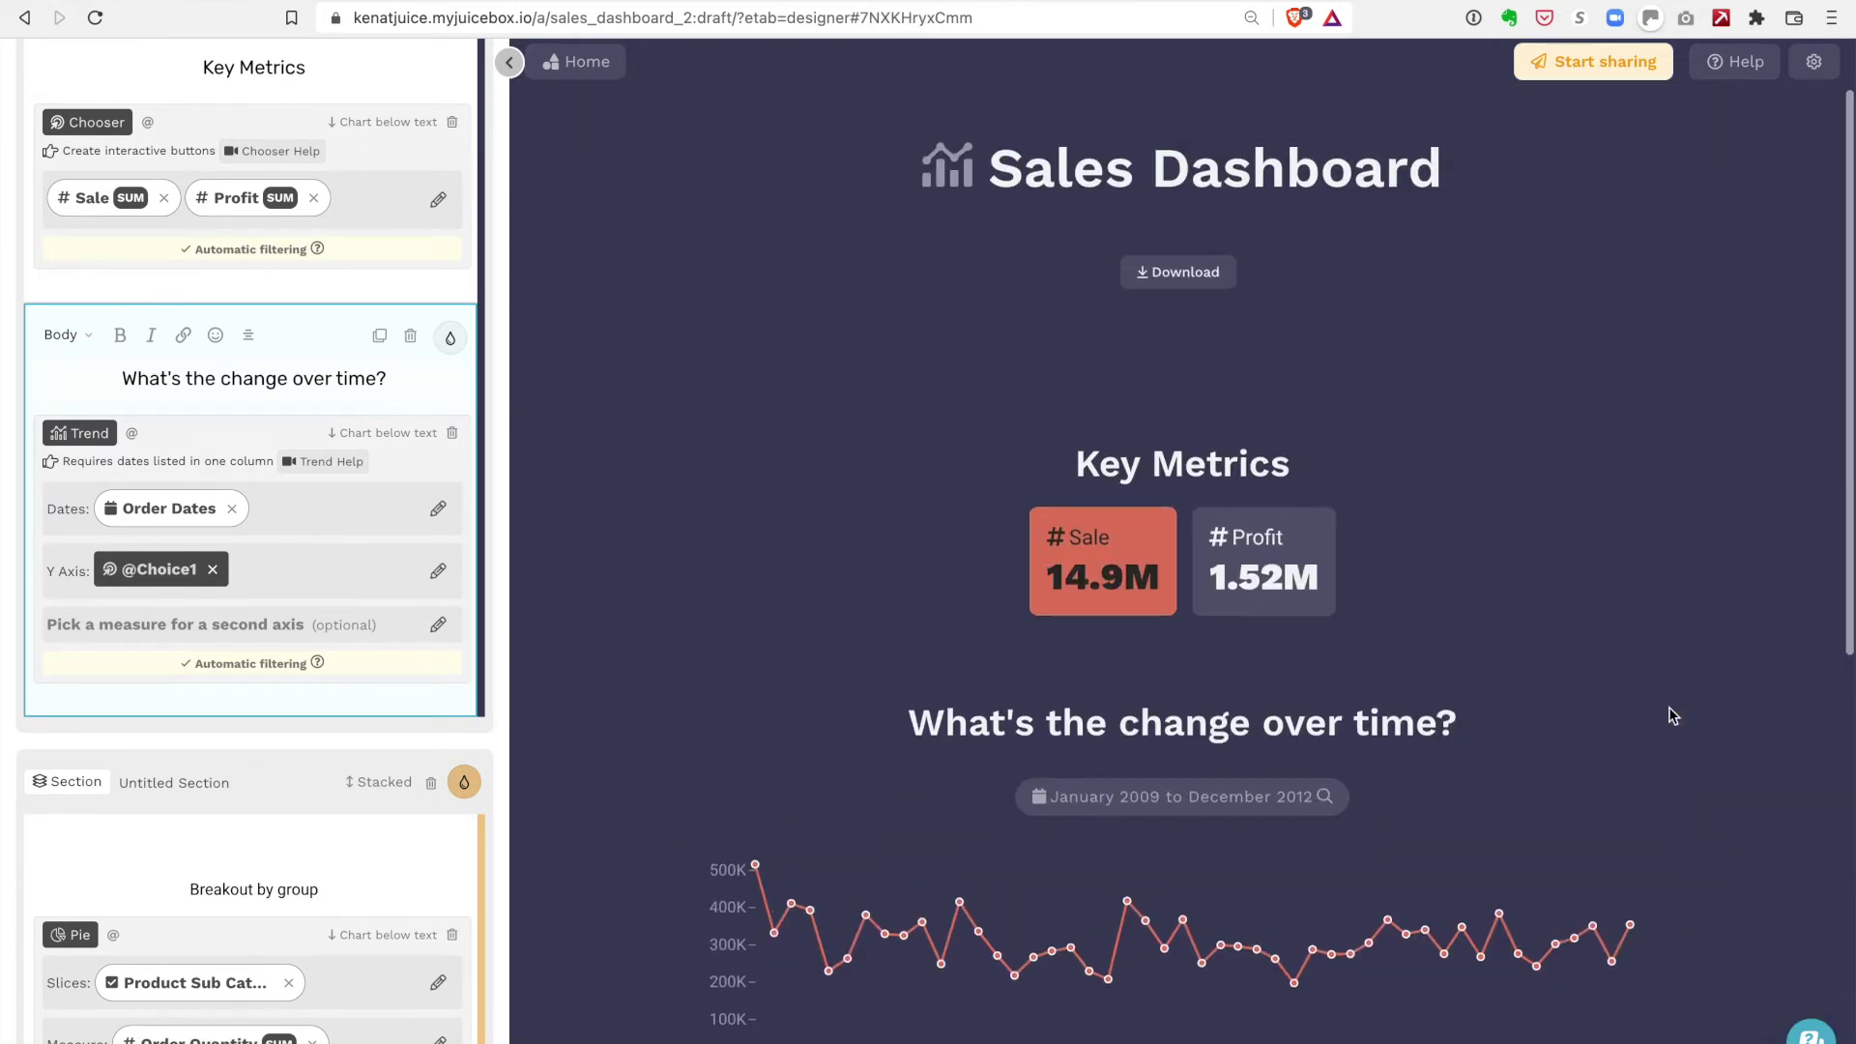
scroll(1670, 713, "down", 8)
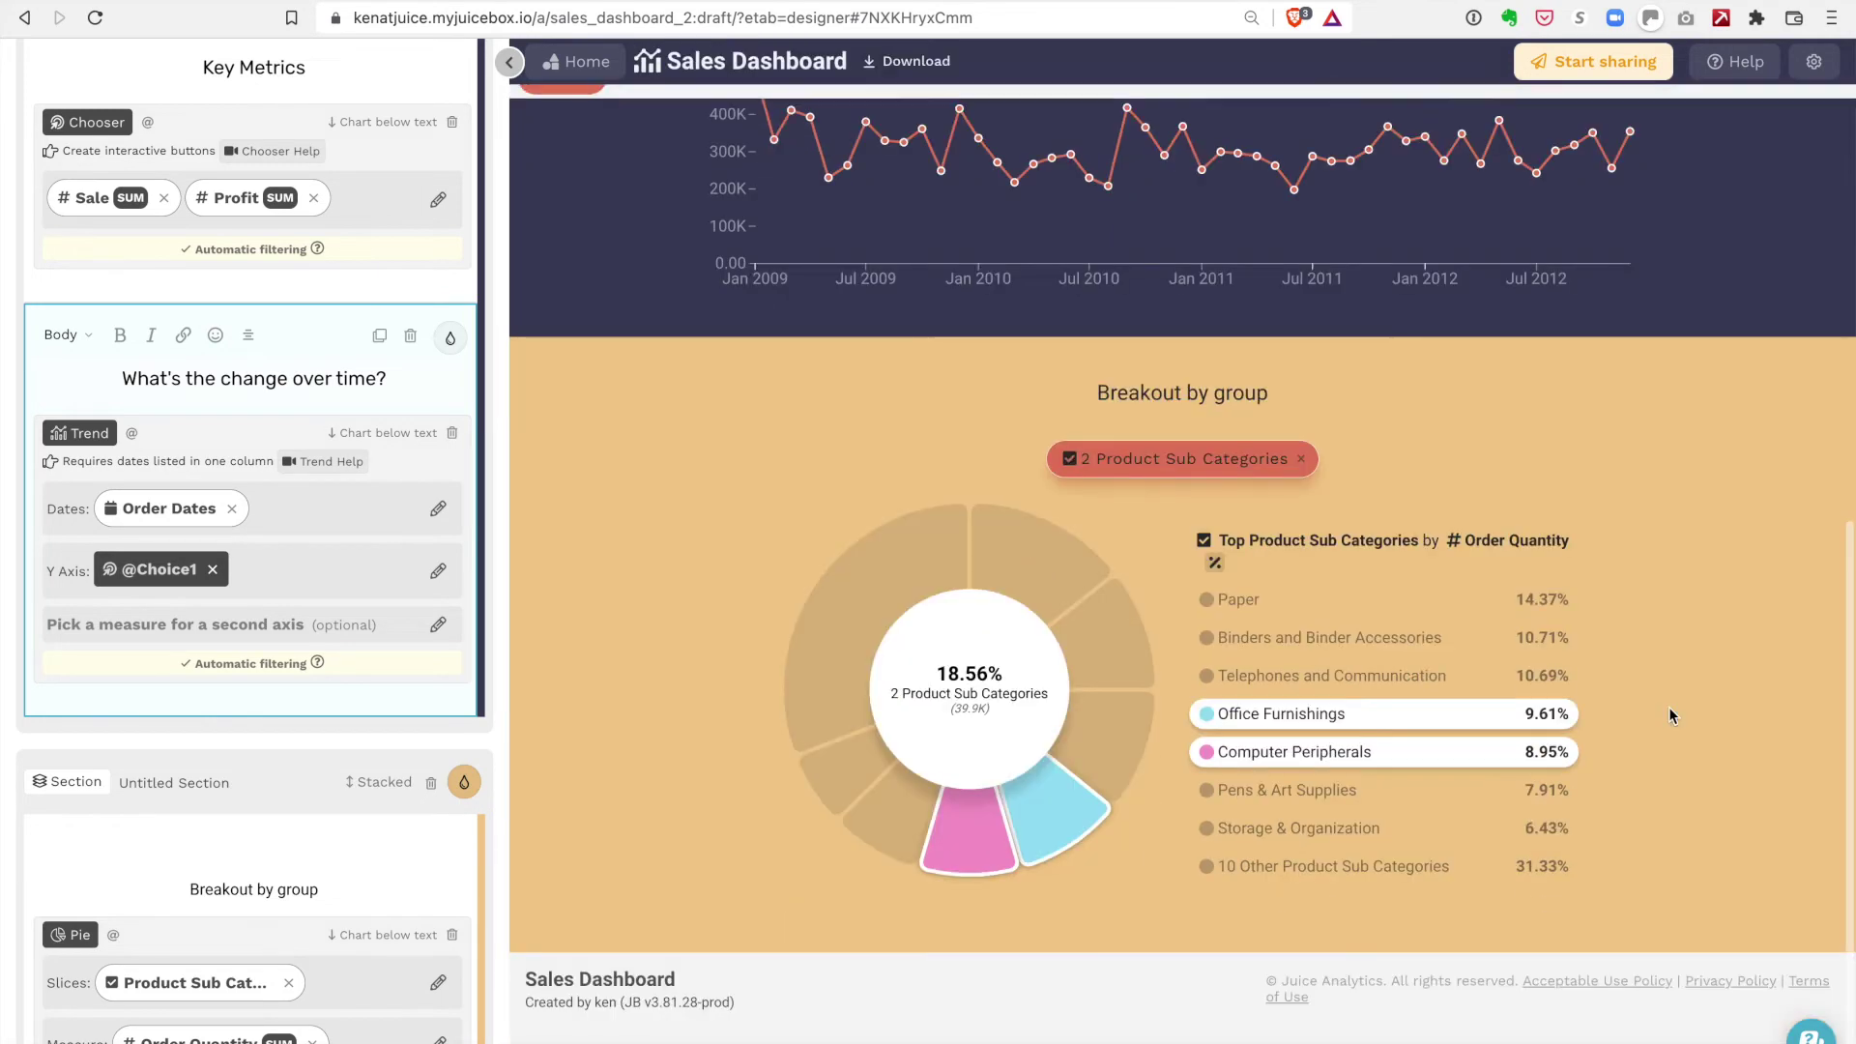
scroll(1670, 715, "up", 5)
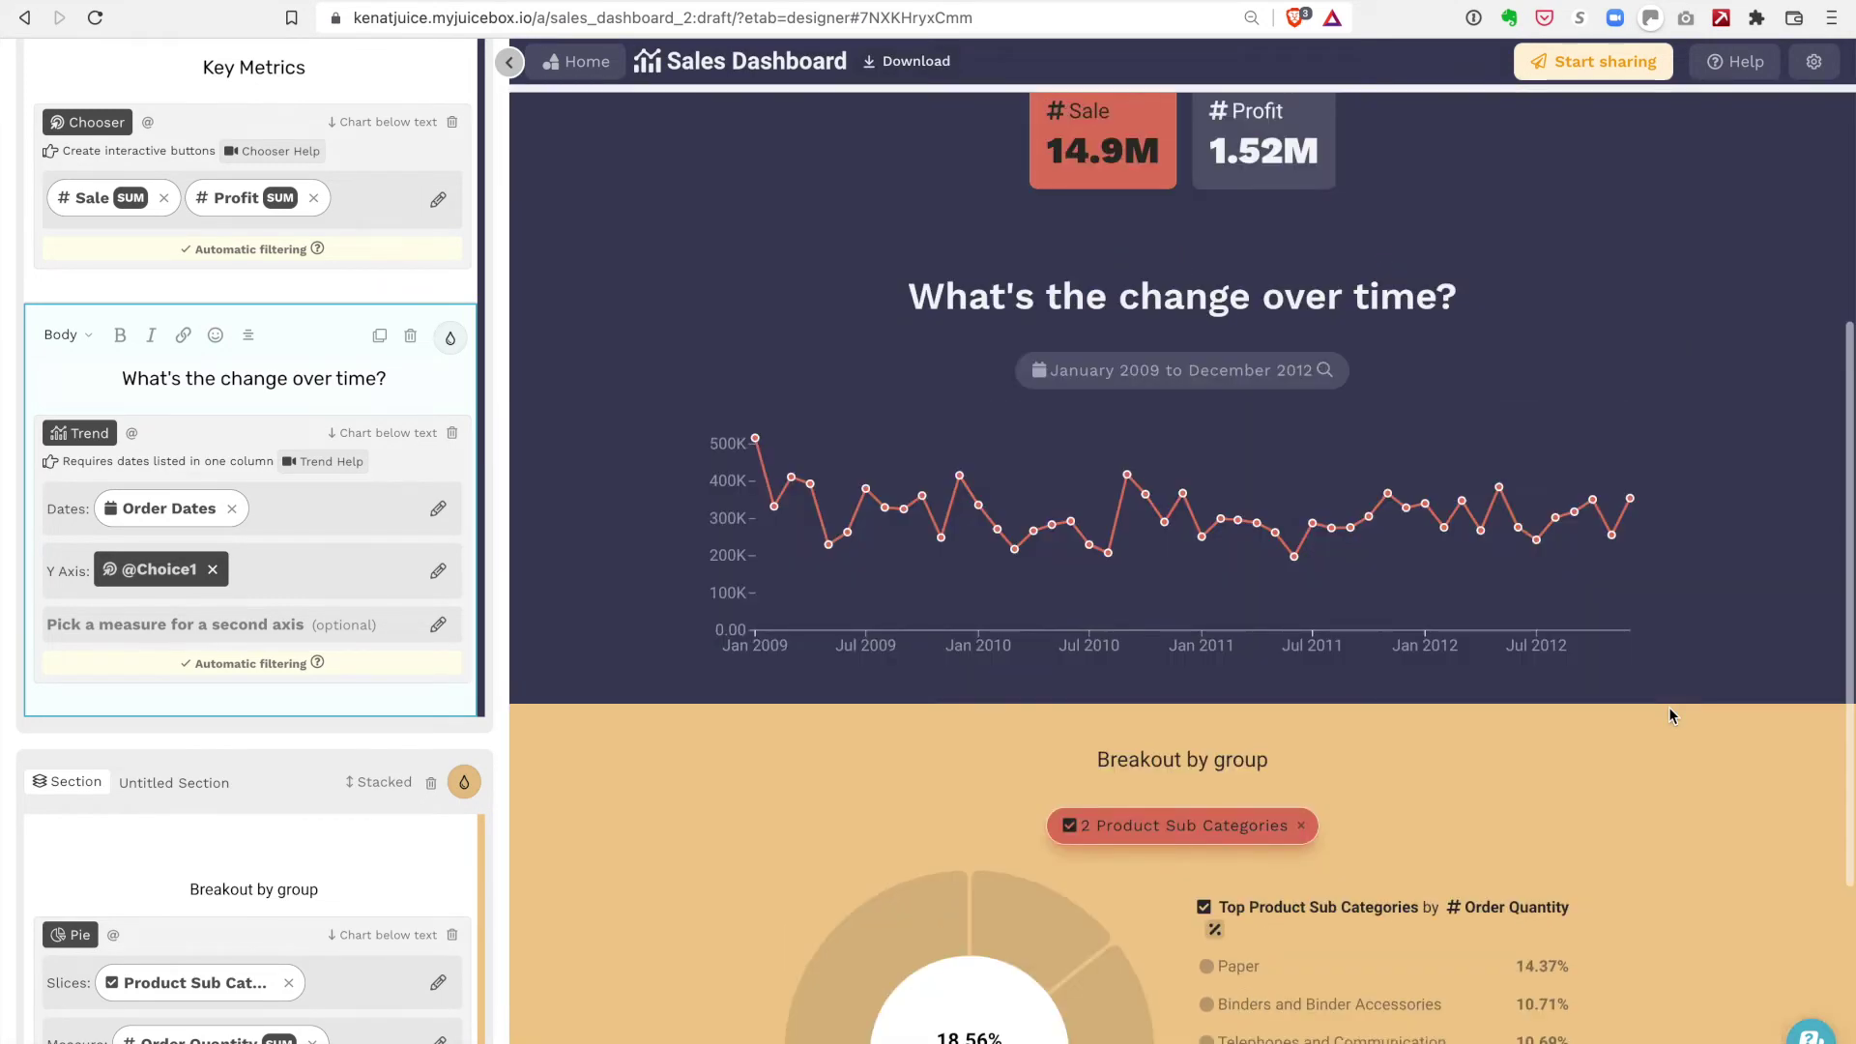
scroll(1484, 630, "up", 3)
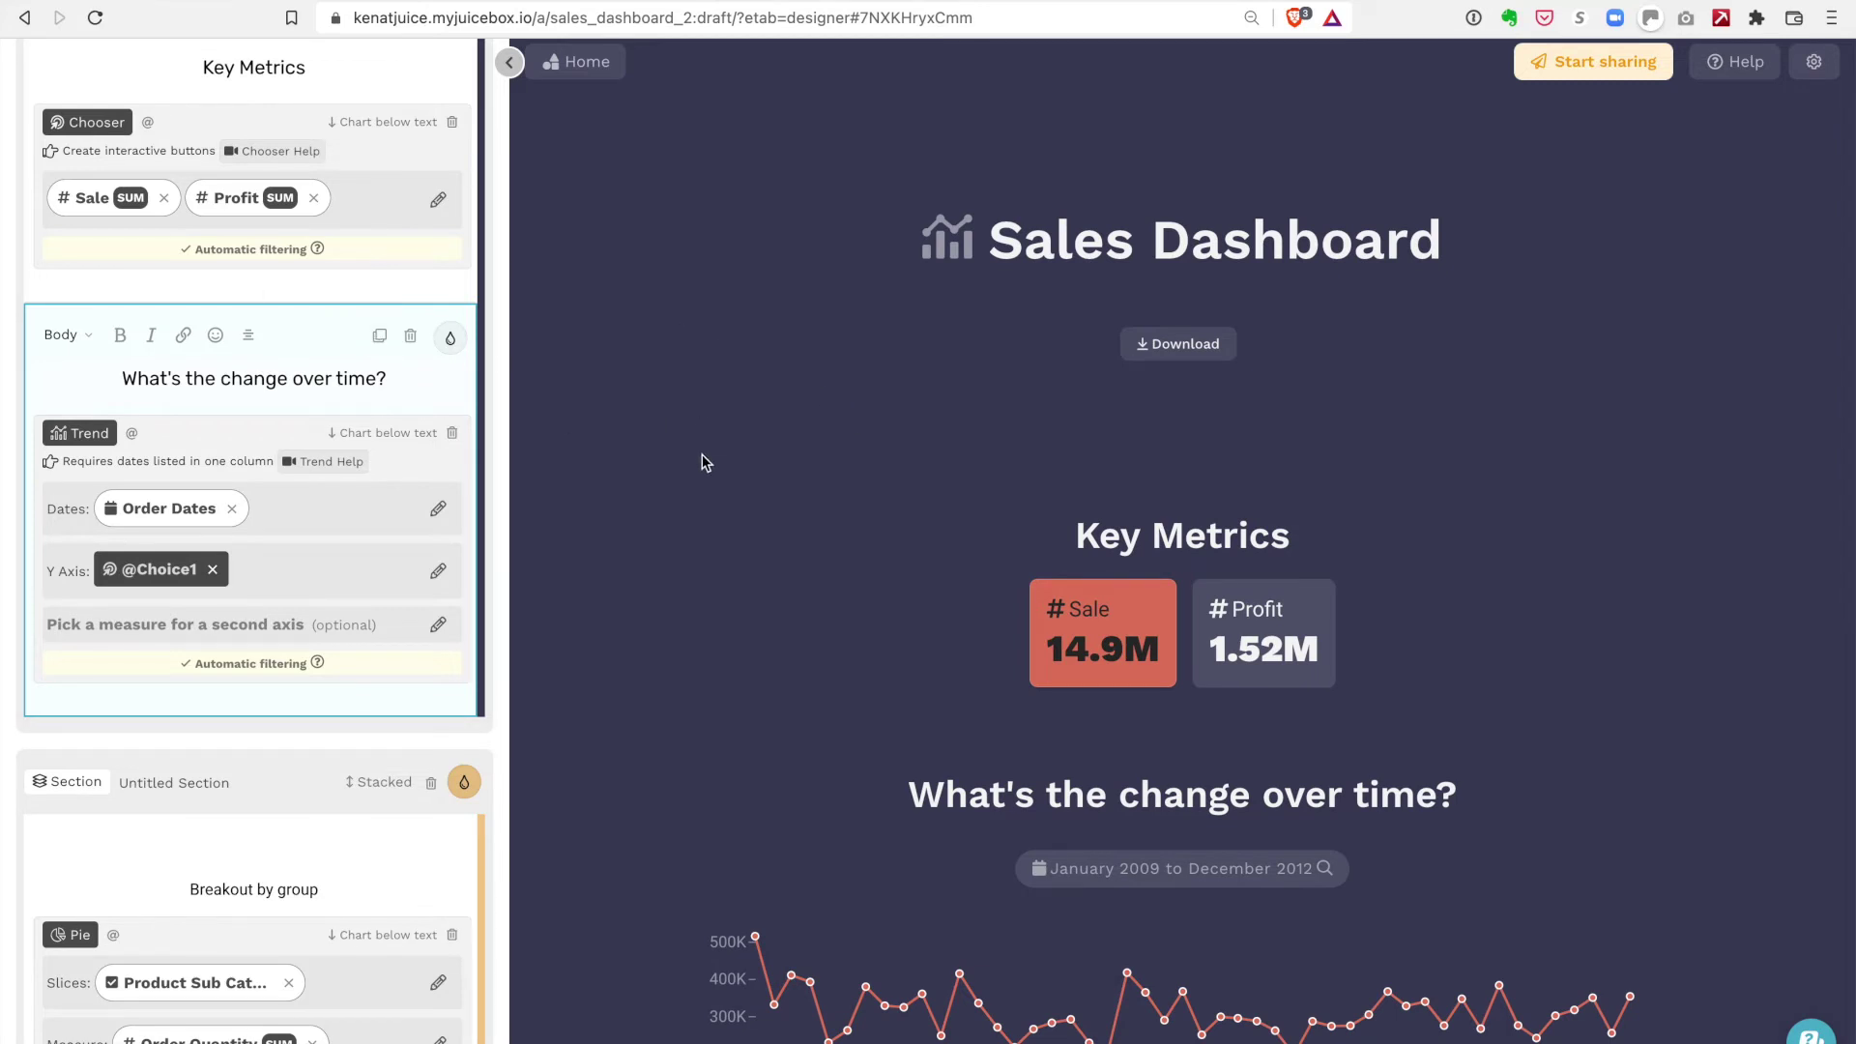
scroll(702, 462, "down", 3)
scroll(702, 461, "up", 2)
Apply the blue, beige and mint color theme from Settings & Themes.
scroll(382, 387, "up", 3)
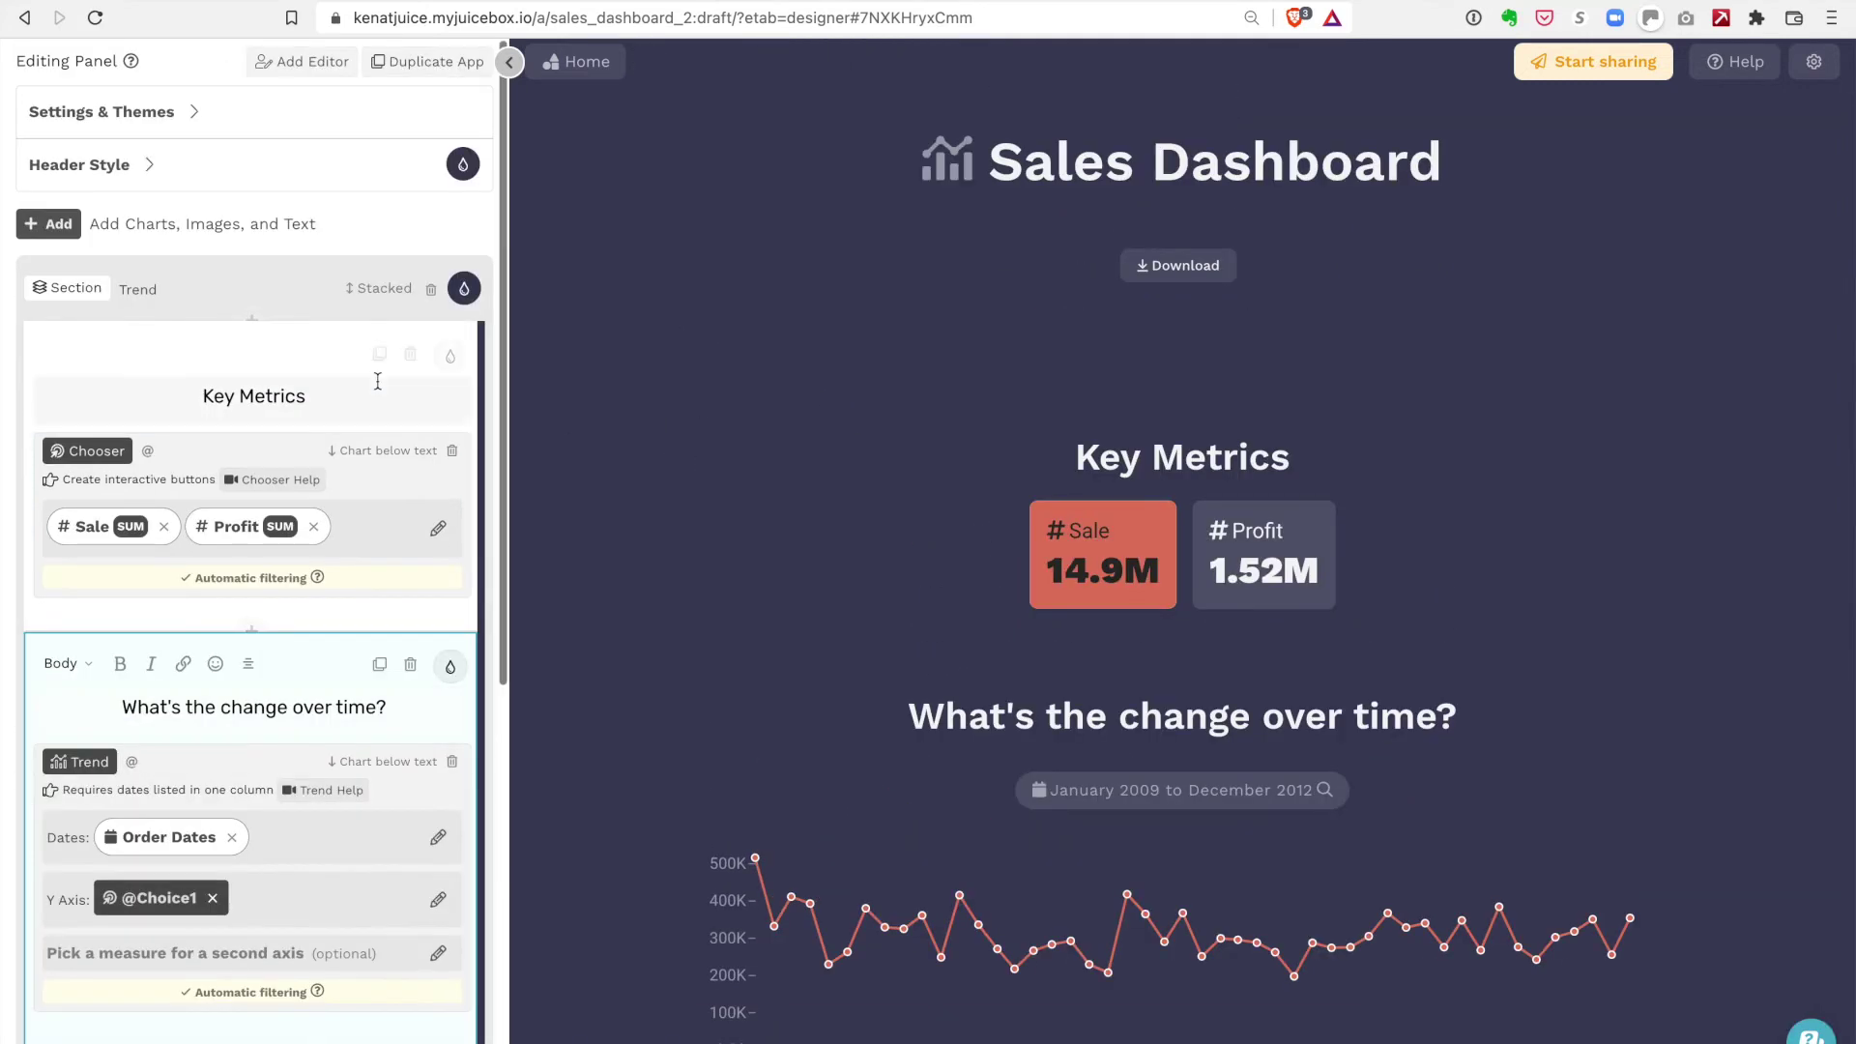
left_click(186, 121)
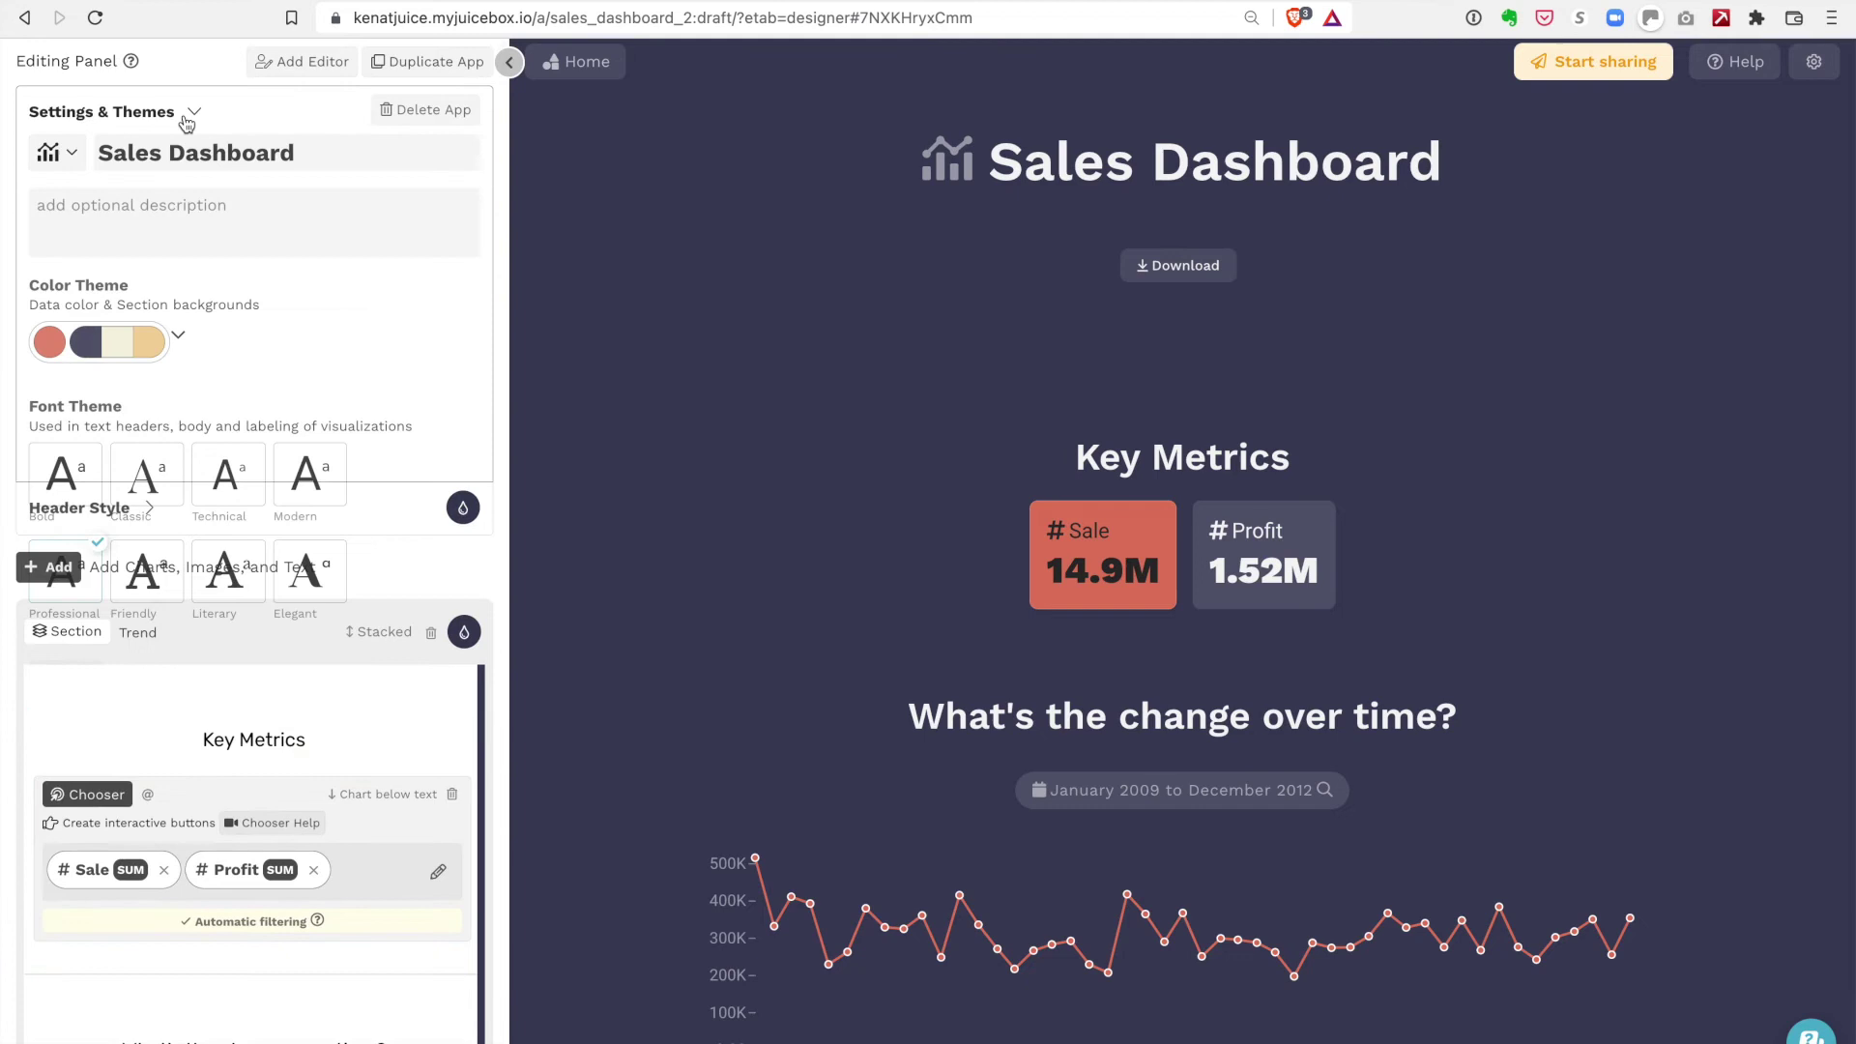
left_click(181, 342)
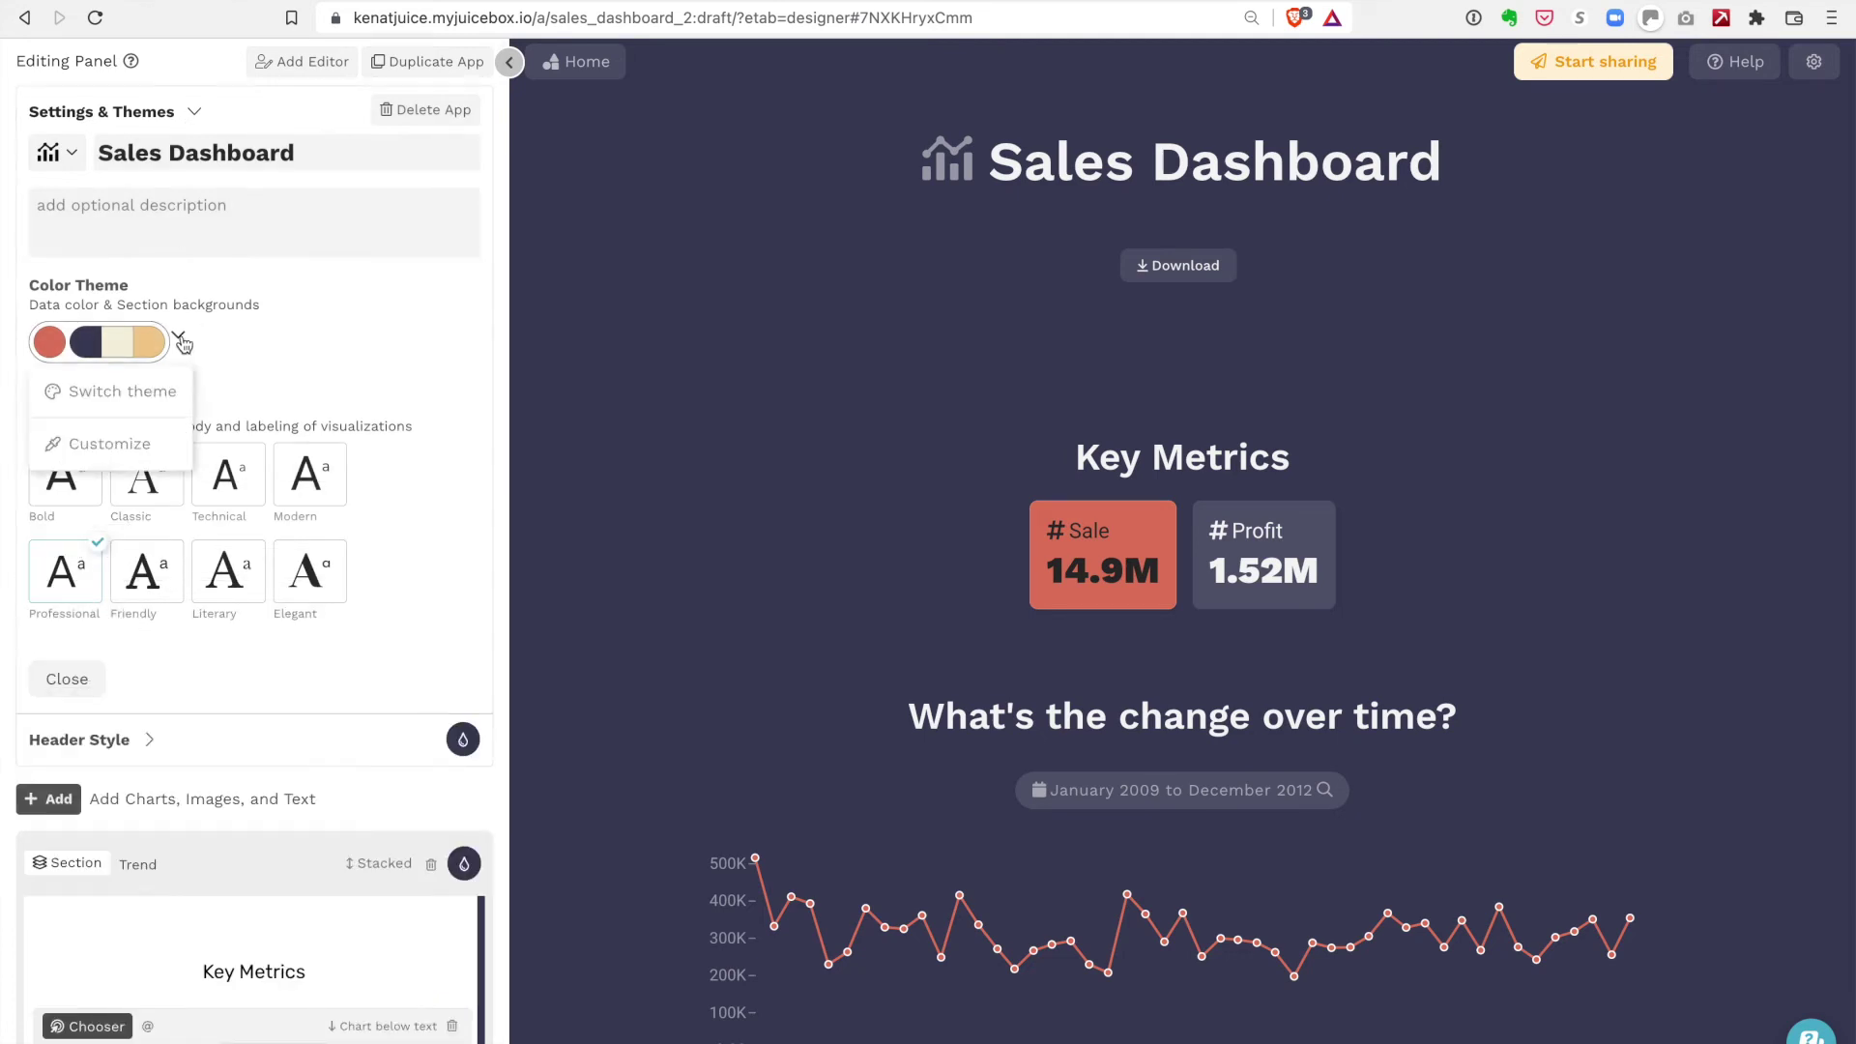
left_click(150, 389)
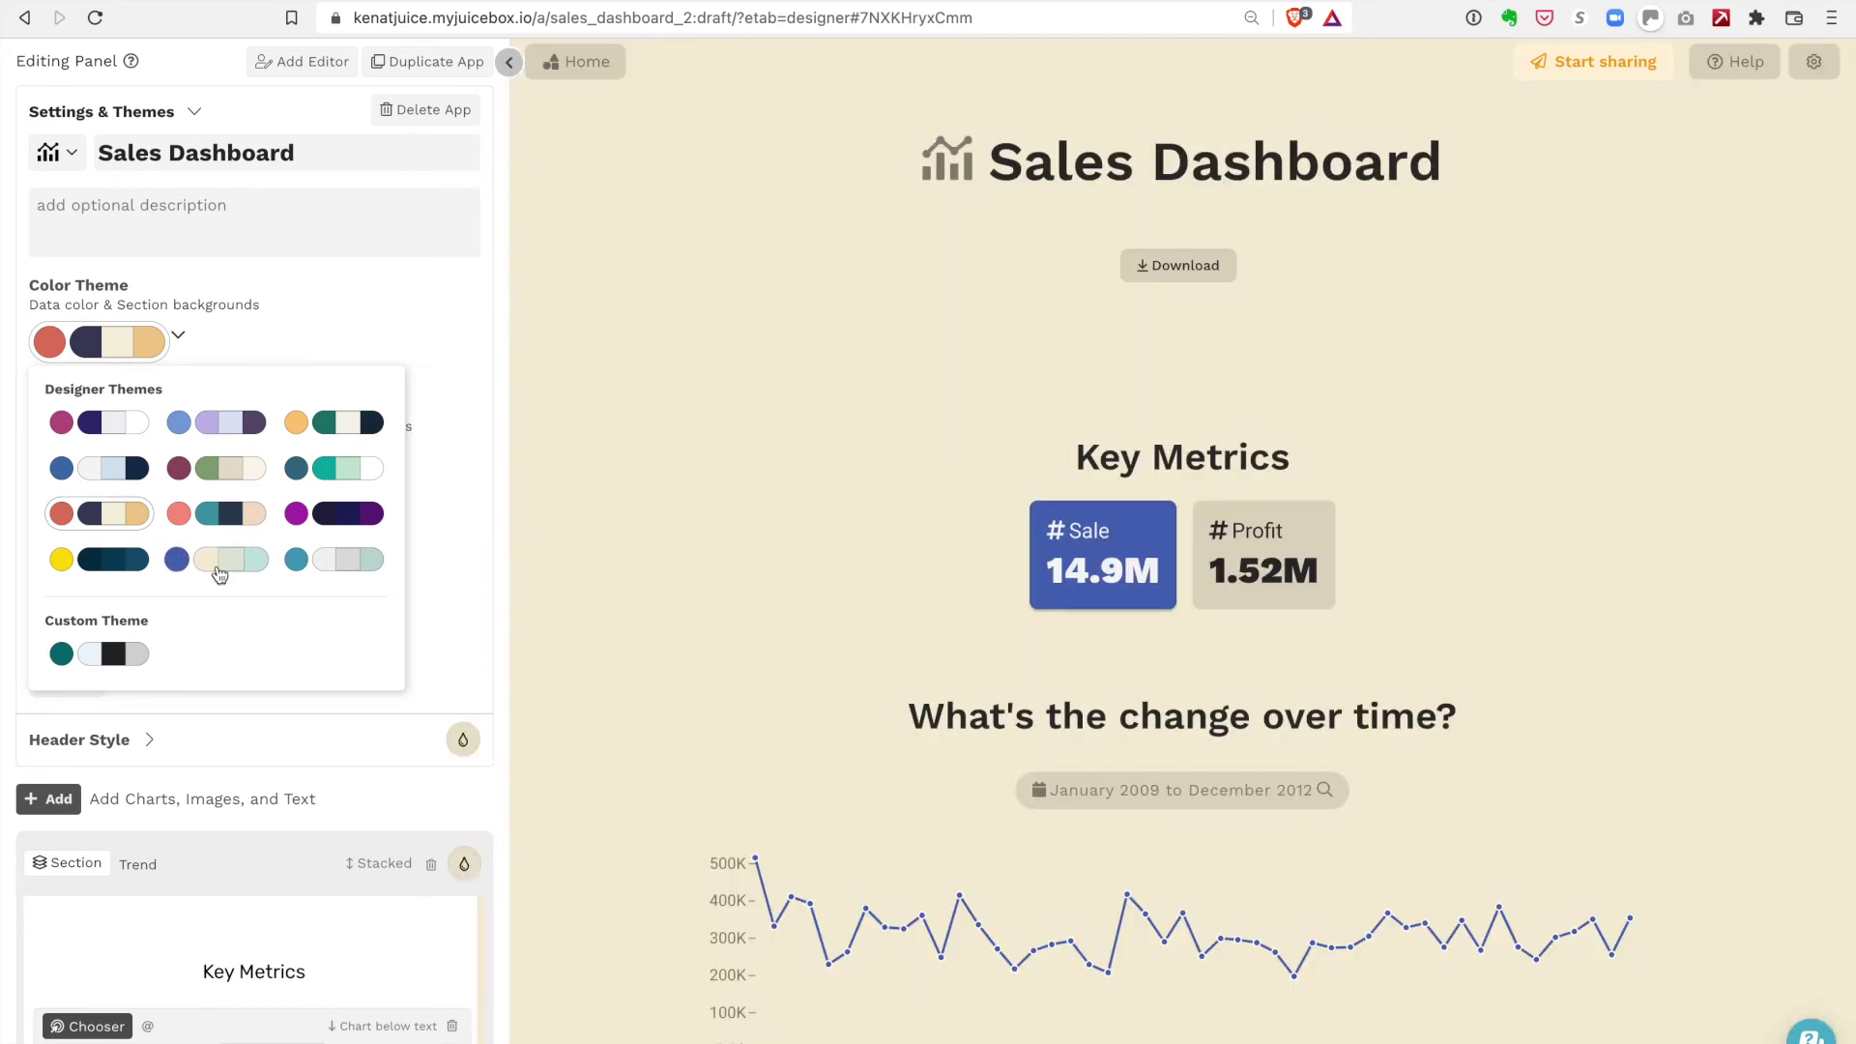
left_click(220, 572)
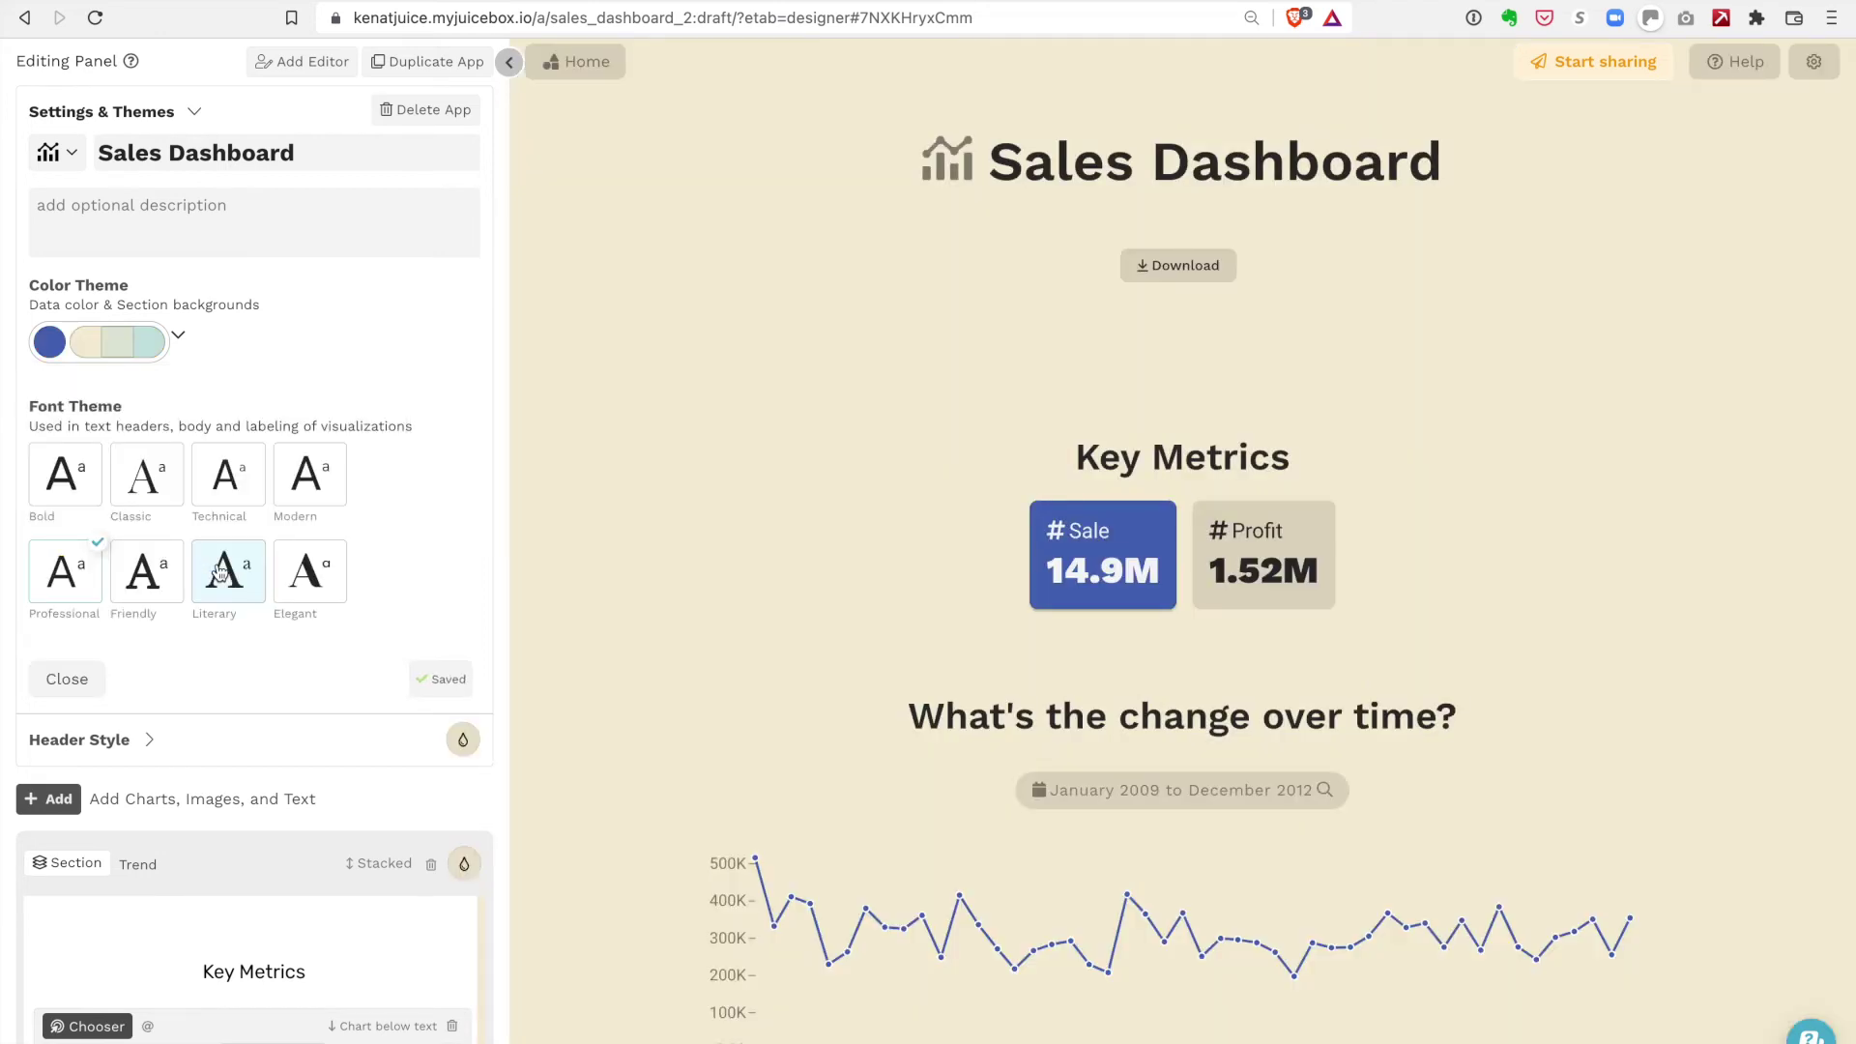
left_click(339, 116)
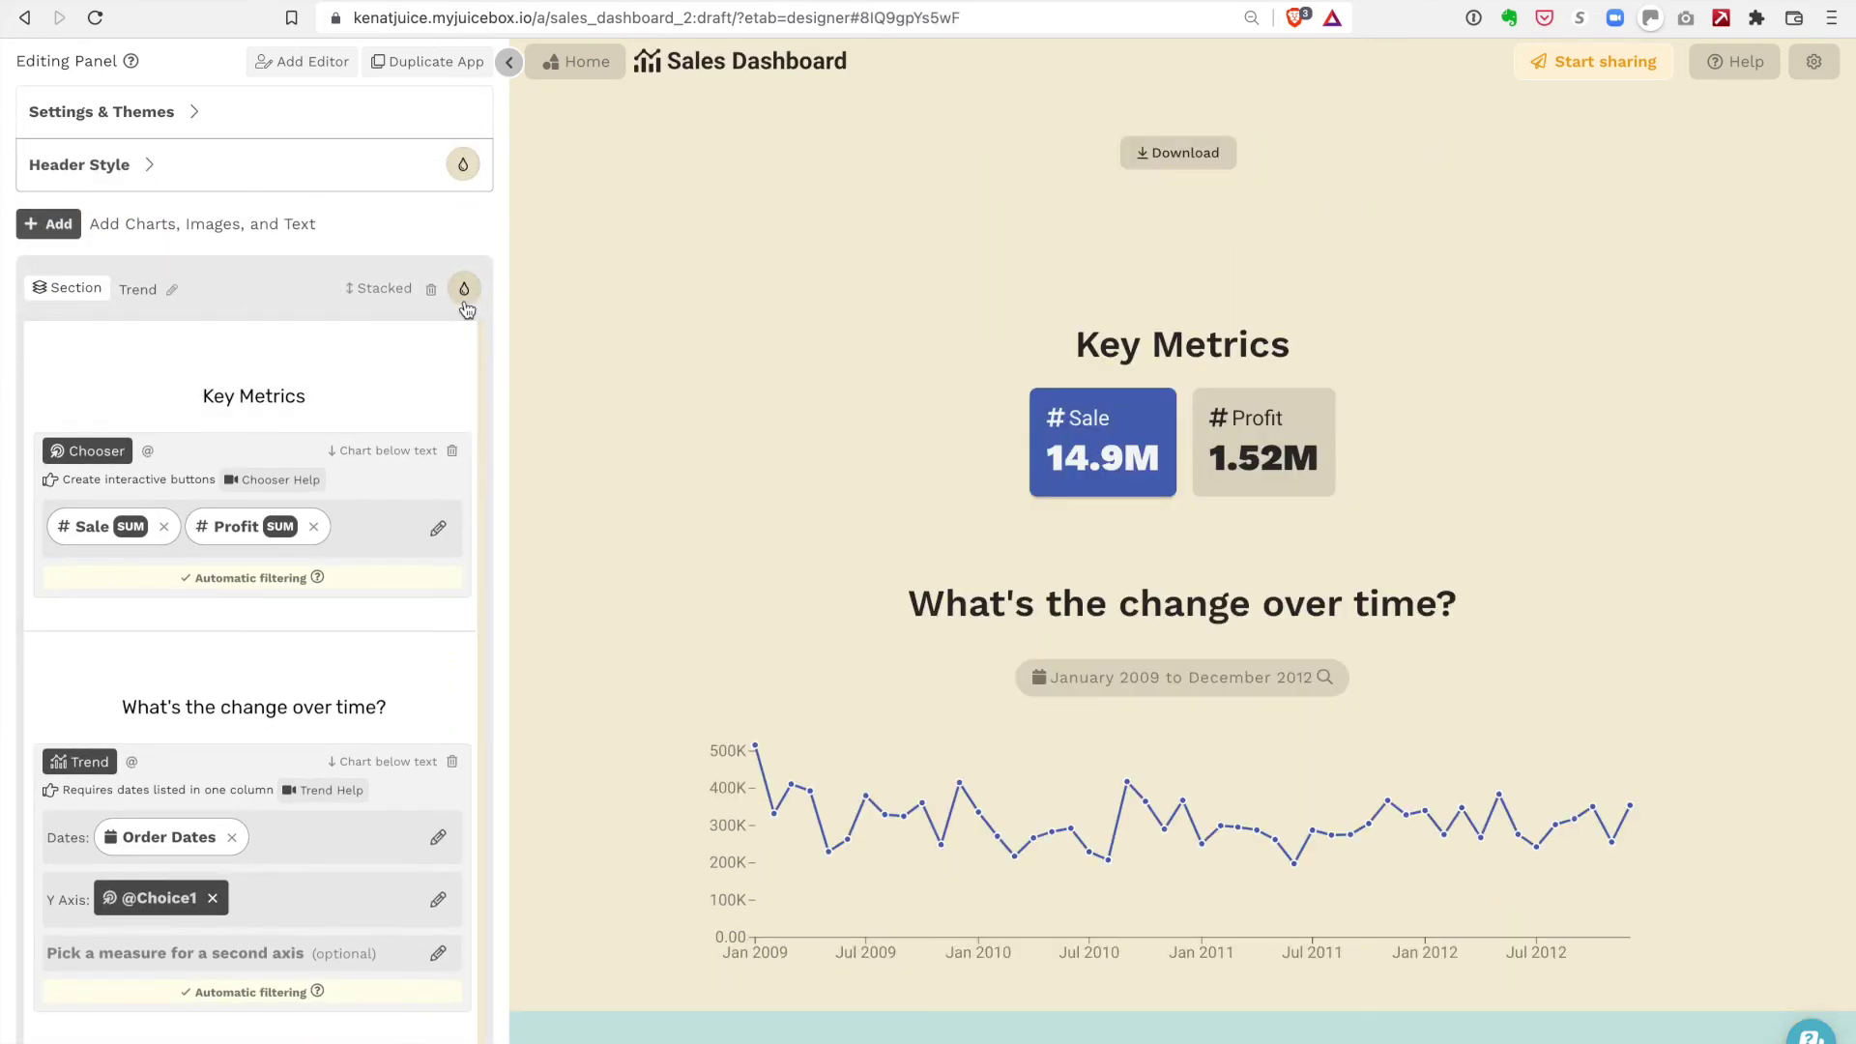
Give the Key Metrics section the sage green theme background swatch.
left_click(463, 289)
left_click(396, 582)
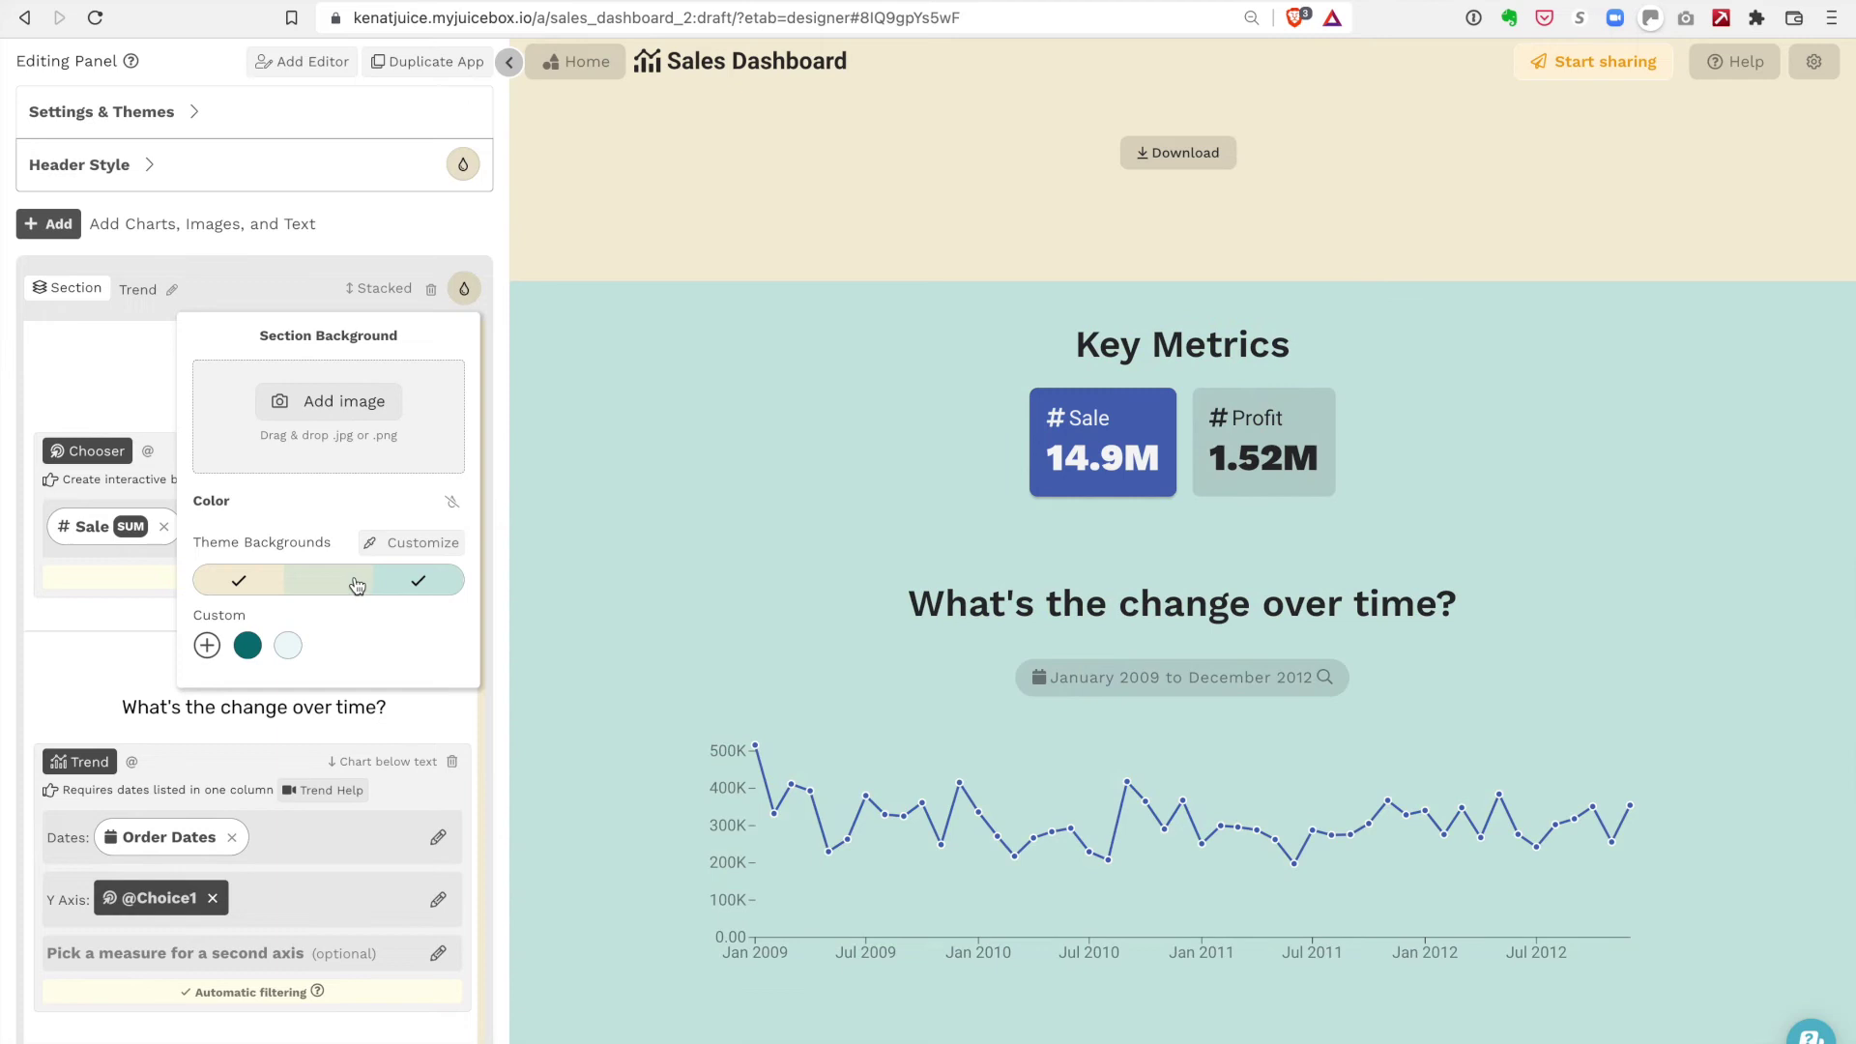
left_click(357, 583)
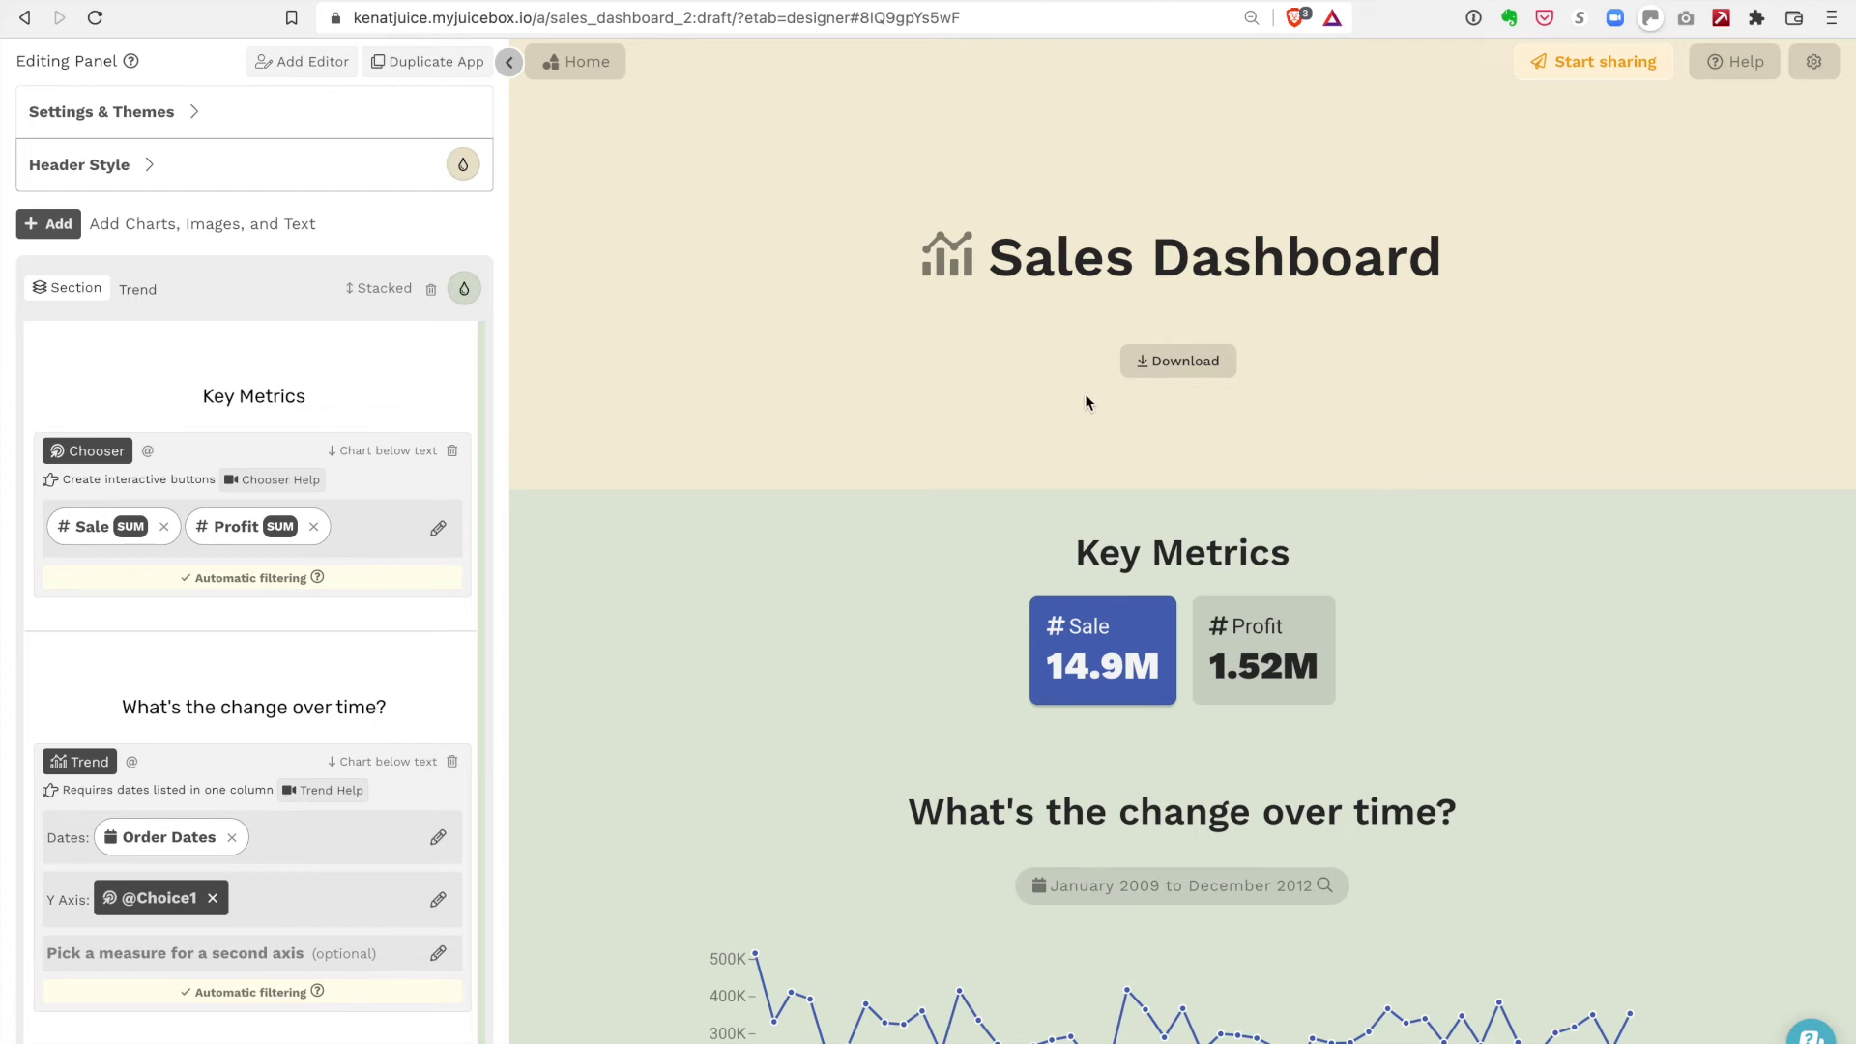
scroll(1448, 396, "down", 6)
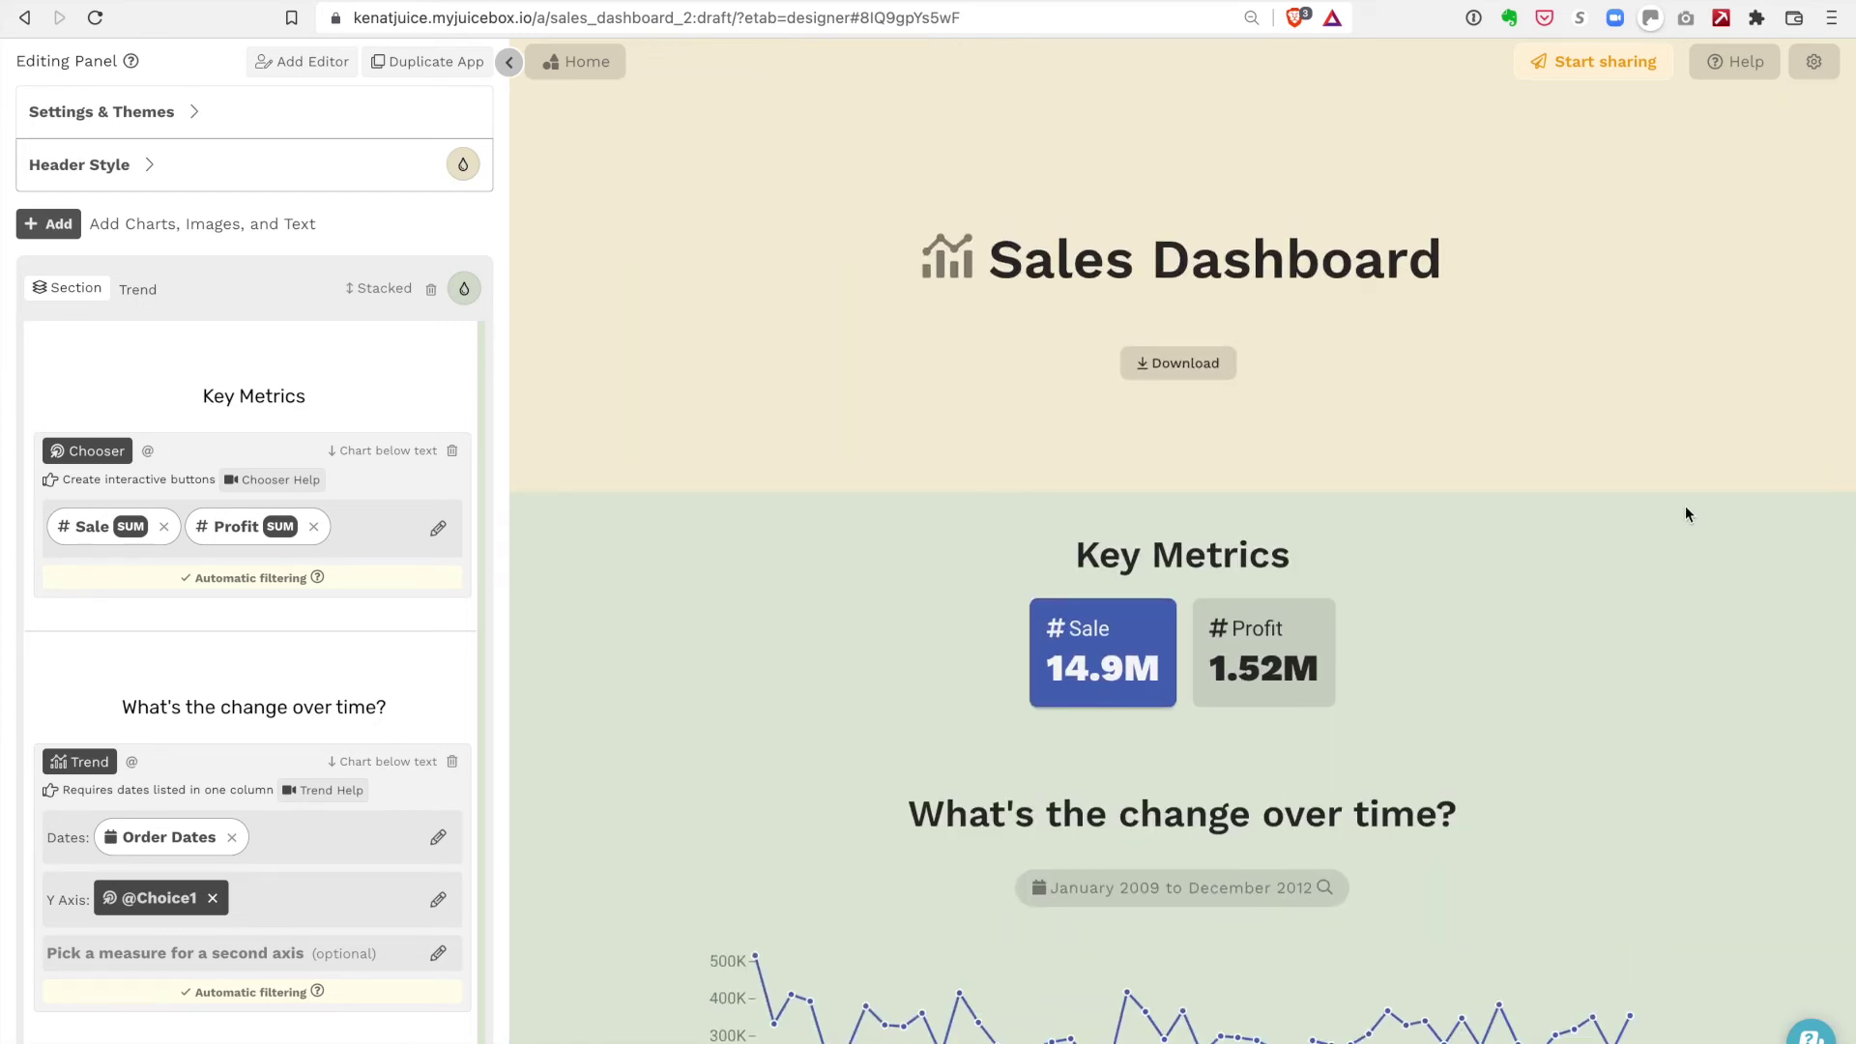
Share the Sales Dashboard as a public app and copy its public link.
left_click(1587, 63)
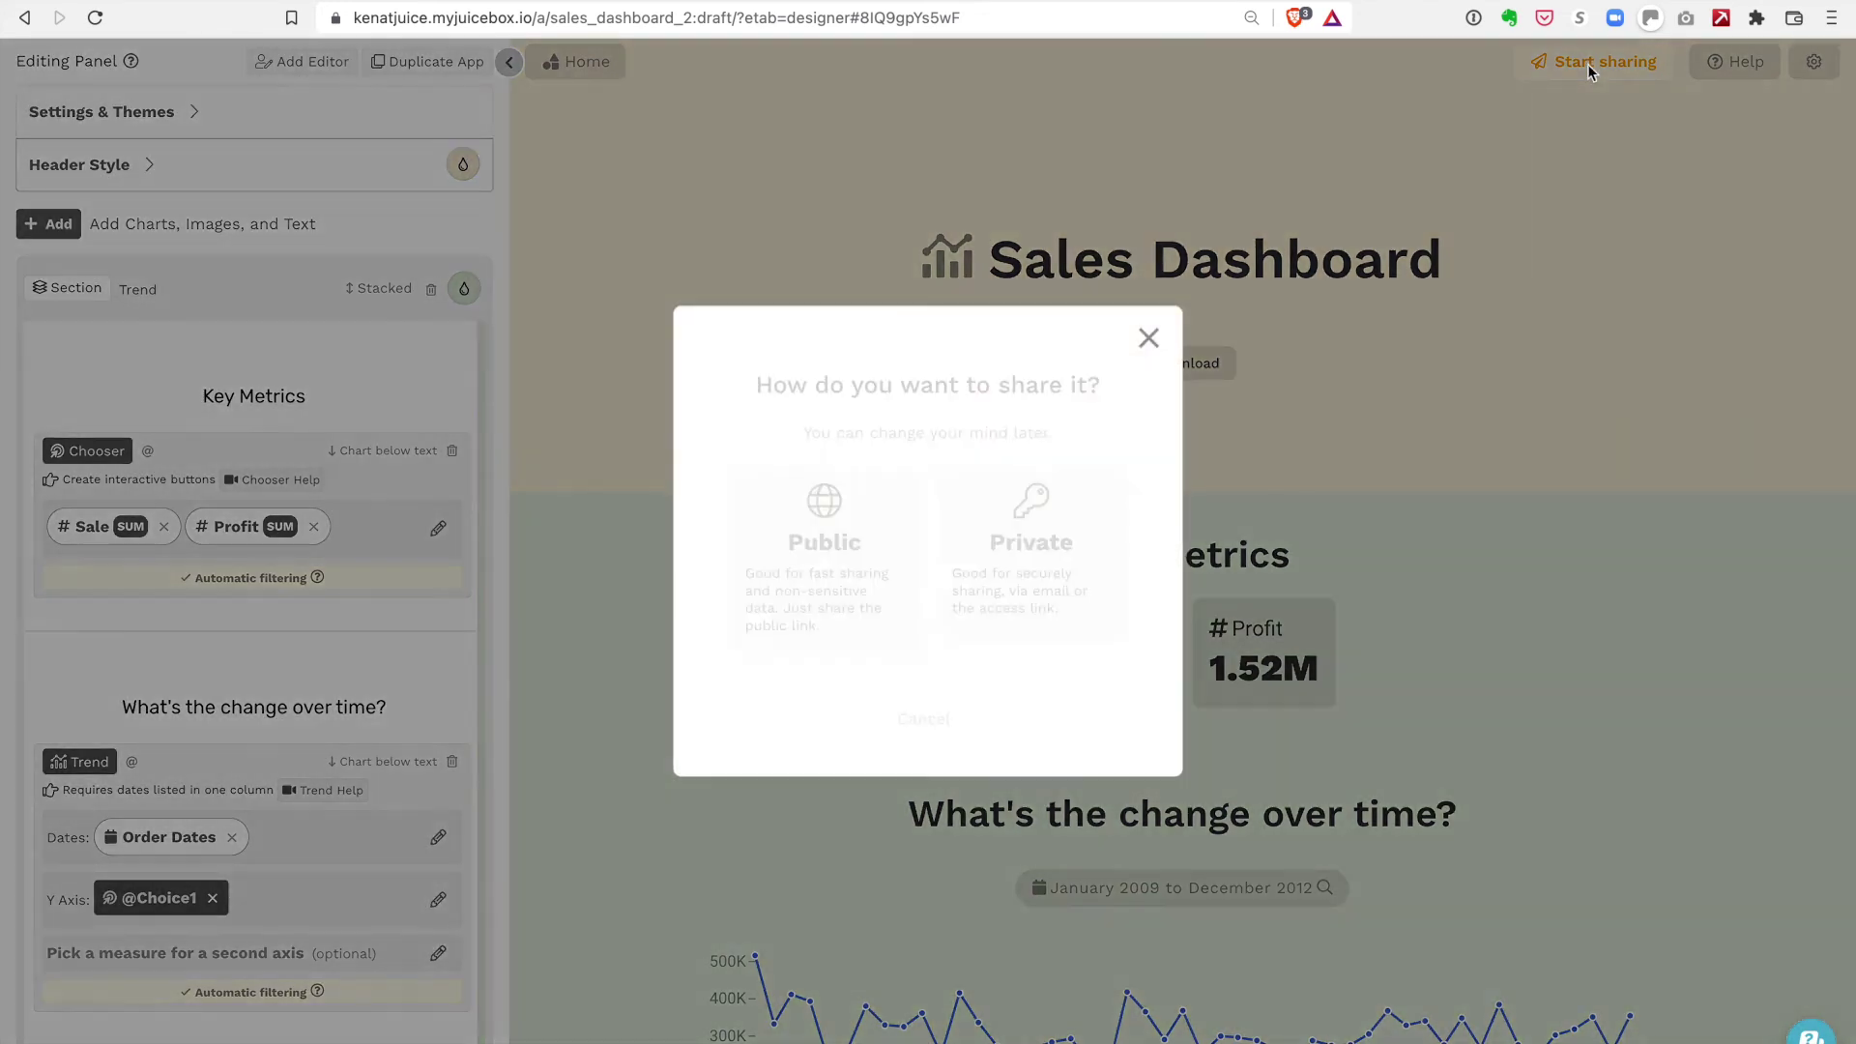
left_click(773, 581)
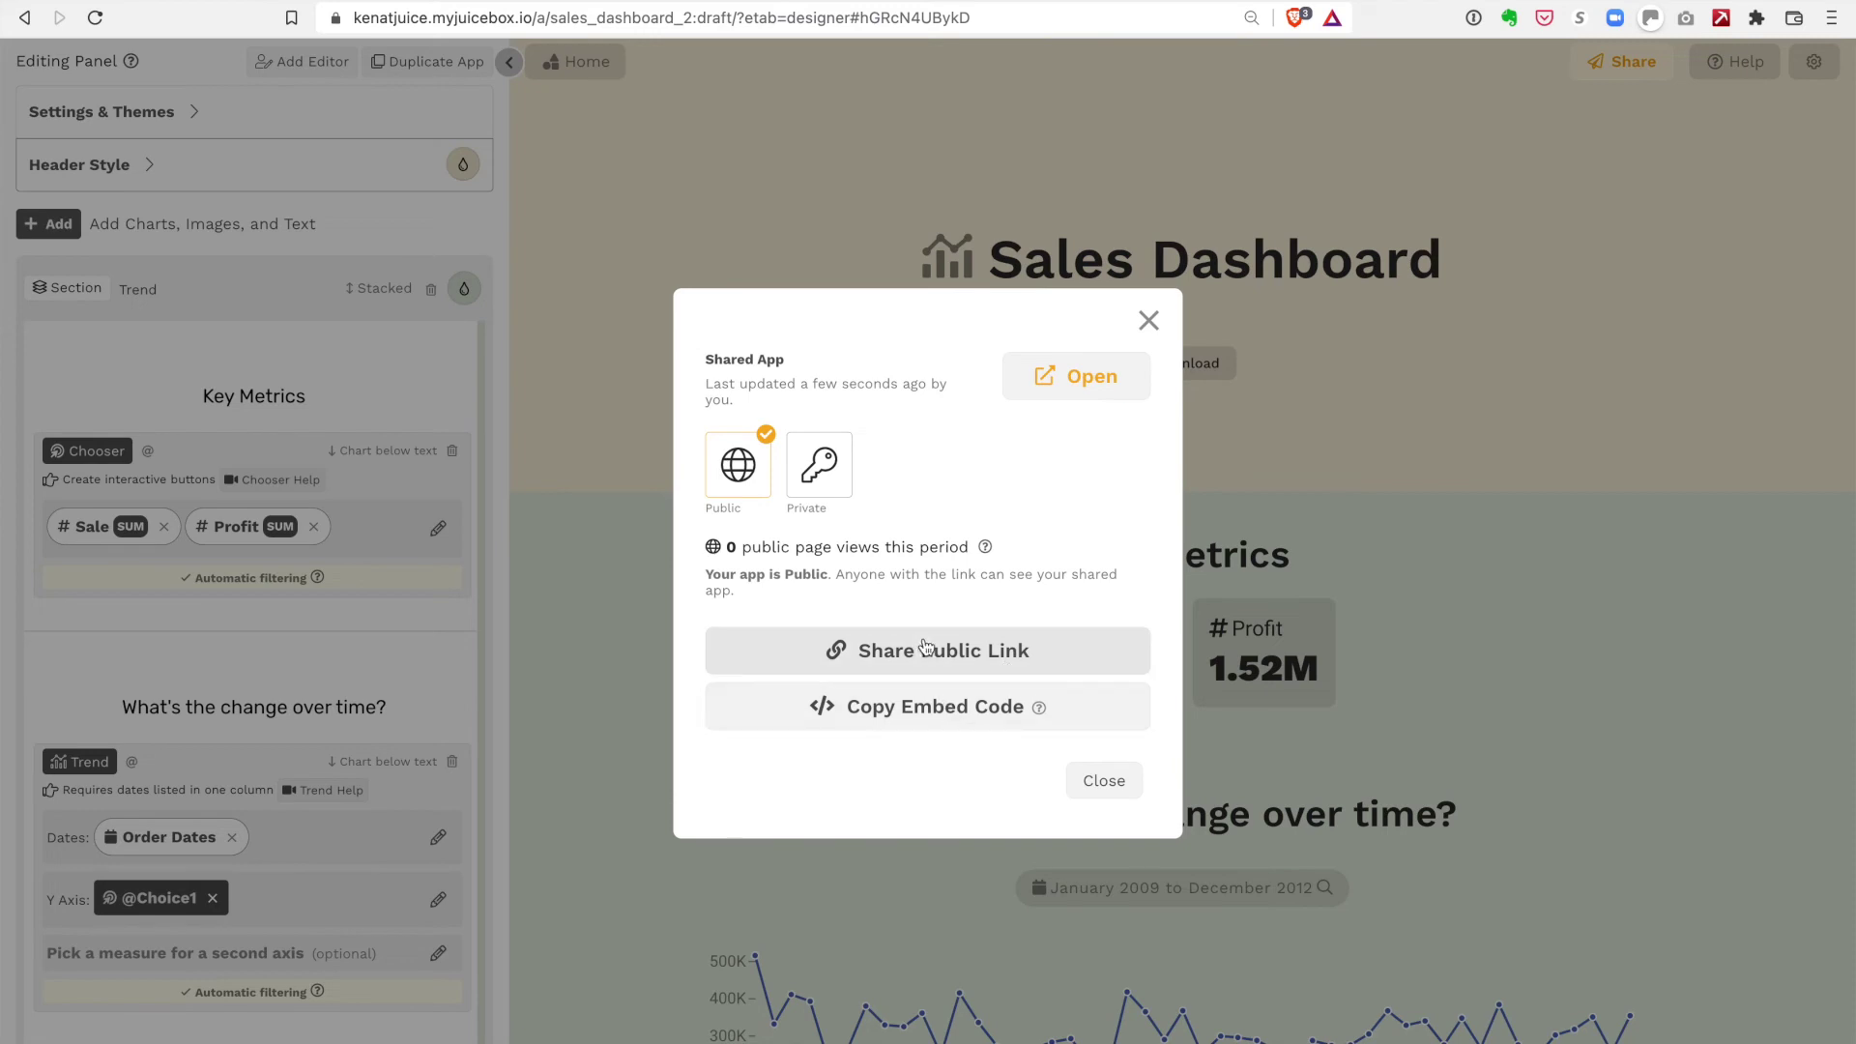
left_click(926, 650)
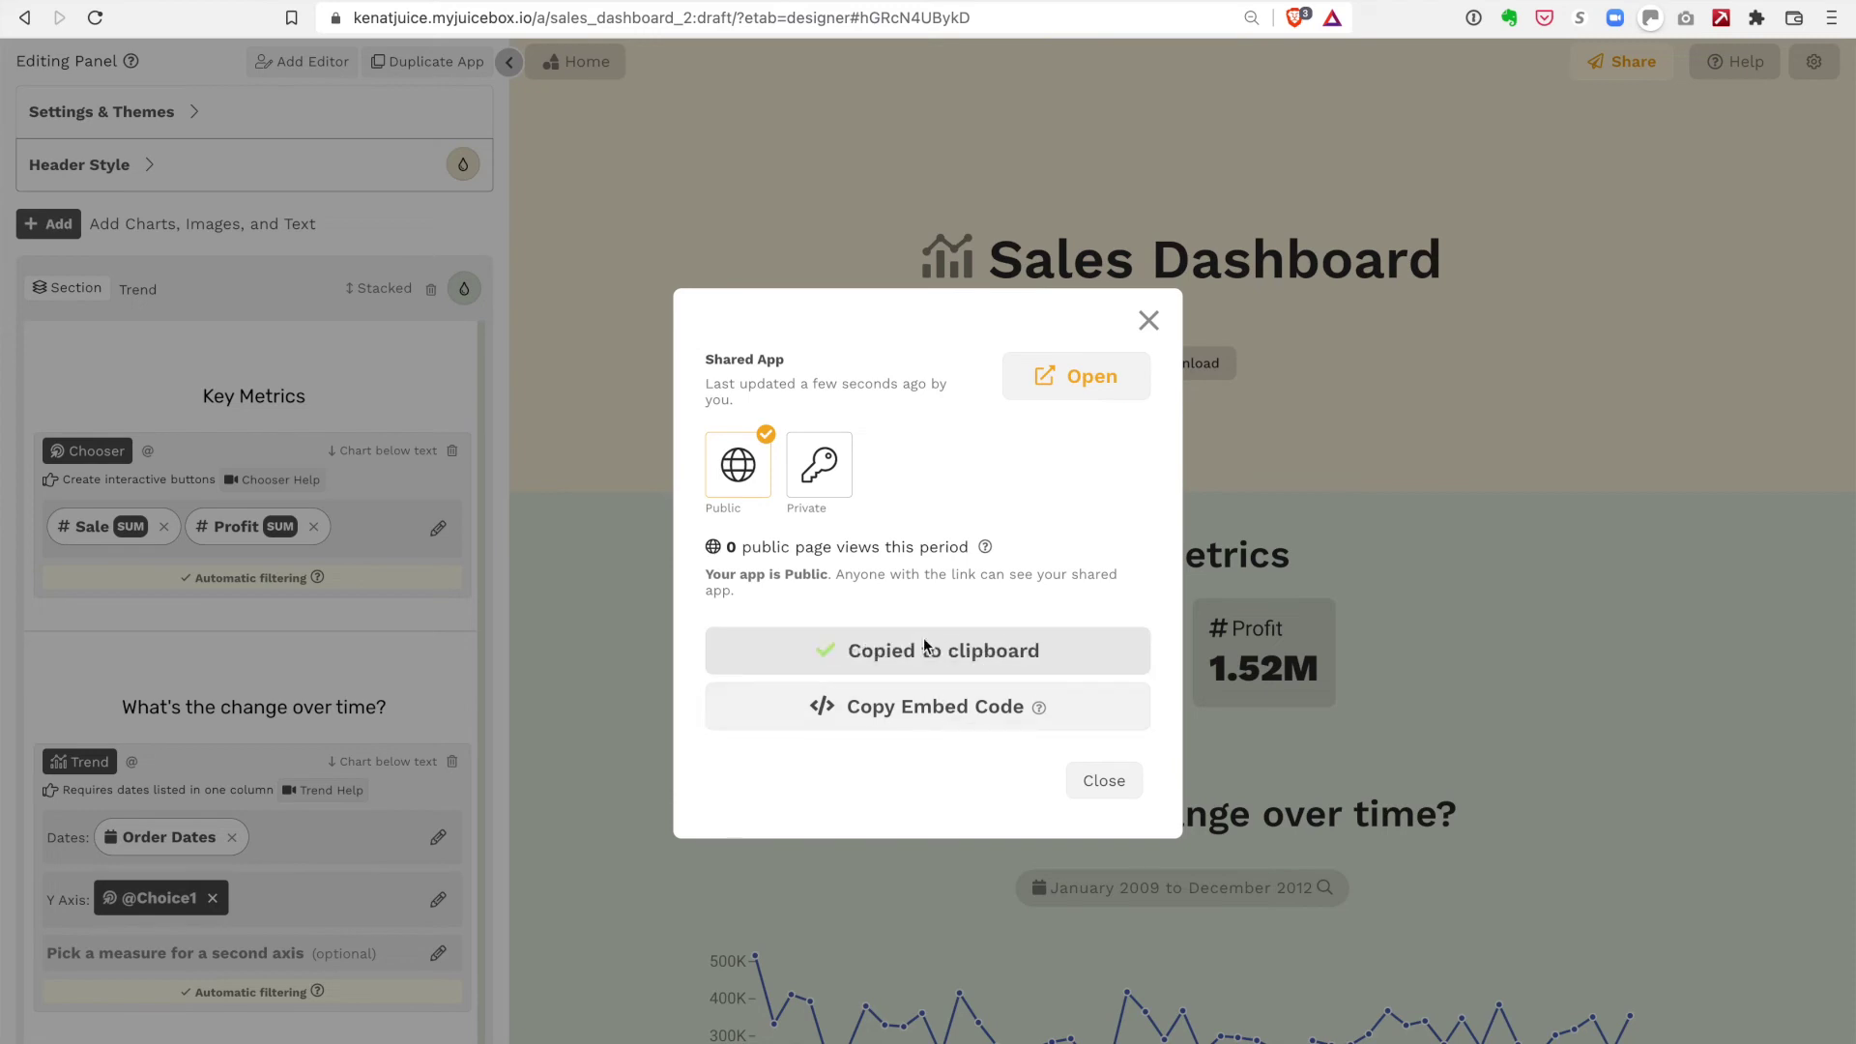
left_click(1149, 323)
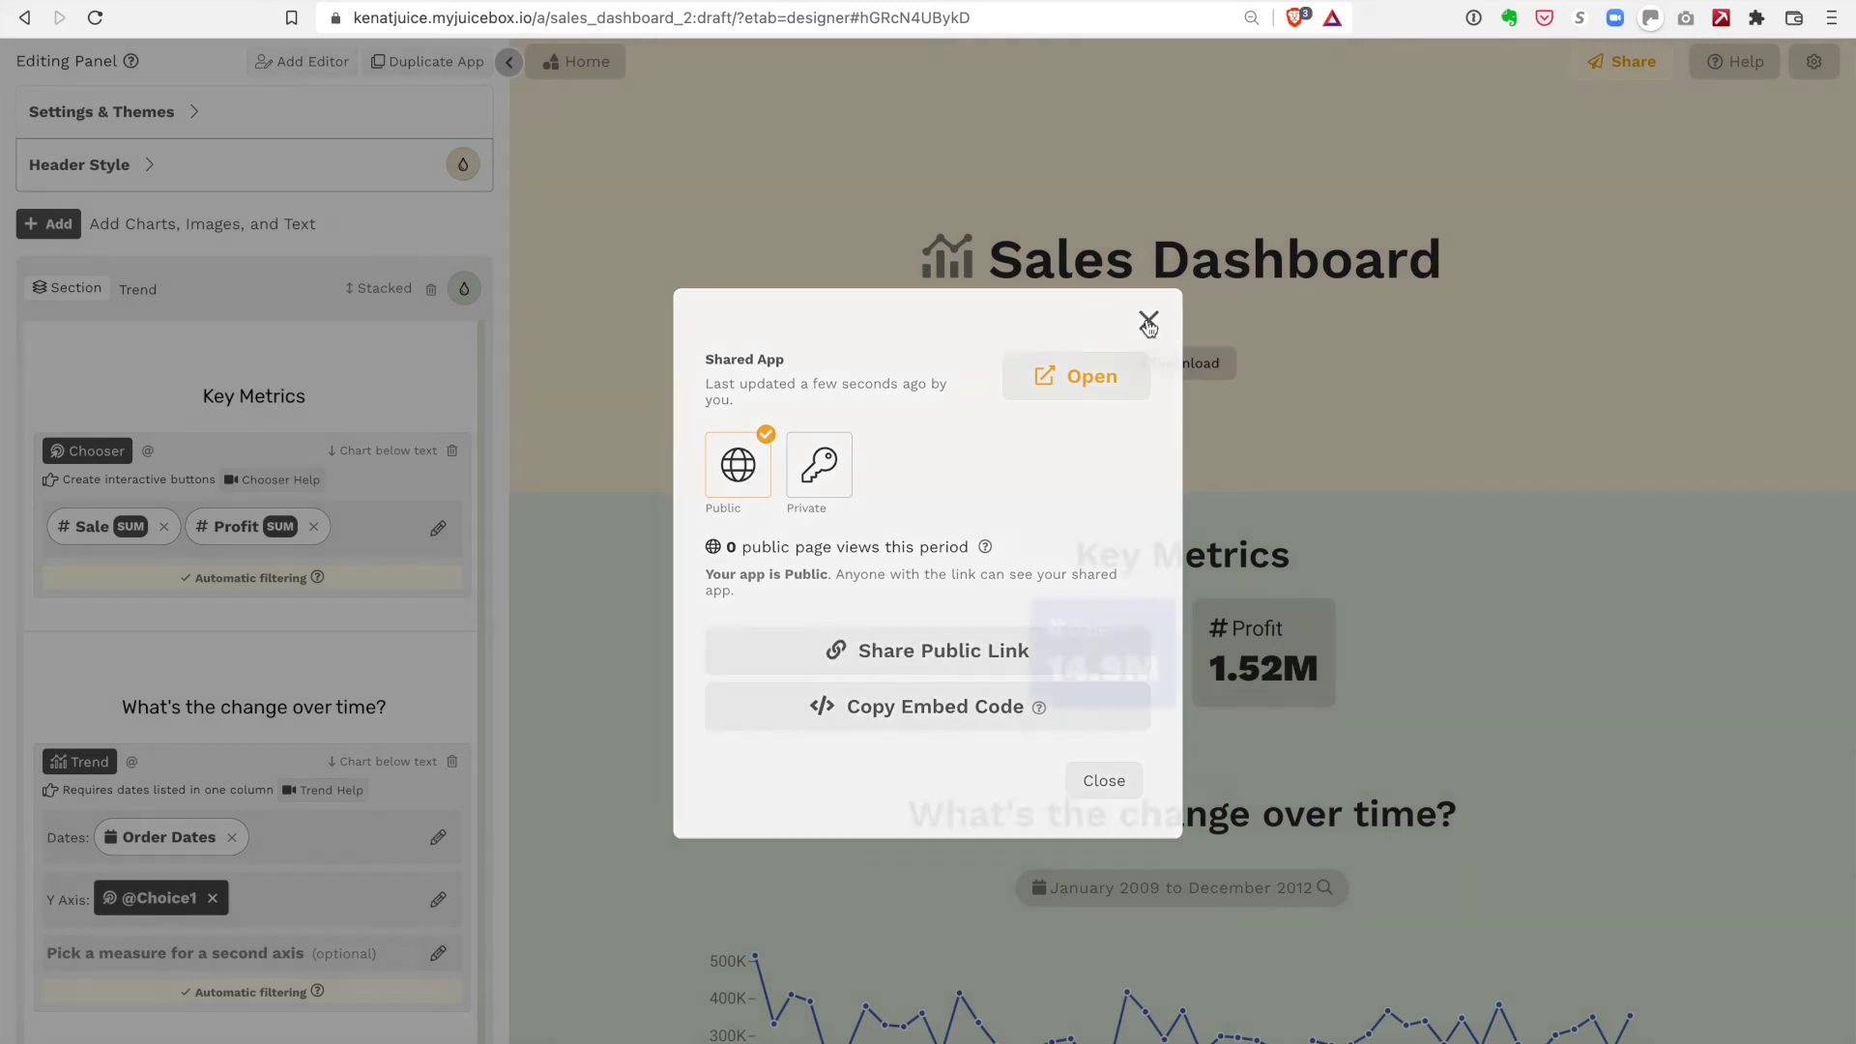
scroll(1582, 456, "down", 10)
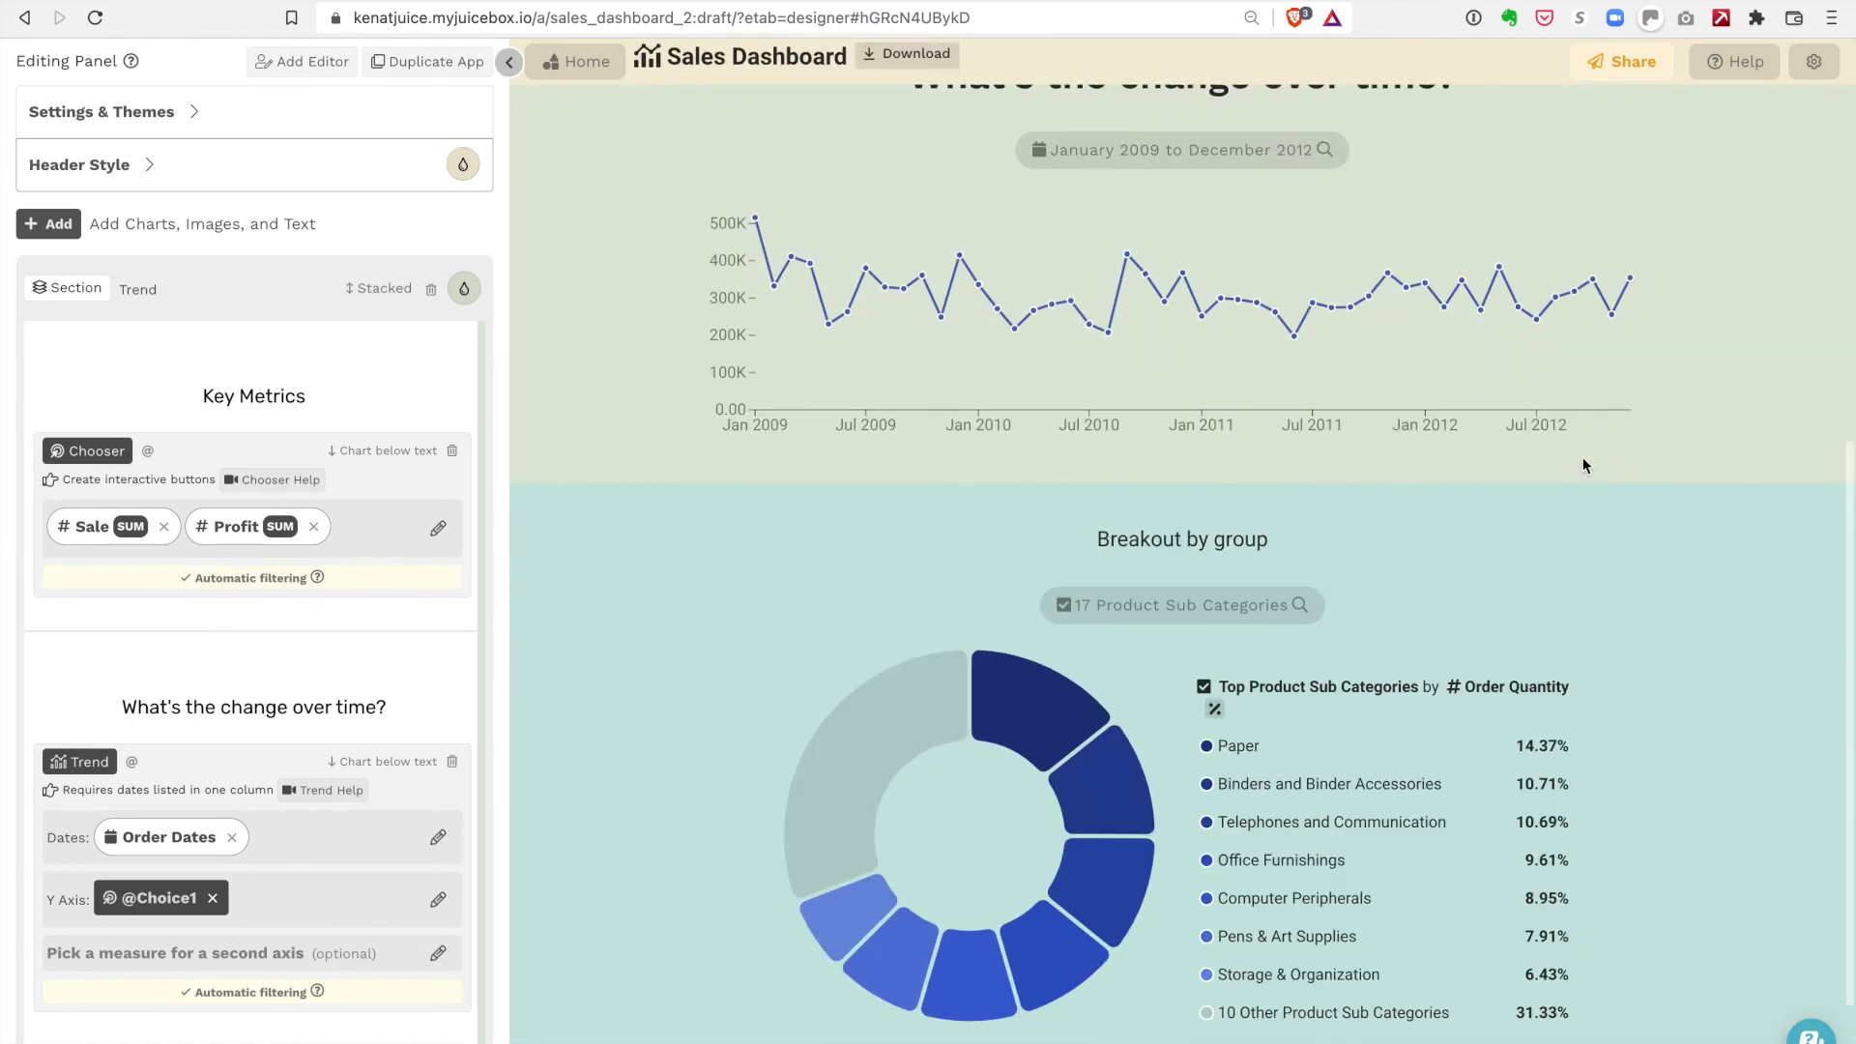
scroll(1581, 456, "up", 4)
scroll(1581, 459, "up", 5)
scroll(1581, 456, "down", 9)
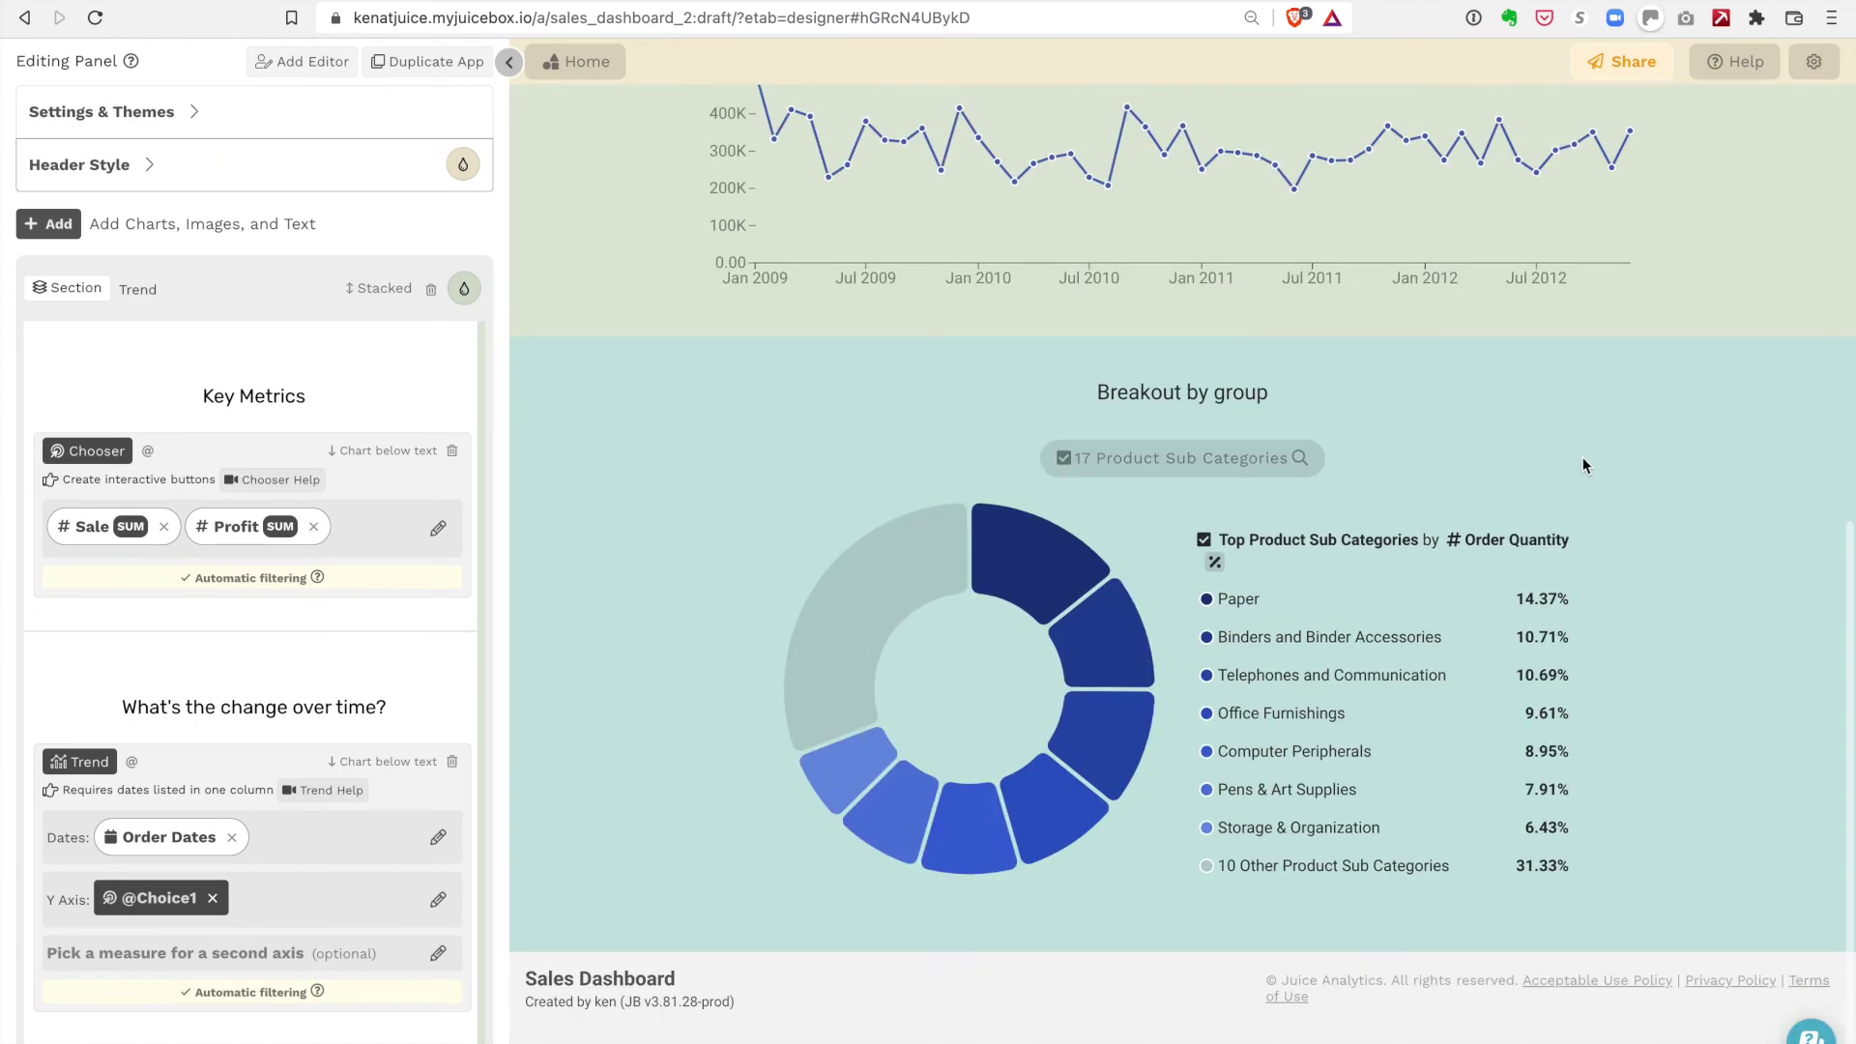
scroll(1582, 456, "up", 8)
scroll(1582, 456, "down", 8)
scroll(1057, 539, "up", 6)
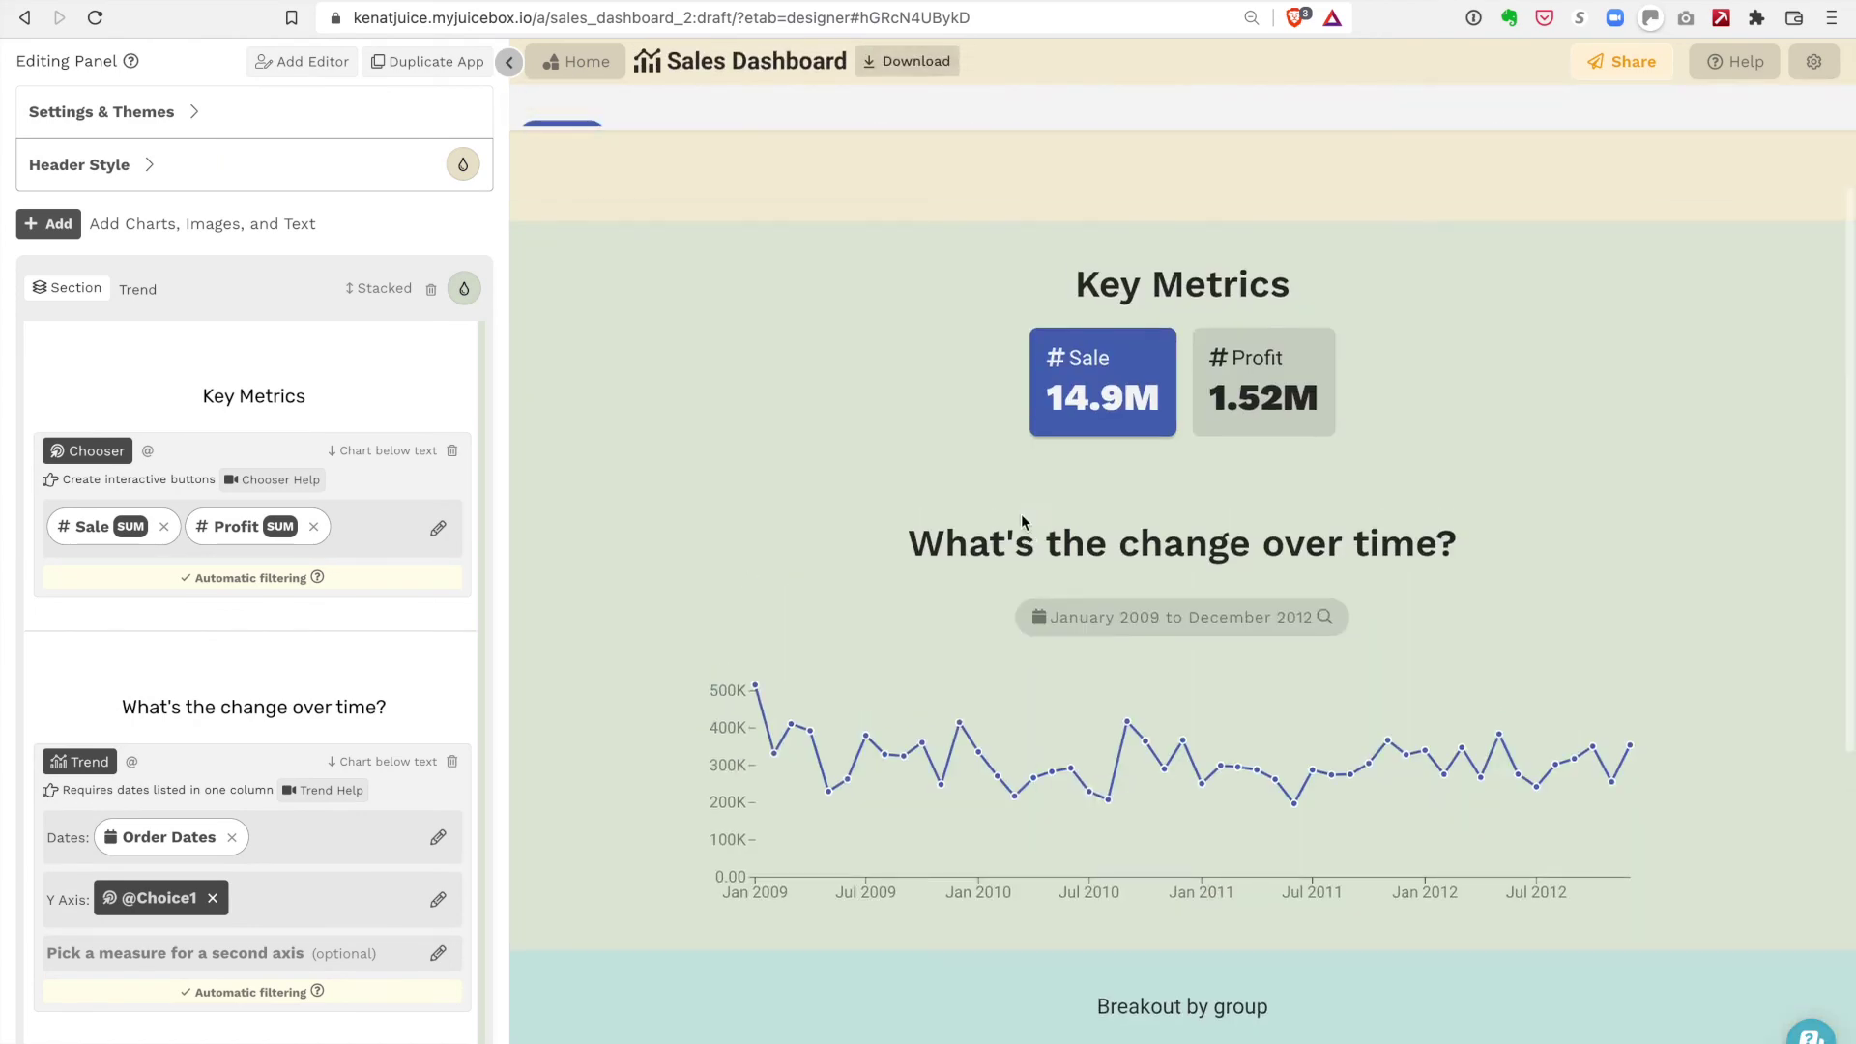
scroll(225, 739, "down", 3)
scroll(290, 601, "down", 2)
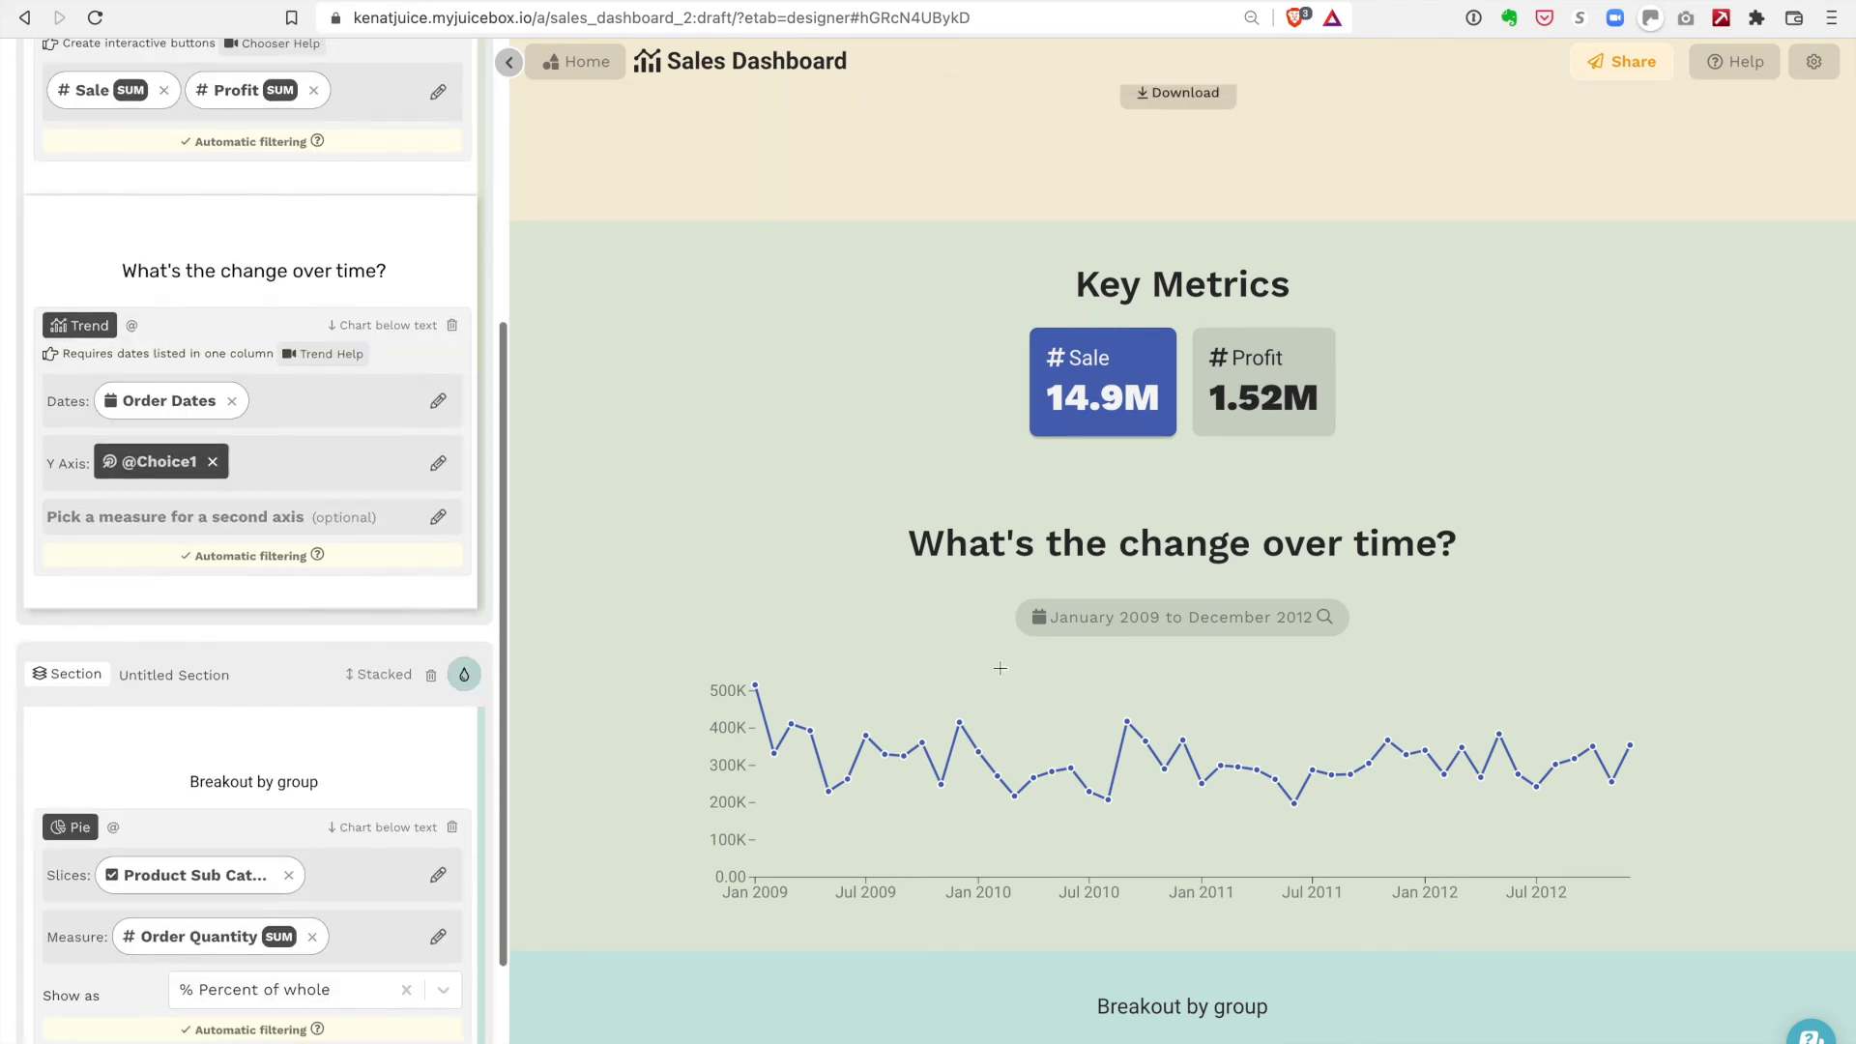
scroll(1212, 479, "up", 2)
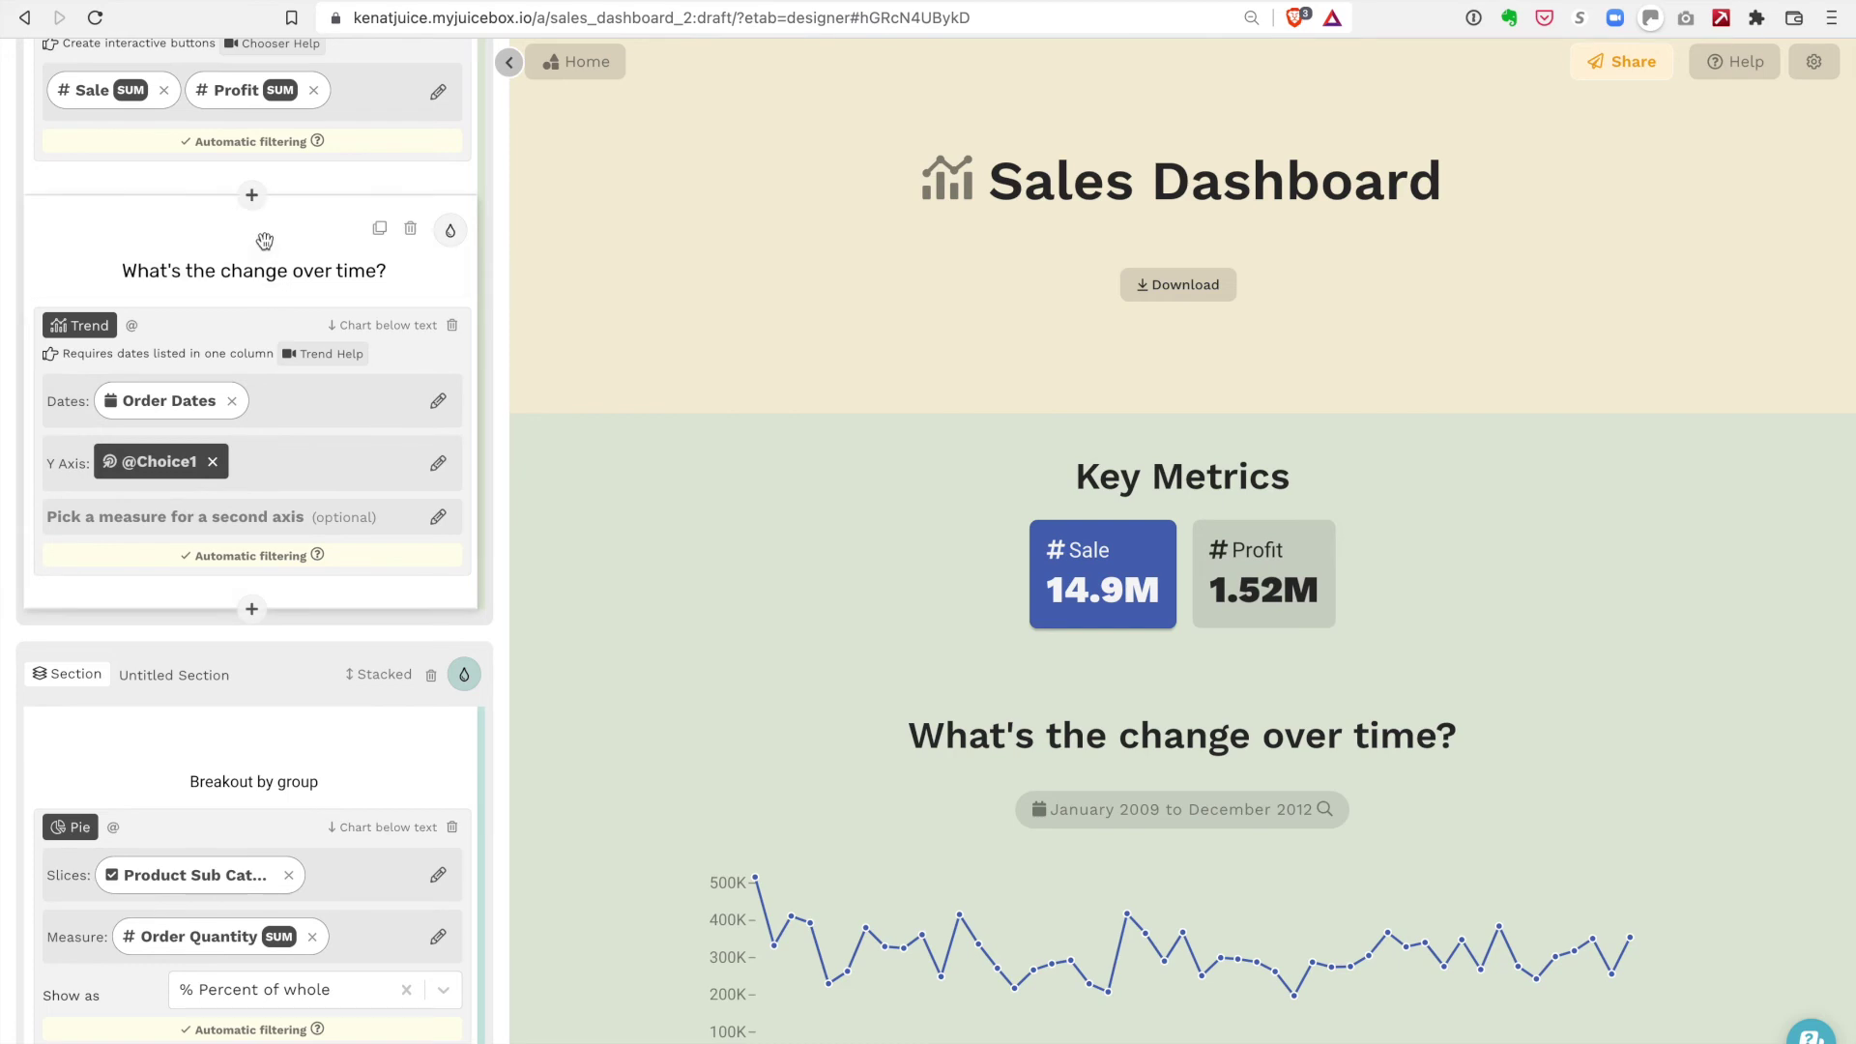
Move the trend card under the pie chart in Breakout by group with Side-by-side layout.
mouse_move(235, 521)
left_mouse_down()
mouse_move(269, 615)
mouse_move(263, 710)
mouse_move(285, 648)
mouse_move(275, 667)
mouse_move(261, 651)
mouse_move(263, 519)
left_mouse_up()
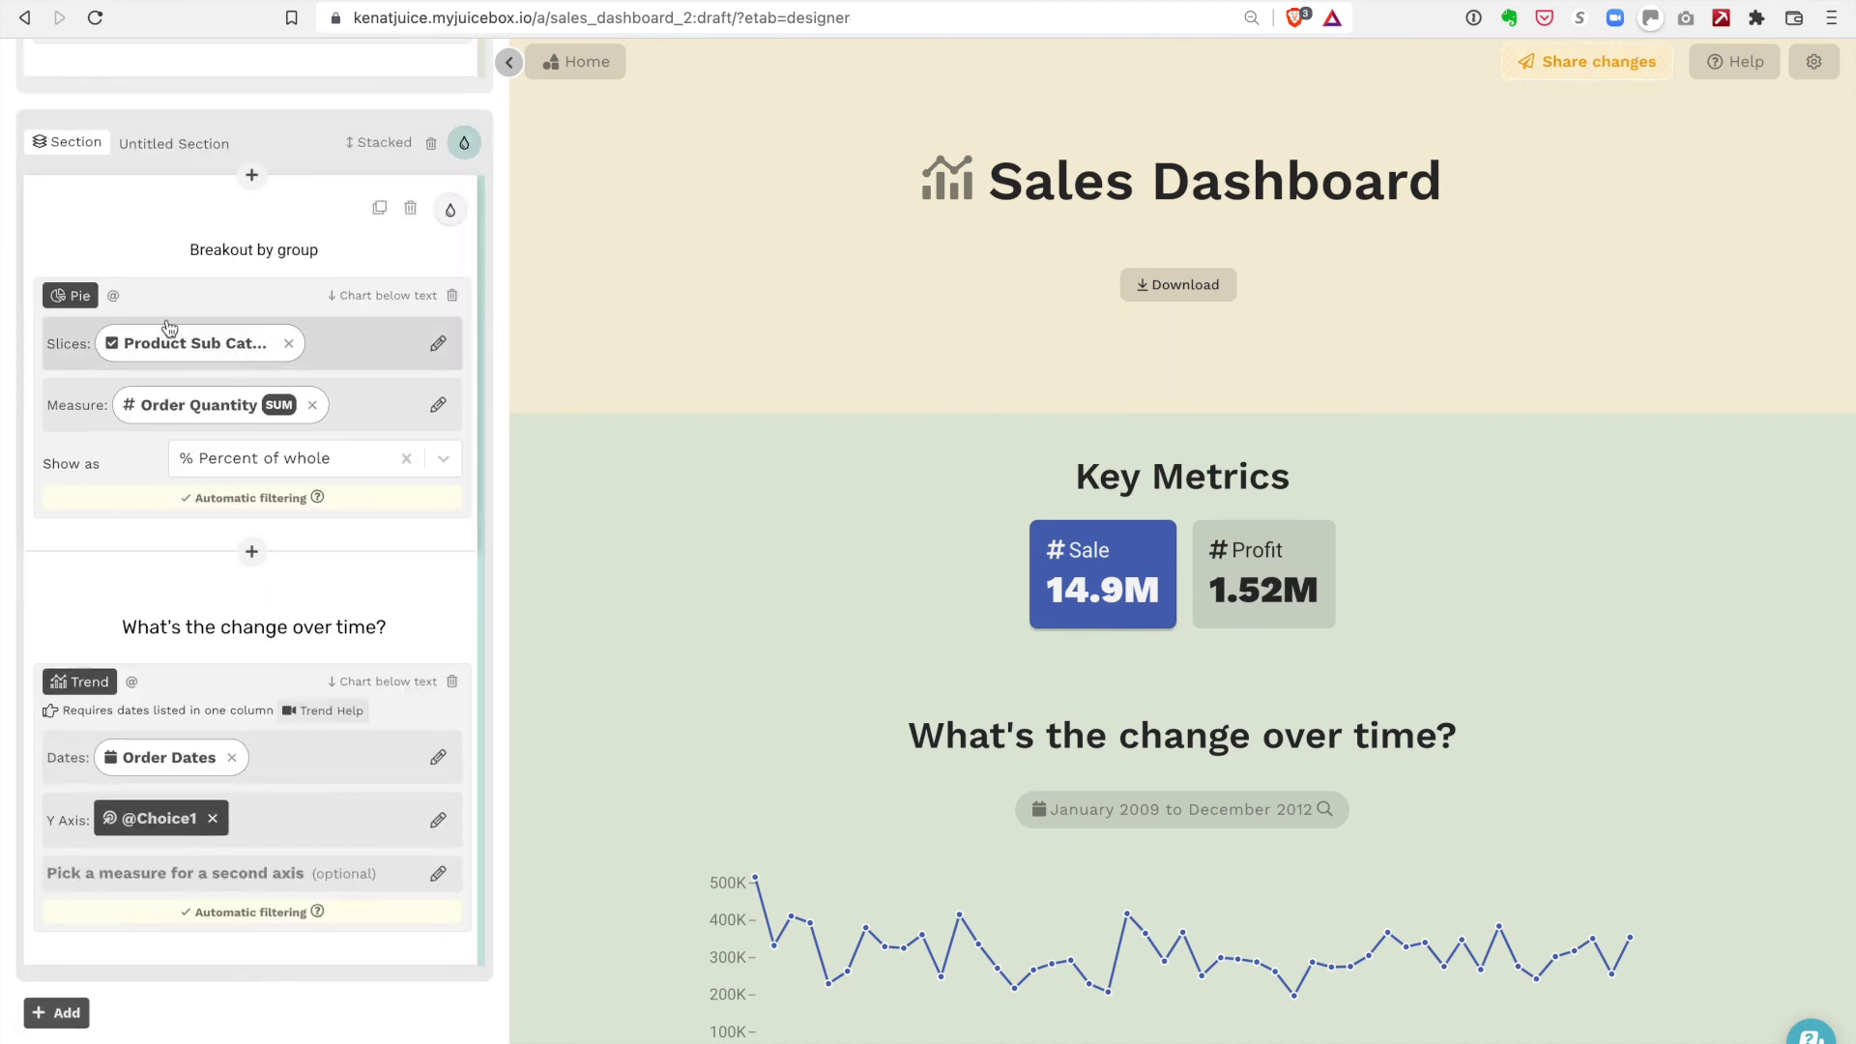
left_click(395, 142)
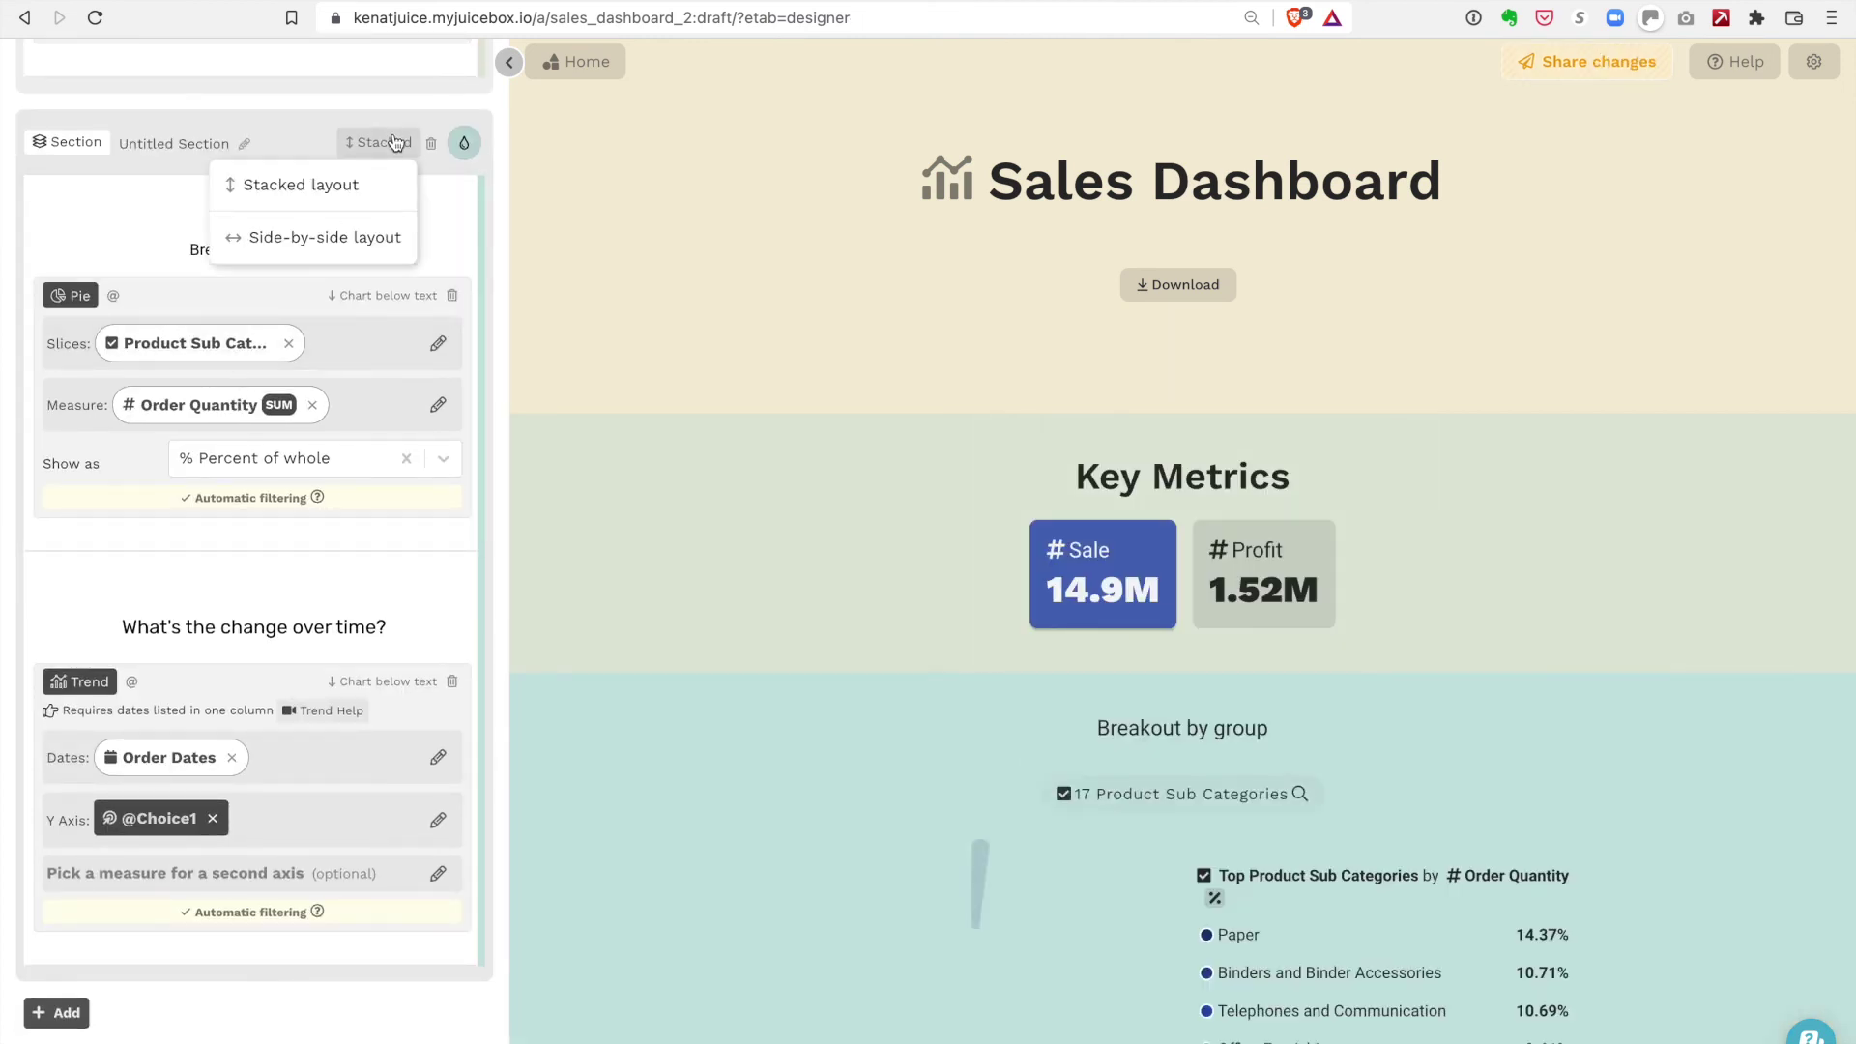
left_click(310, 240)
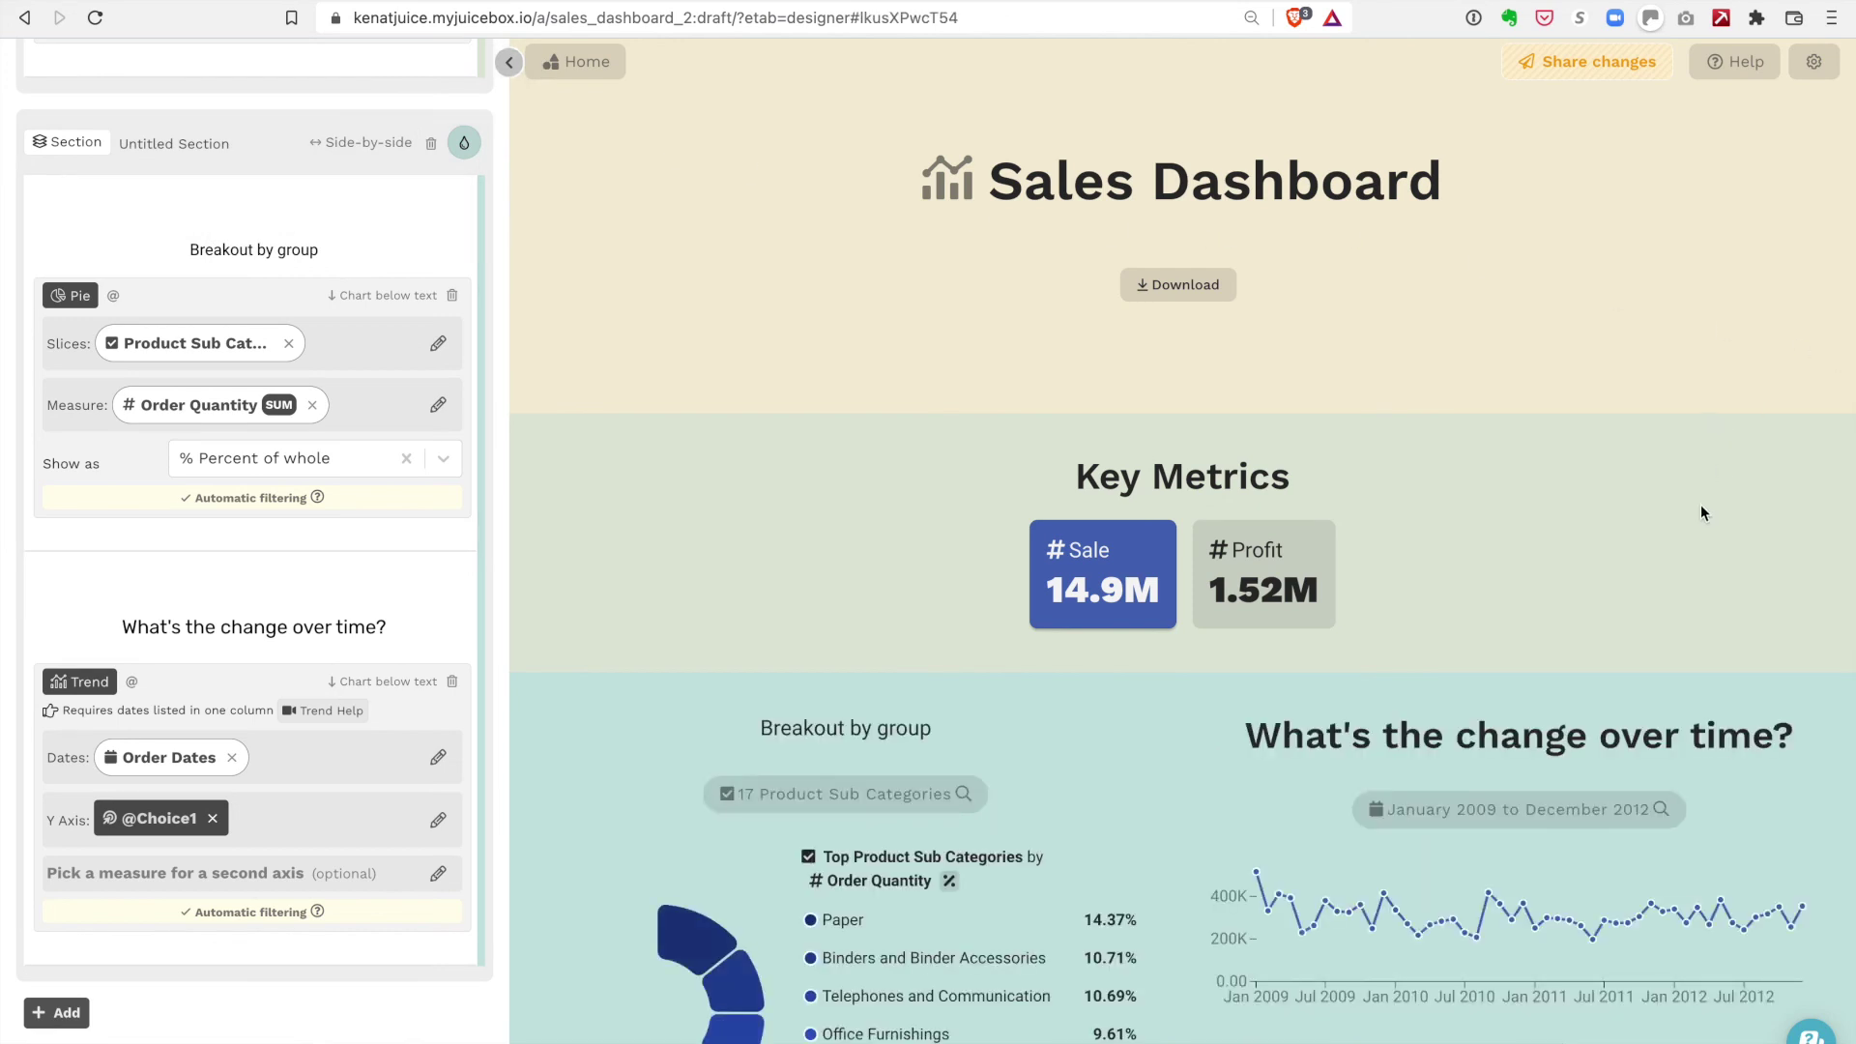
scroll(1702, 505, "down", 2)
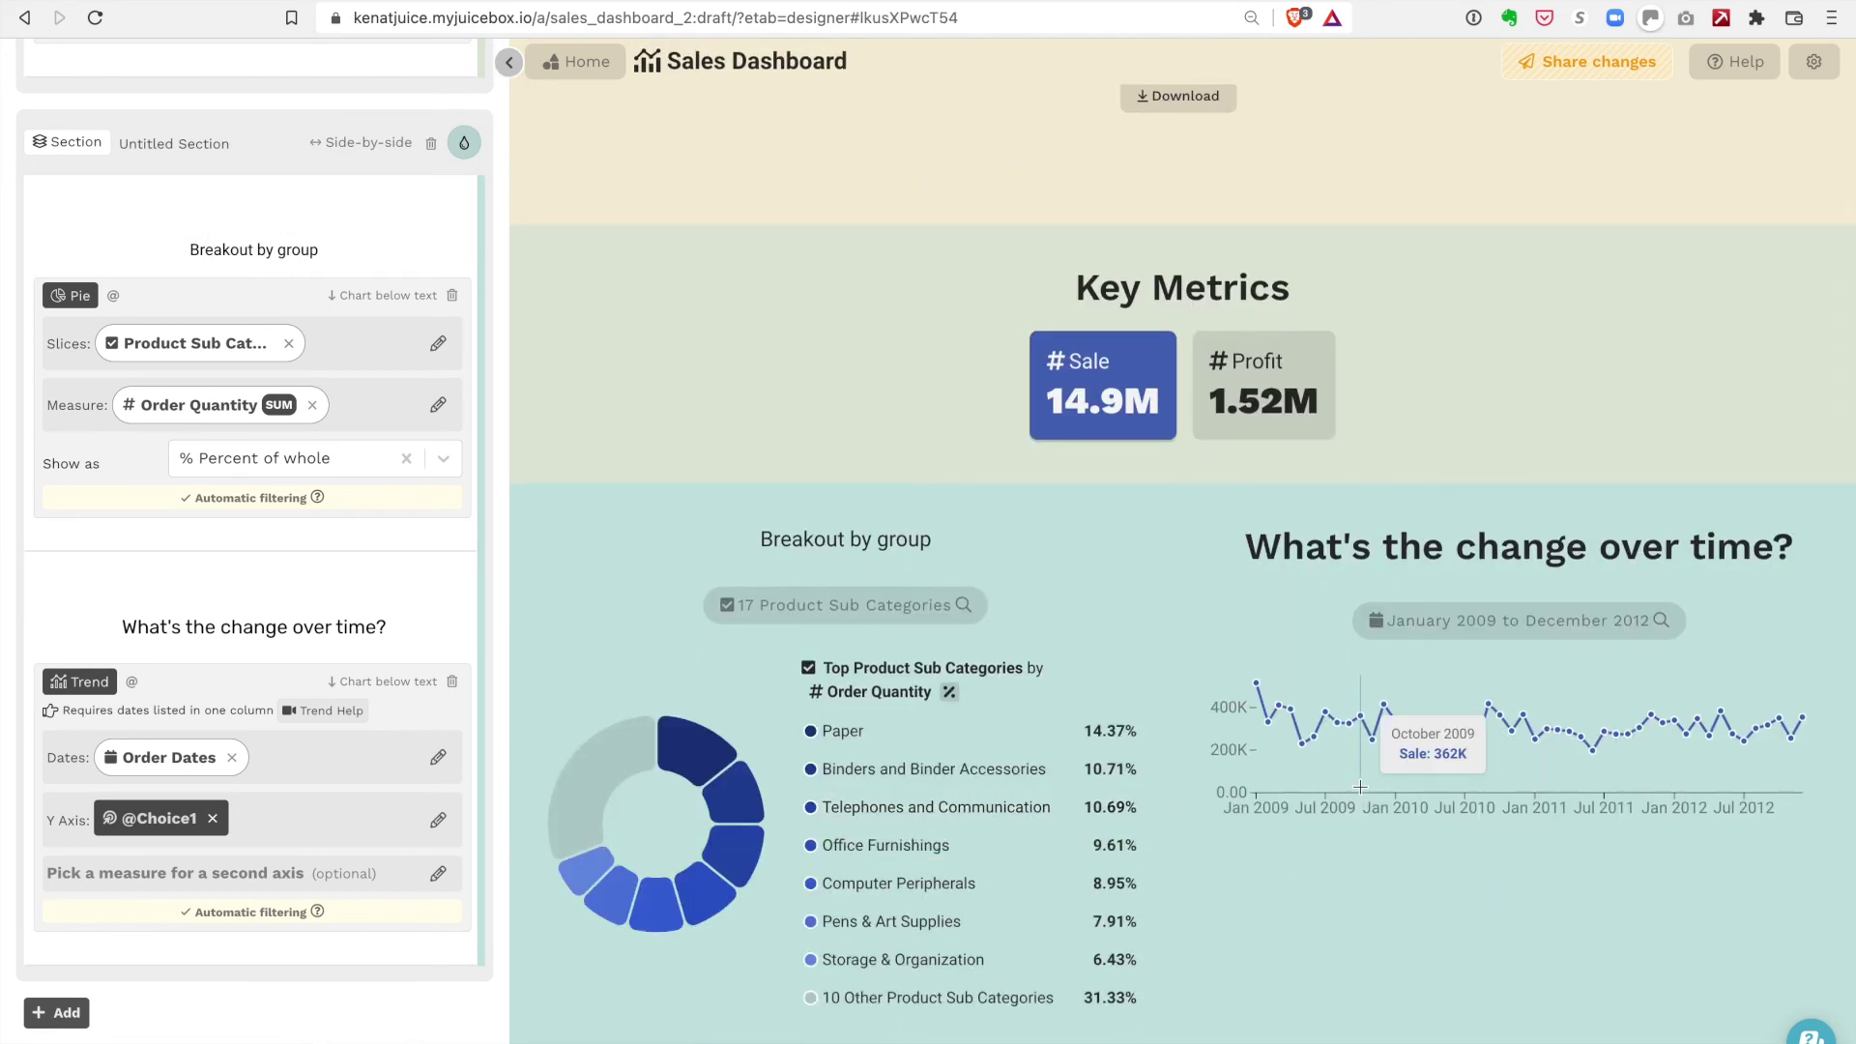
Collapse the Editing Panel and scroll through the full-width dashboard preview.
left_click(505, 64)
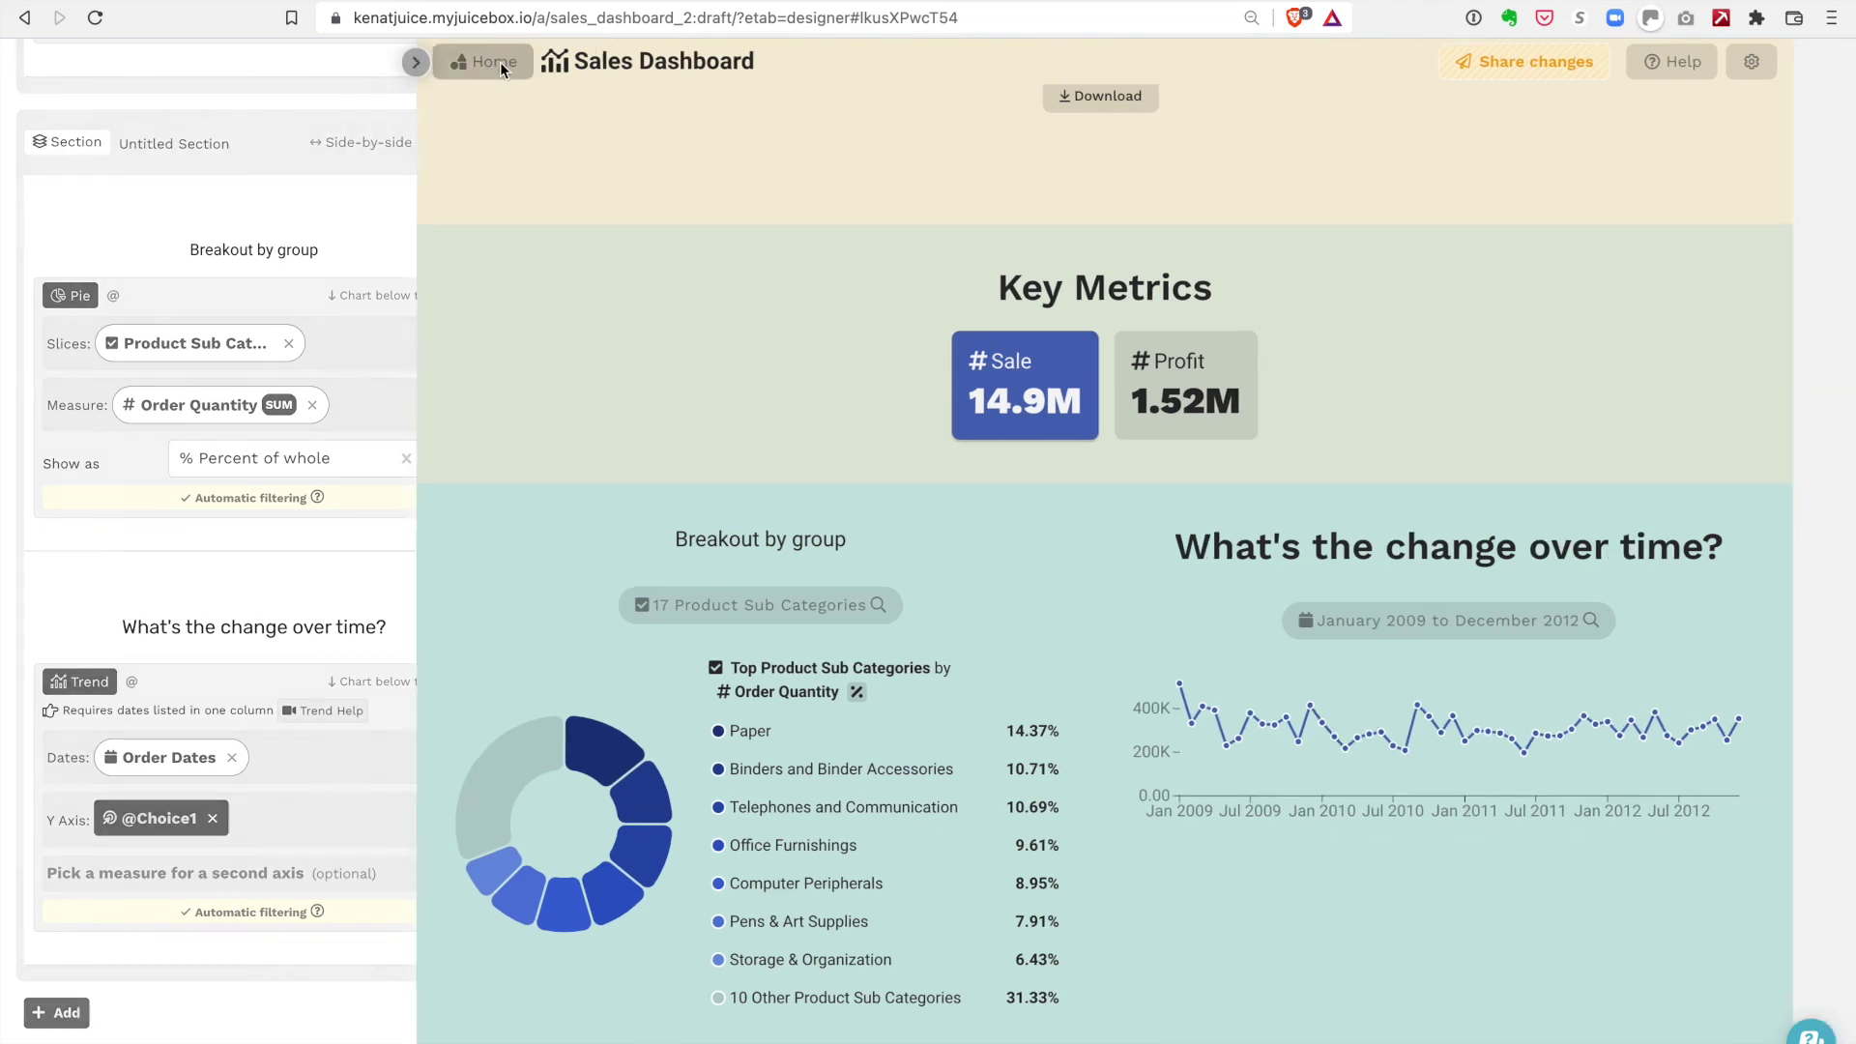
scroll(1702, 416, "down", 2)
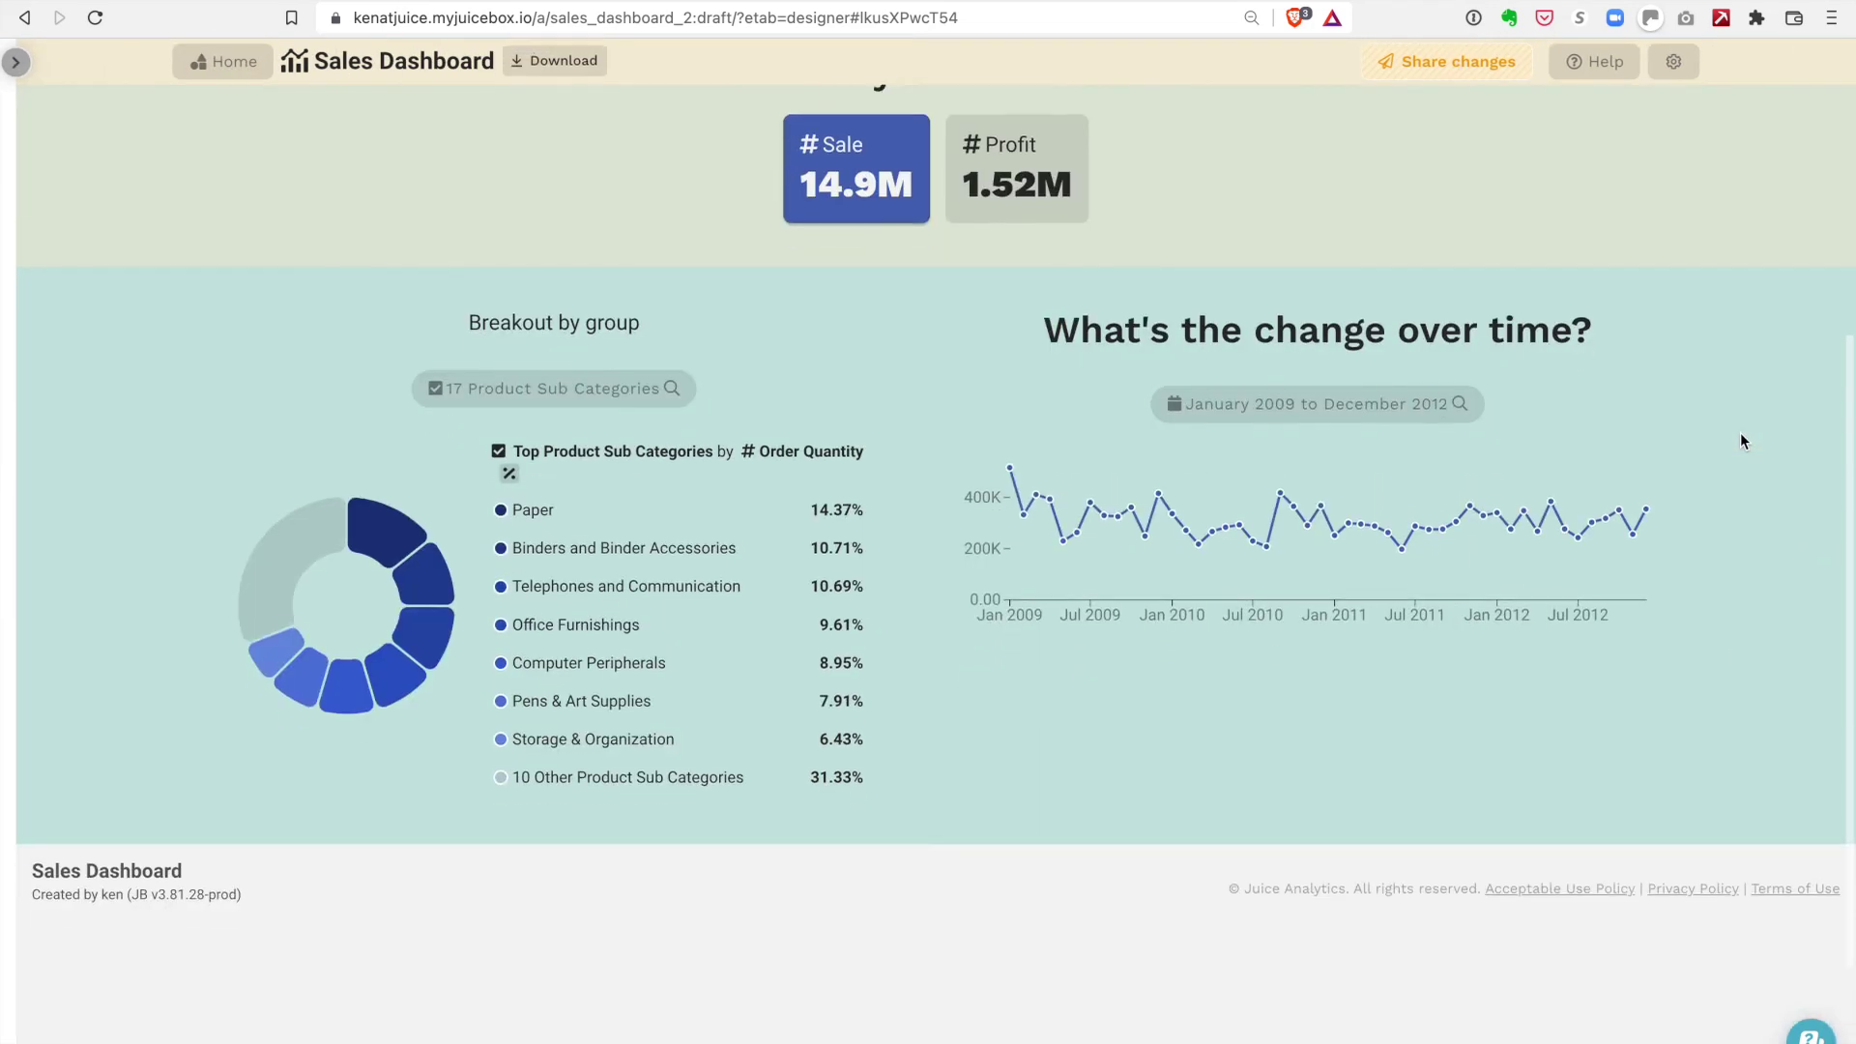
scroll(1735, 431, "up", 4)
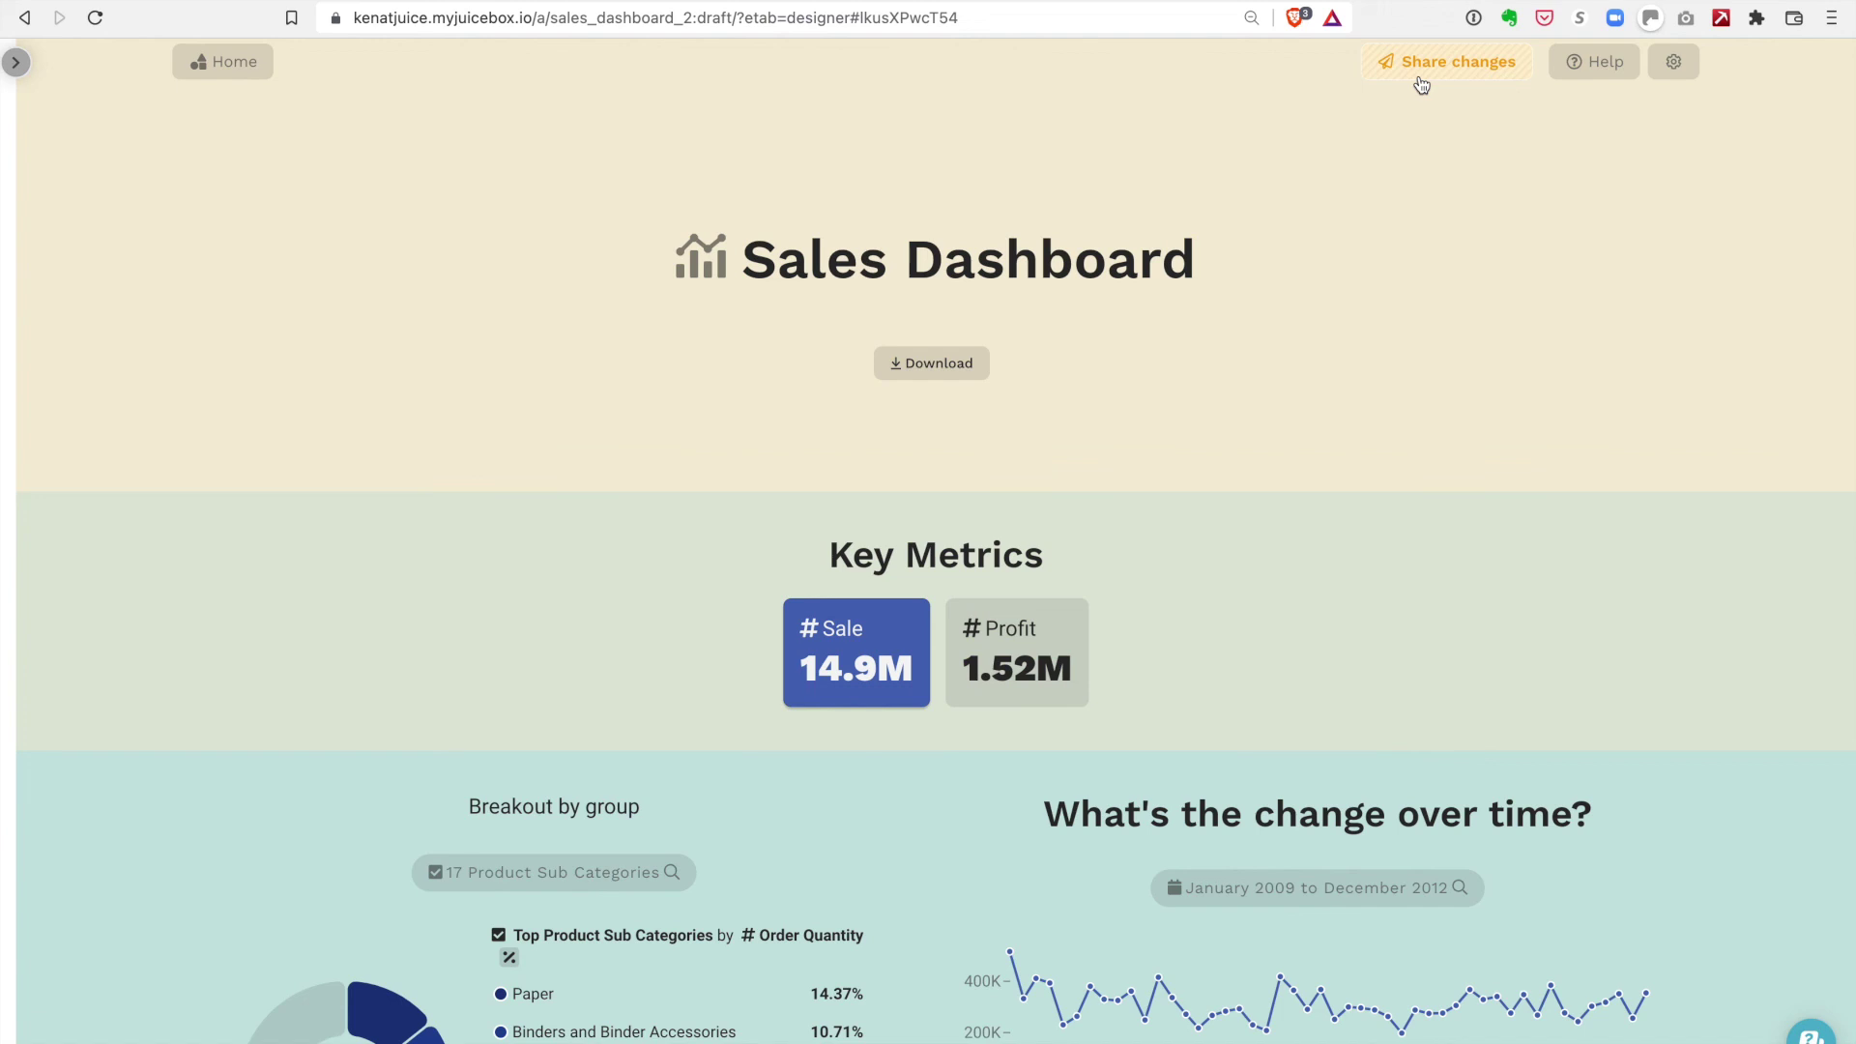
scroll(1445, 350, "down", 1)
scroll(1450, 251, "up", 1)
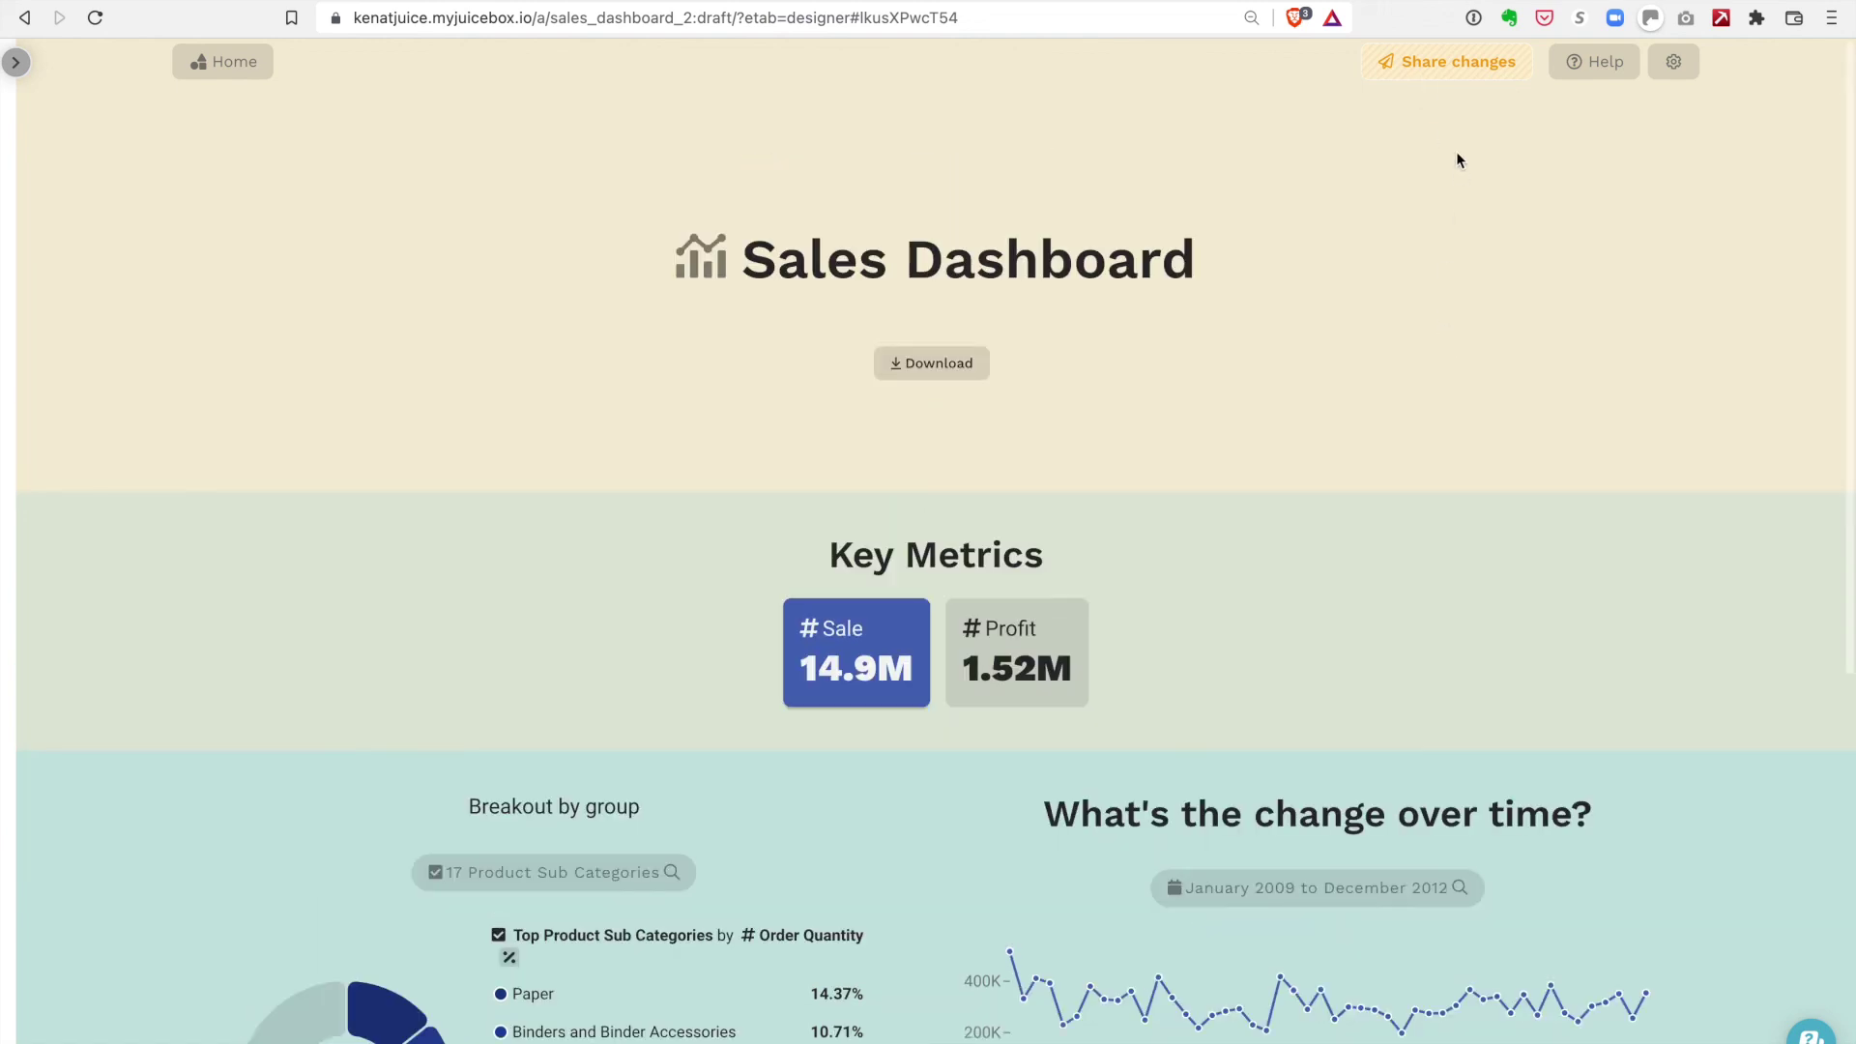
Share the pending layout changes to the public app, then select the domain in the page address.
left_click(1441, 67)
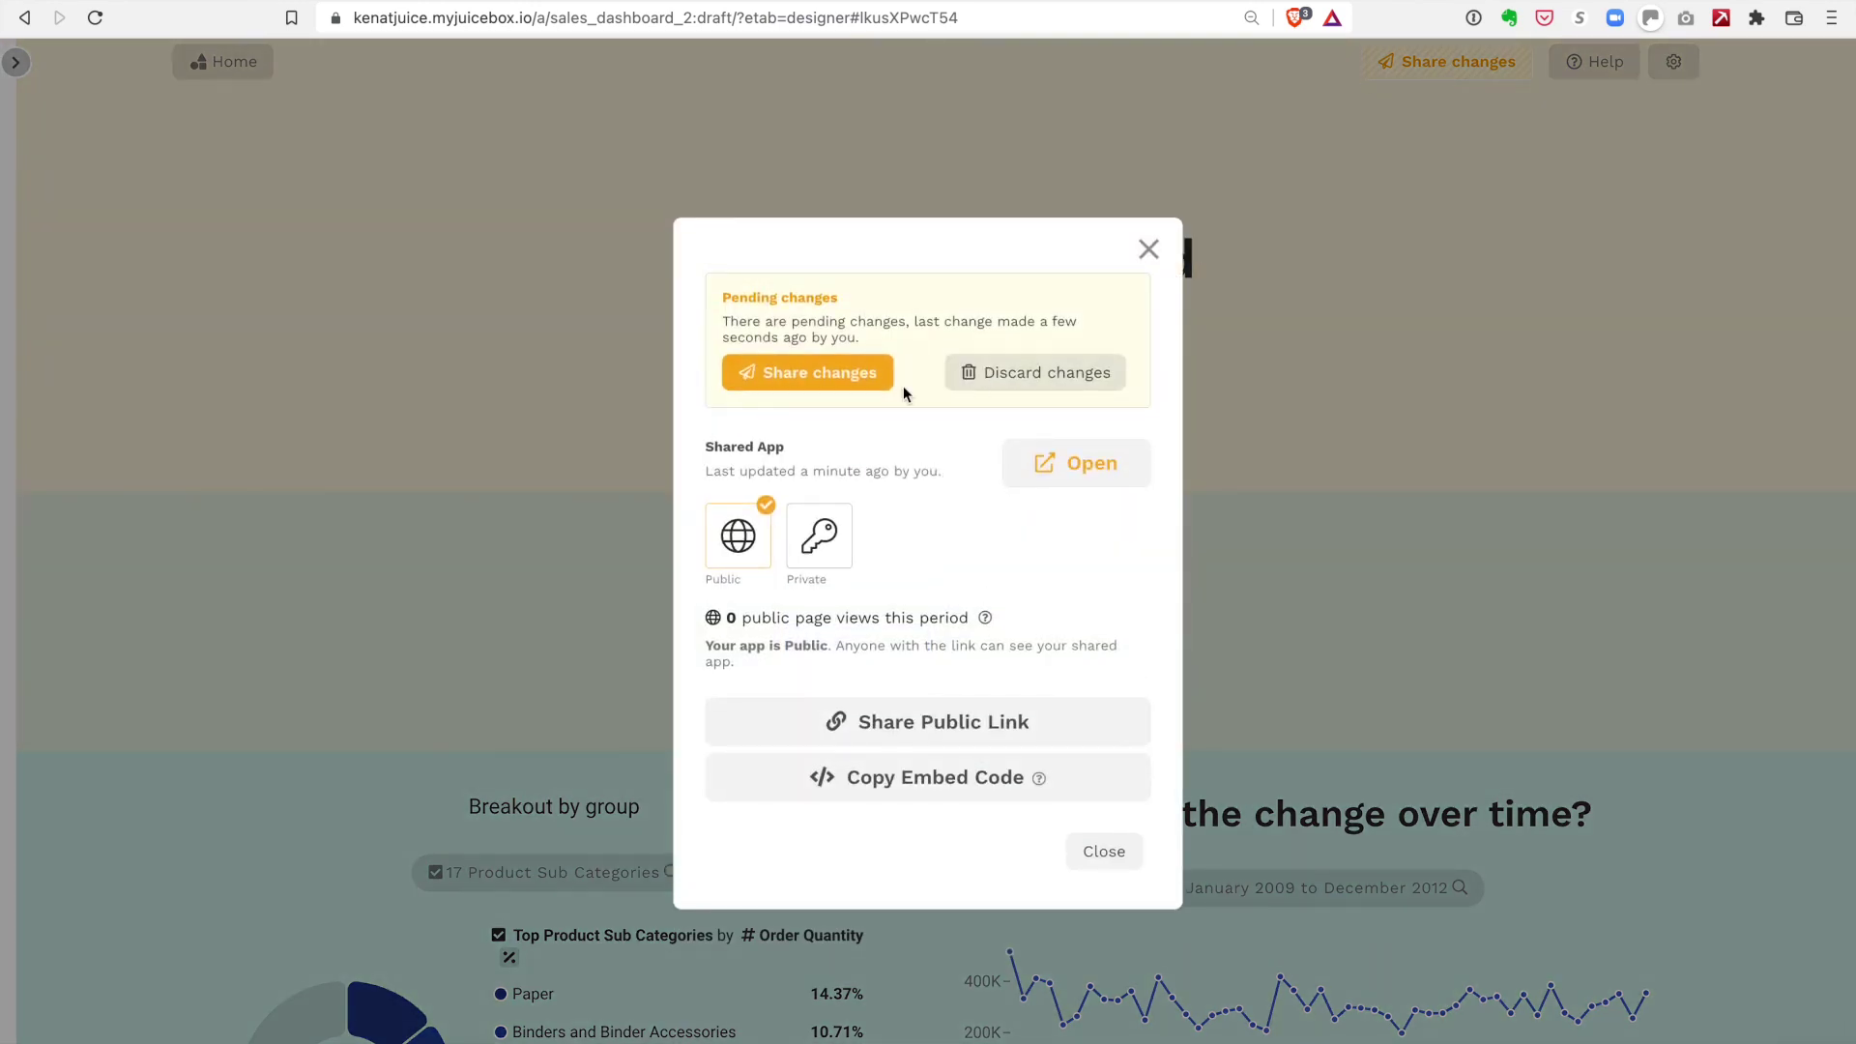
left_click(857, 376)
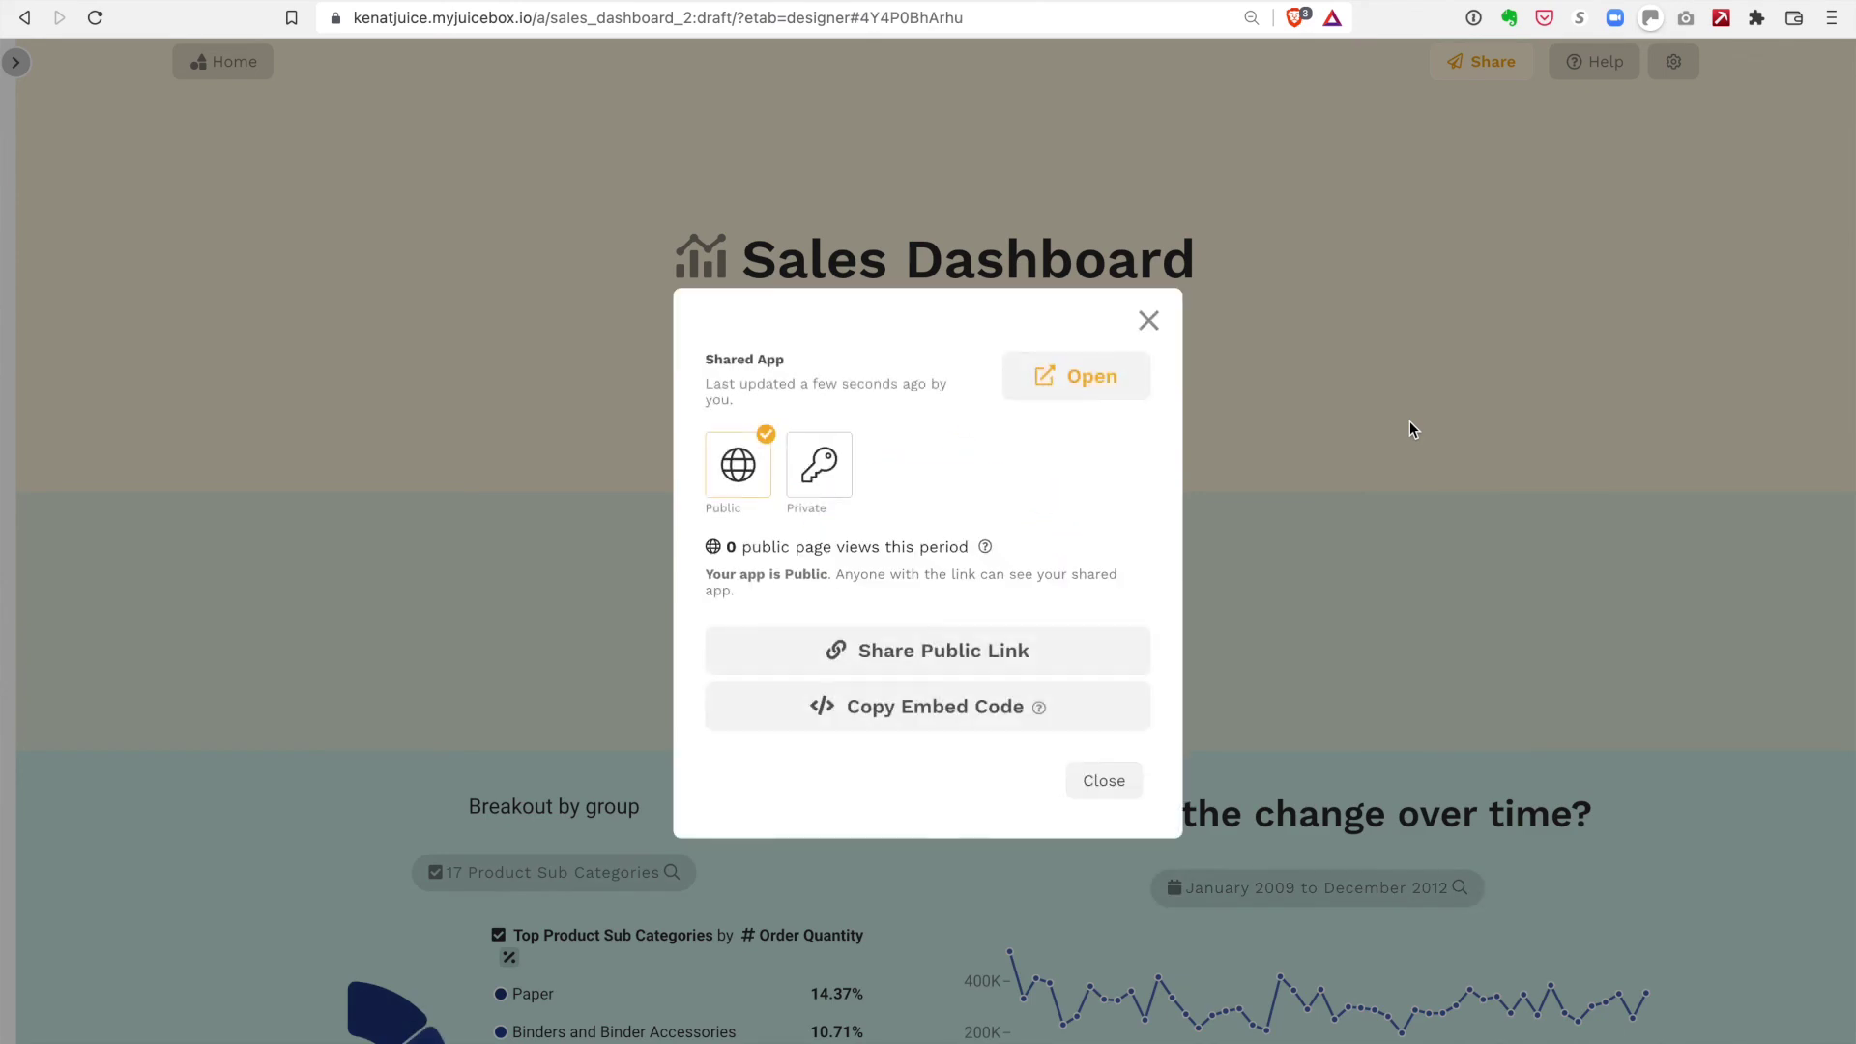
left_click(1149, 323)
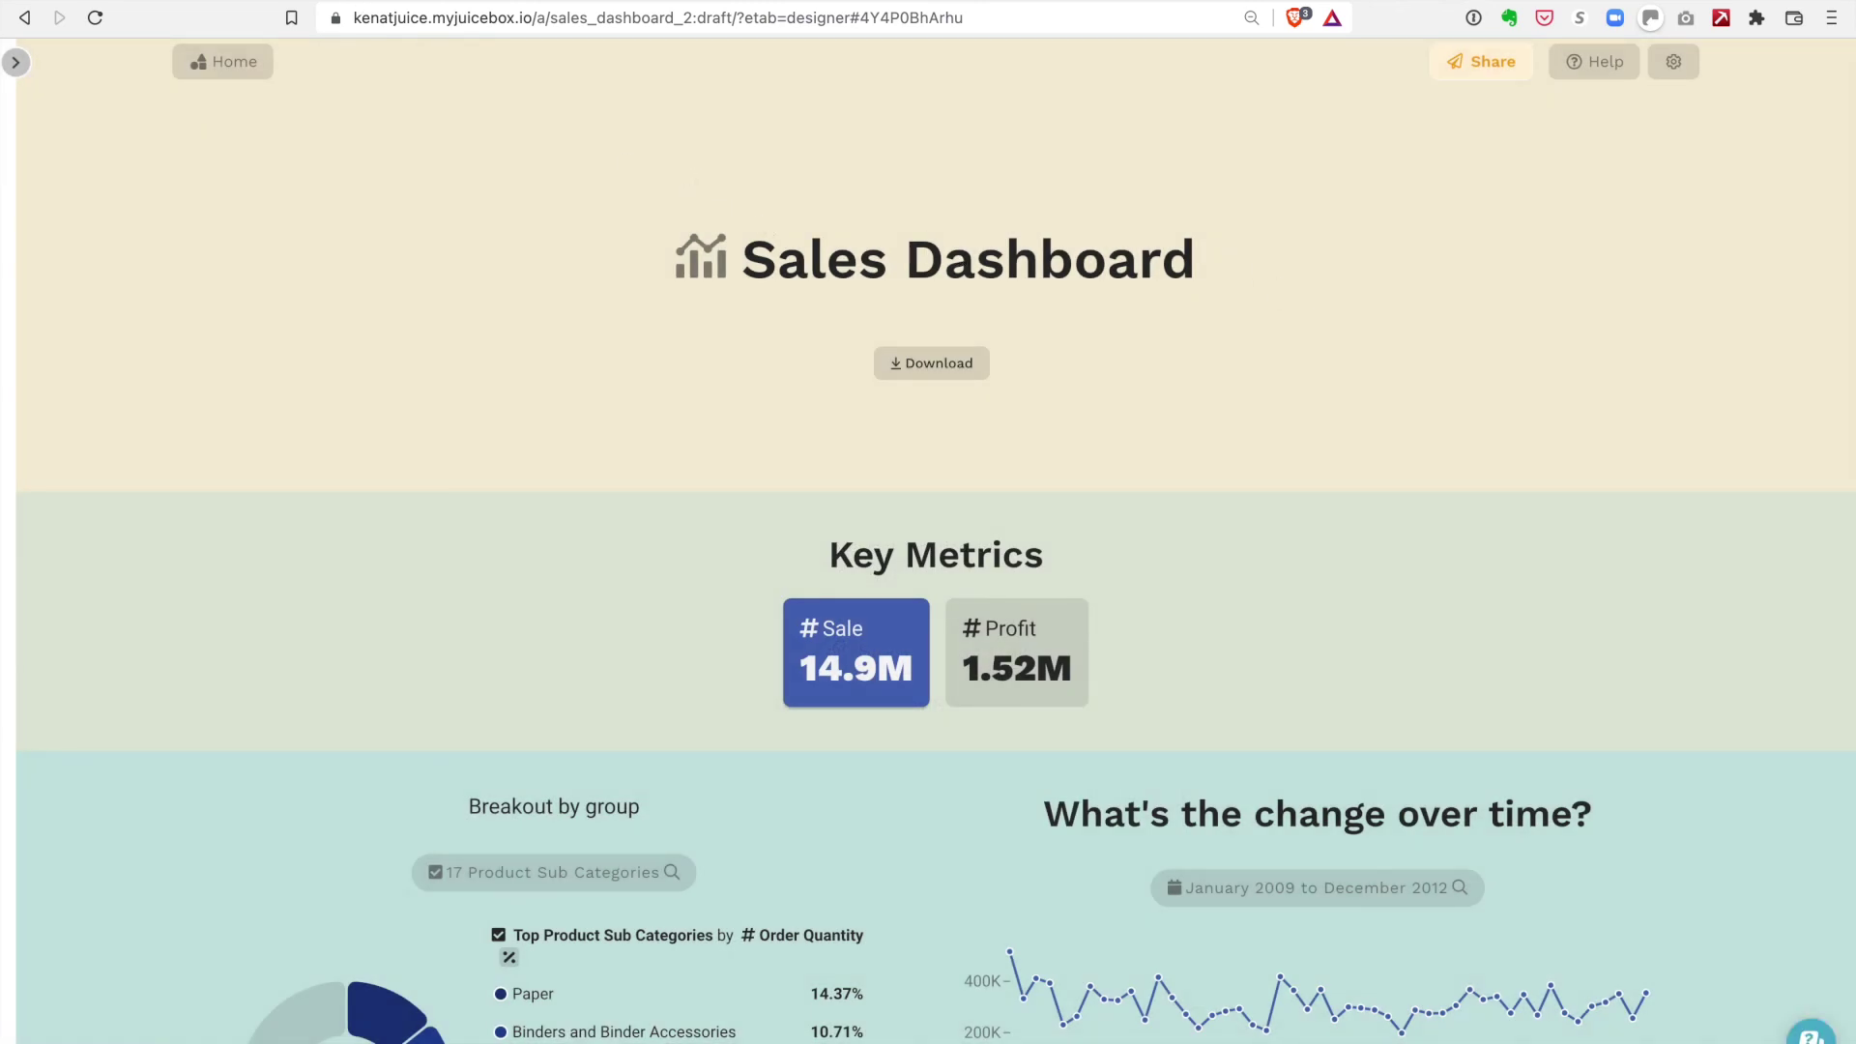
left_click_drag(432, 19, 533, 23)
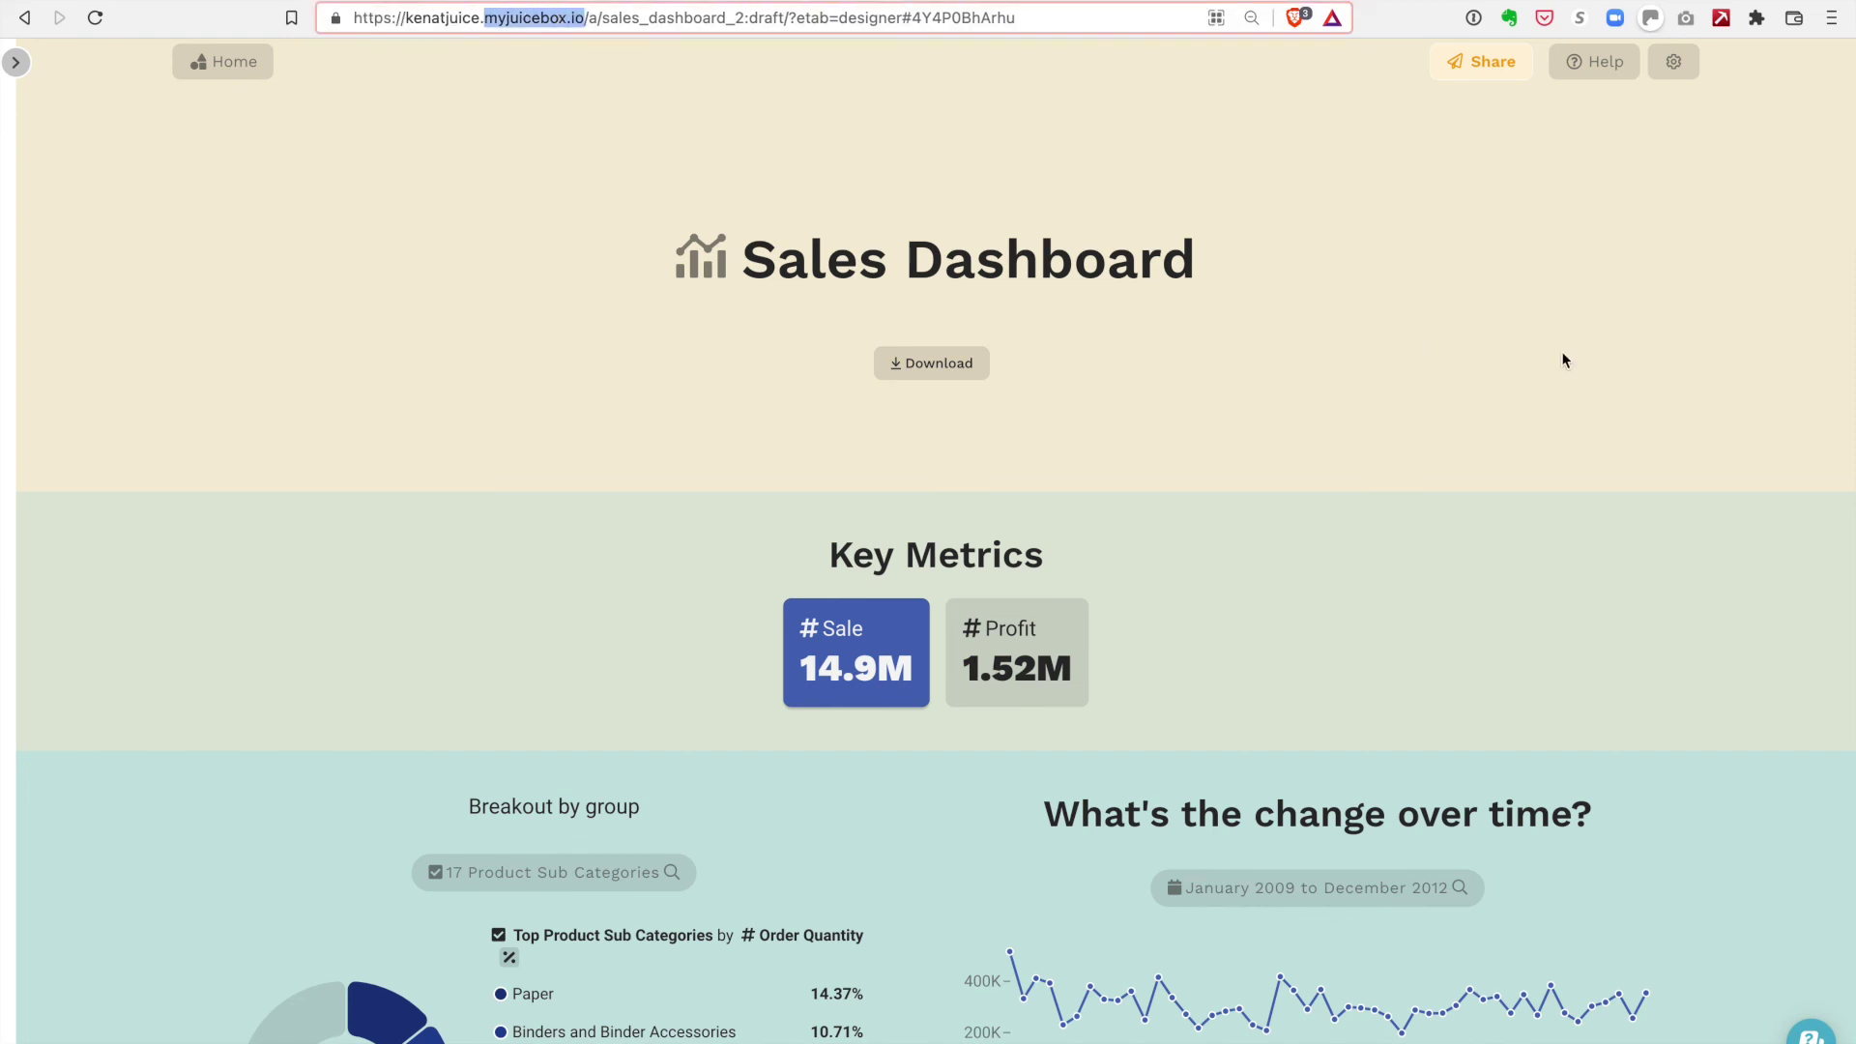